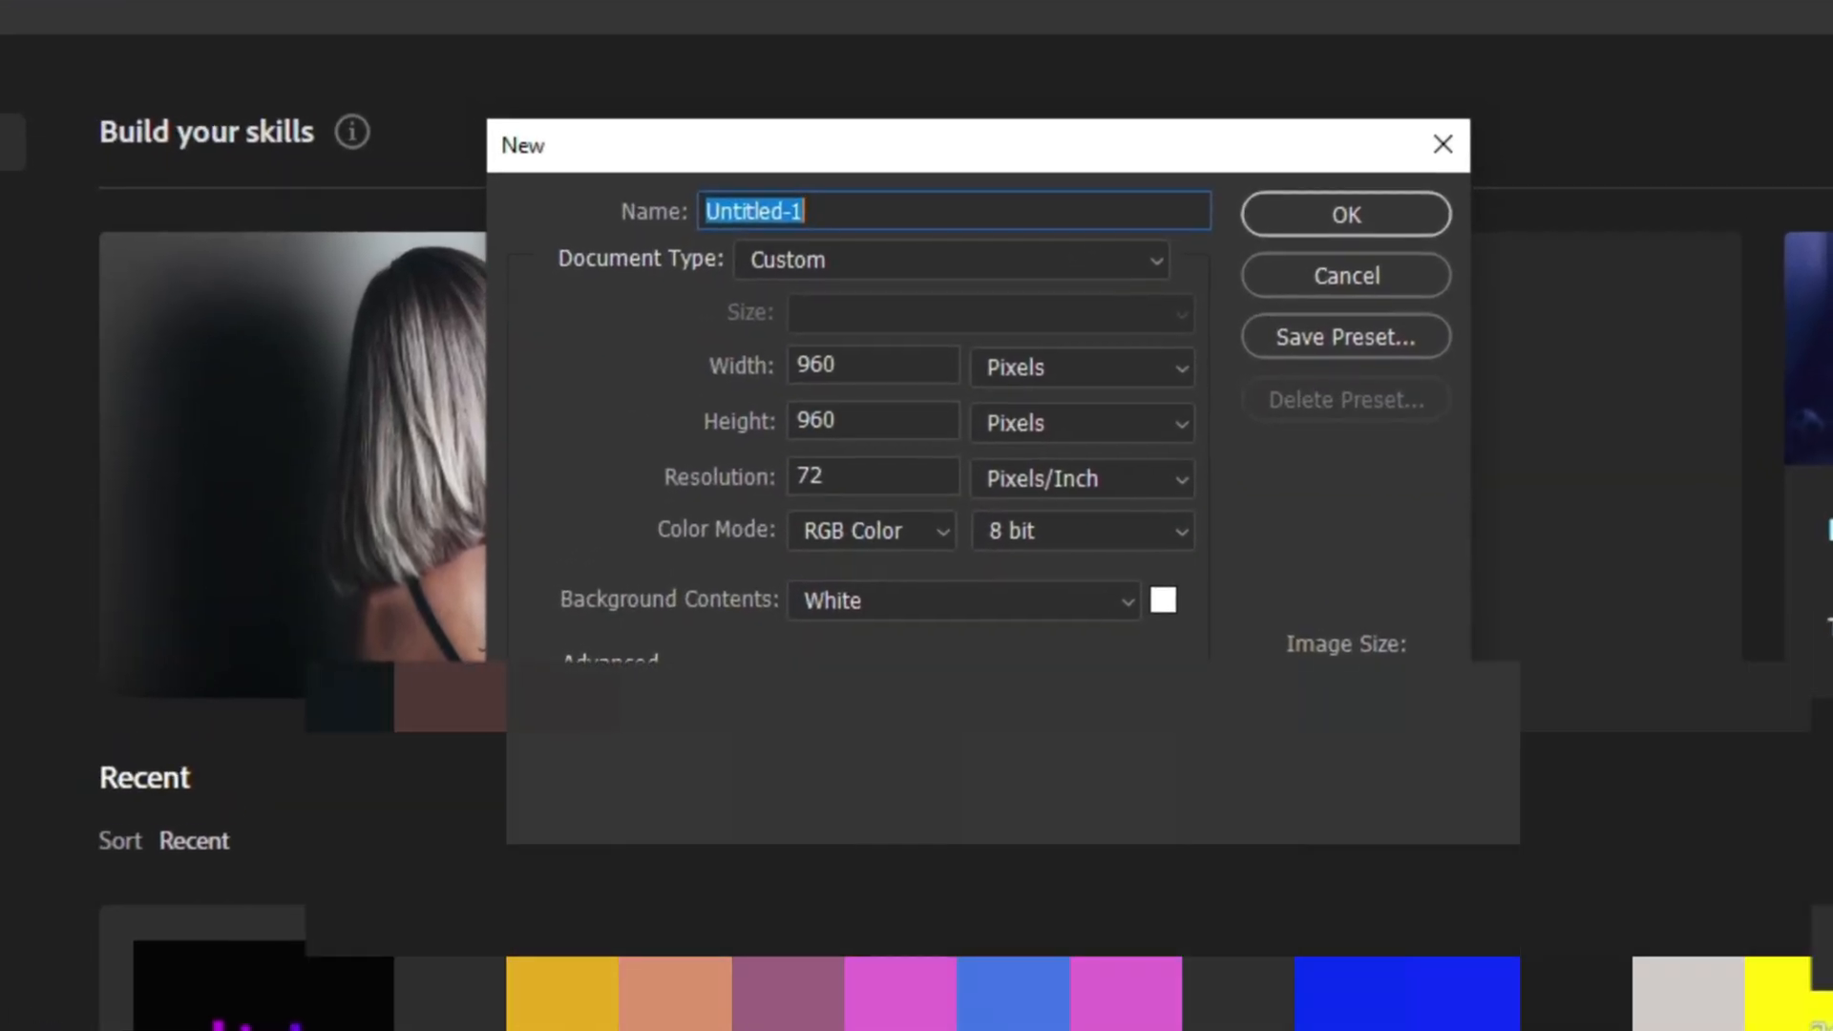
# Create a 960 × 960 px RGB document at 72 pixels/inch and fill its background with black.
pyautogui.press('Return')
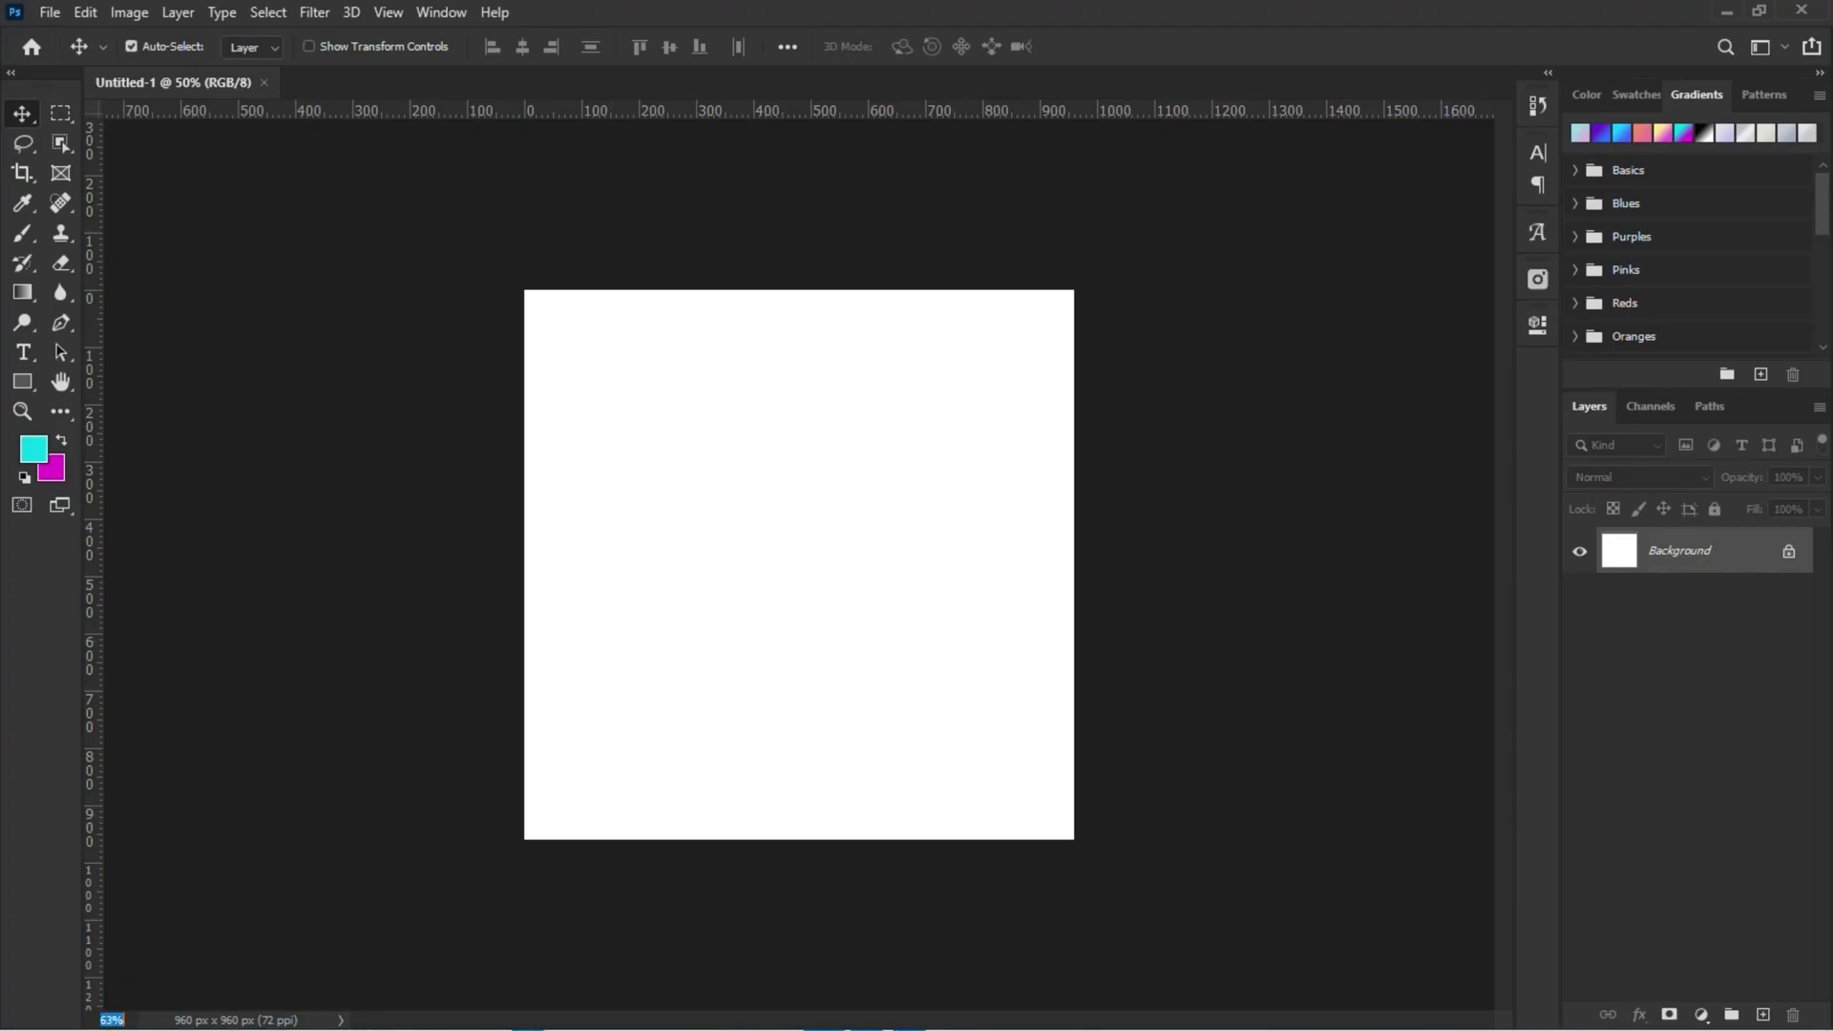
pyautogui.hotkey('ctrl', '+')
pyautogui.moveTo(124, 1019); pyautogui.dragTo(100, 1019)
pyautogui.write('69')
pyautogui.press('Return')
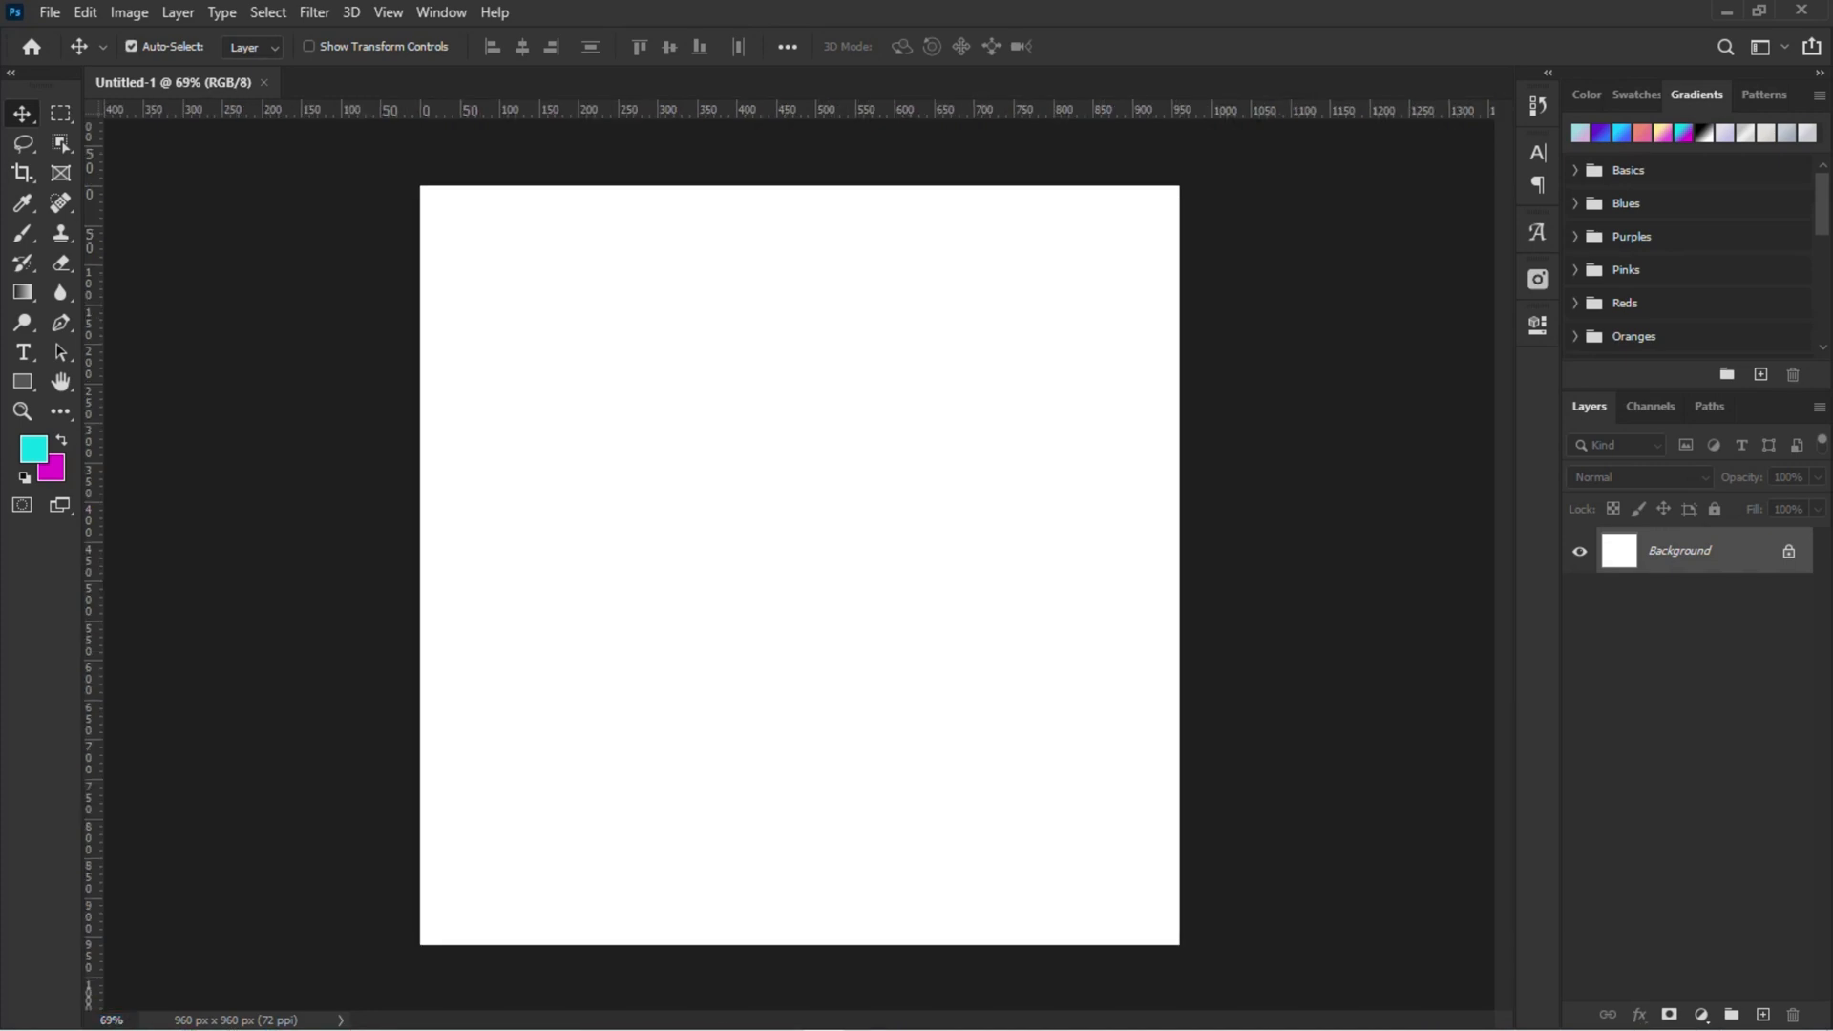
pyautogui.hotkey('alt', 'BackSpace')
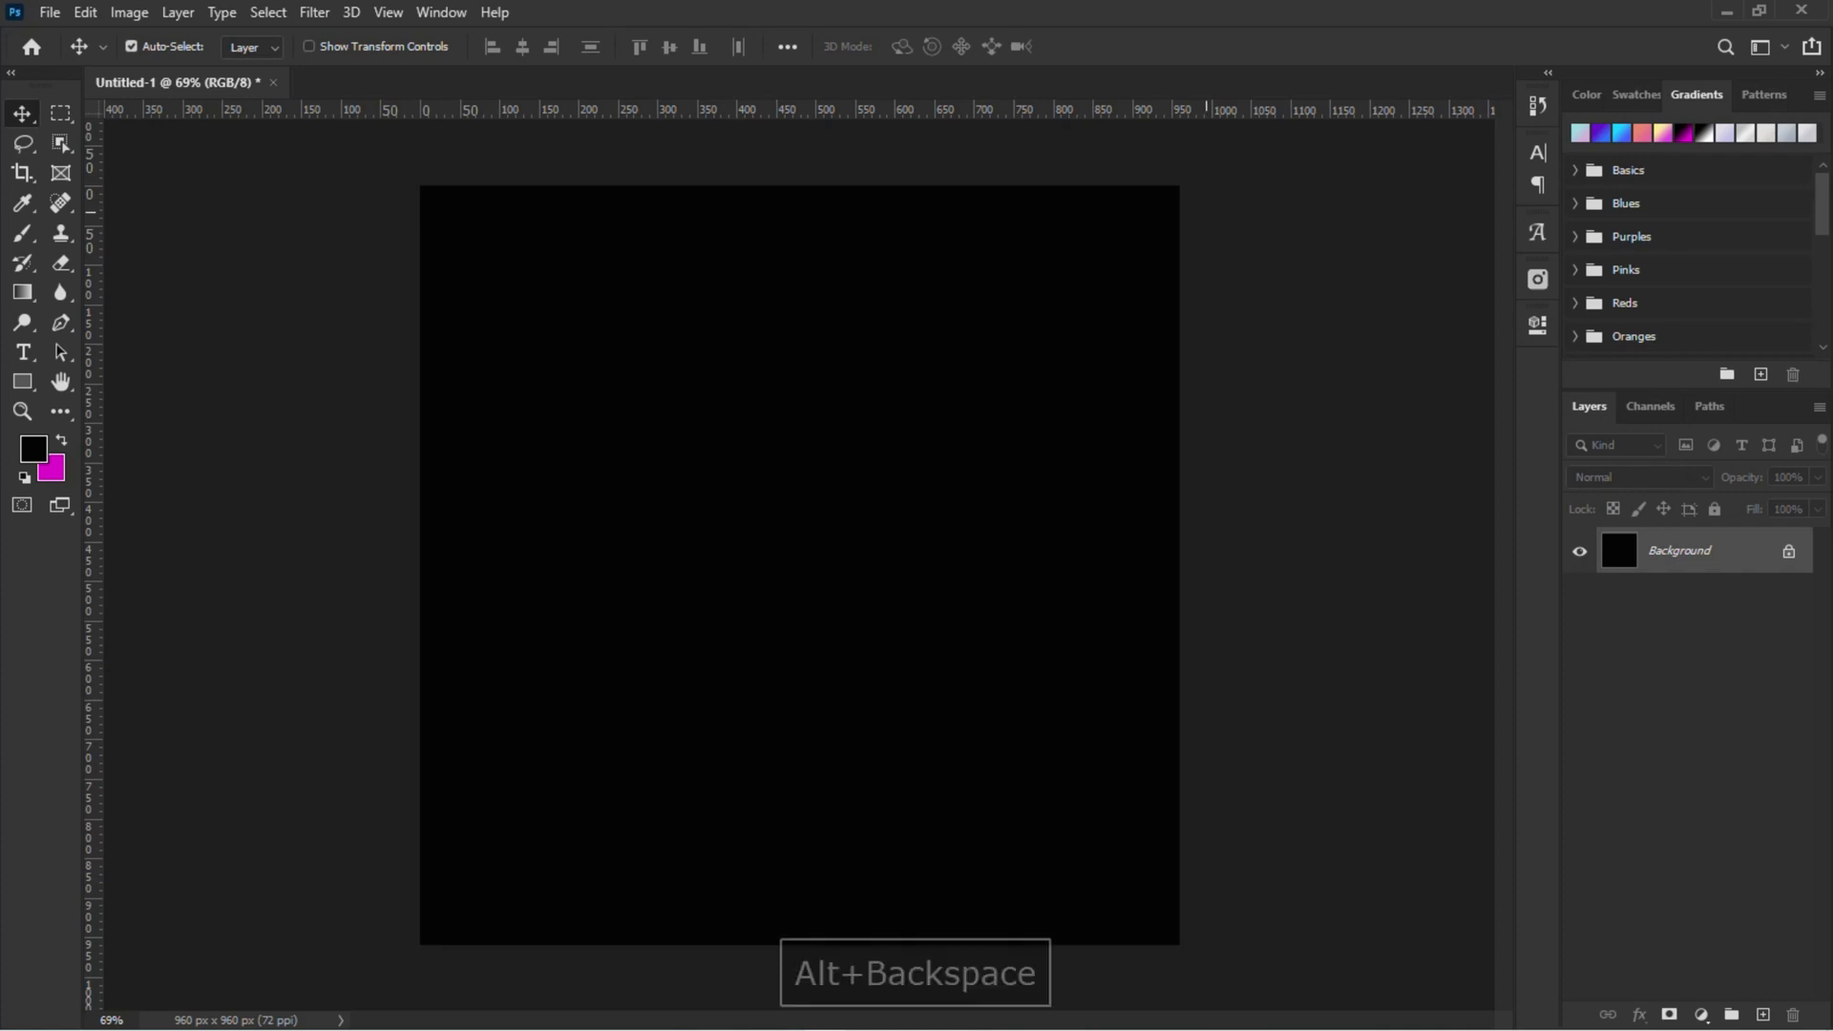
# Start a point text layer in the upper middle of the canvas and set the text colour to white (ffffff).
pyautogui.press('t')
pyautogui.click(720, 483)
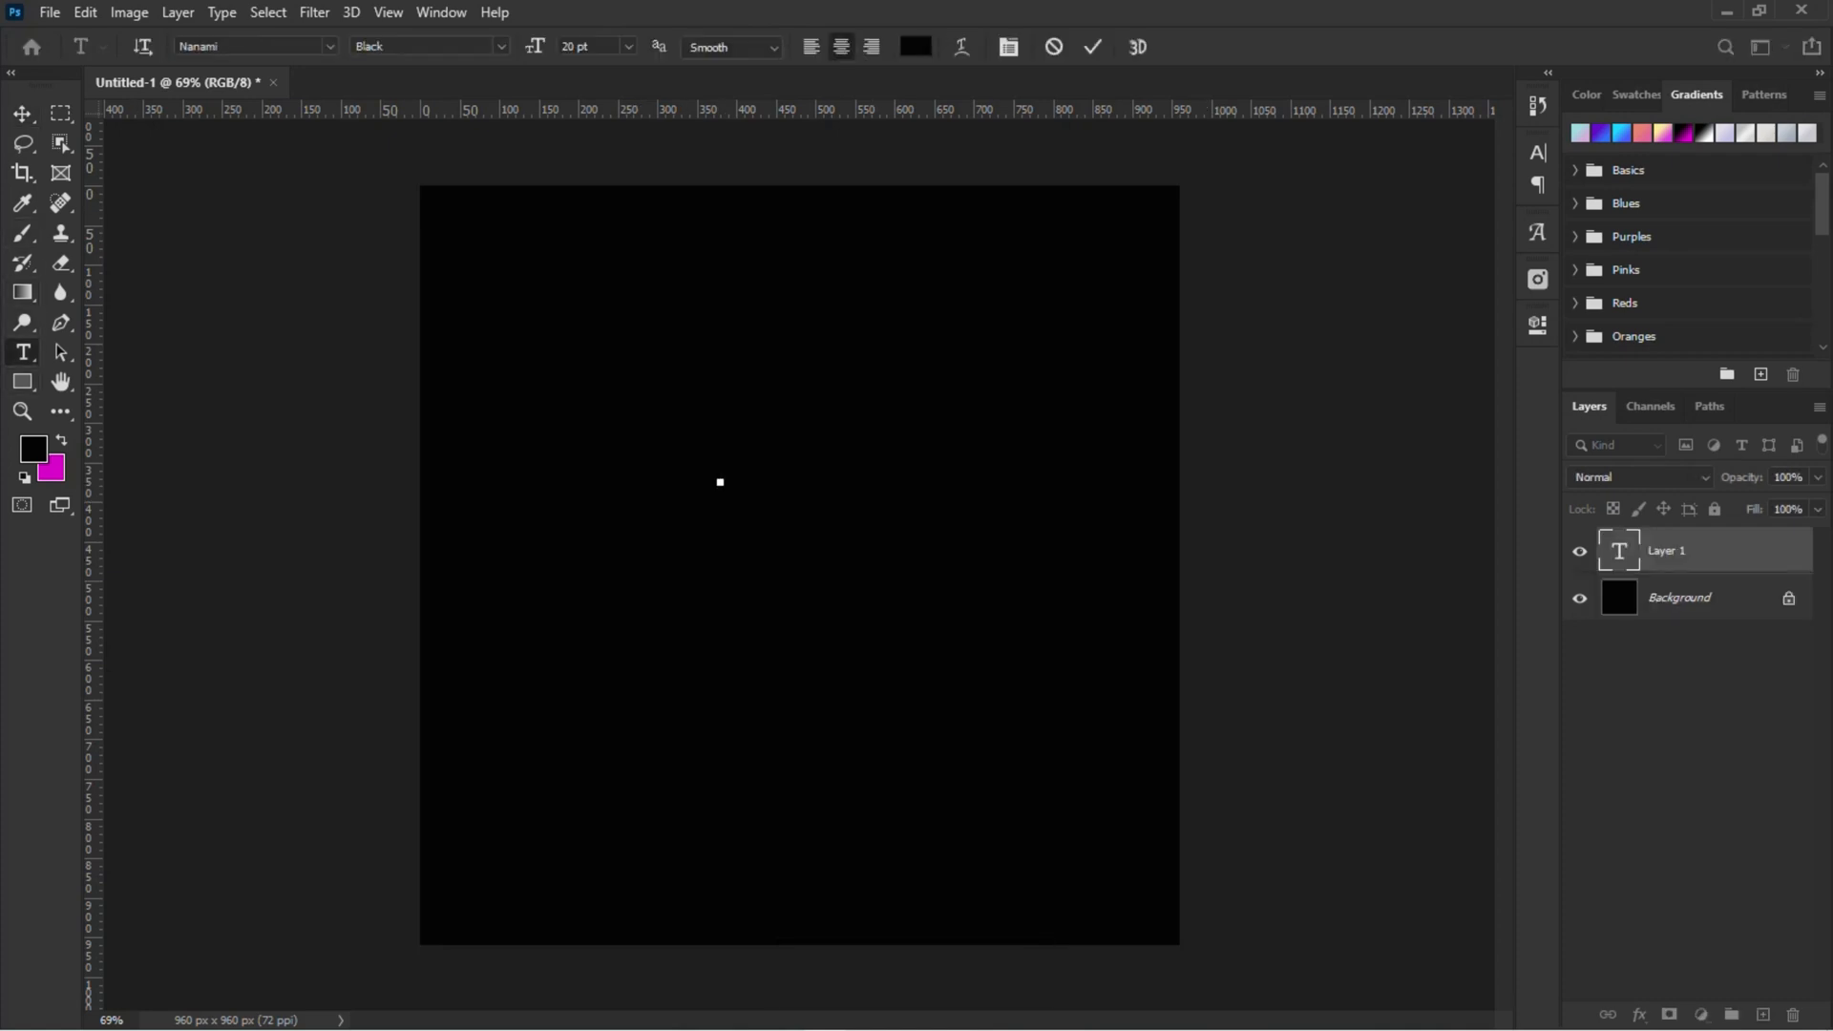
pyautogui.click(34, 449)
pyautogui.moveTo(1044, 492); pyautogui.dragTo(996, 451)
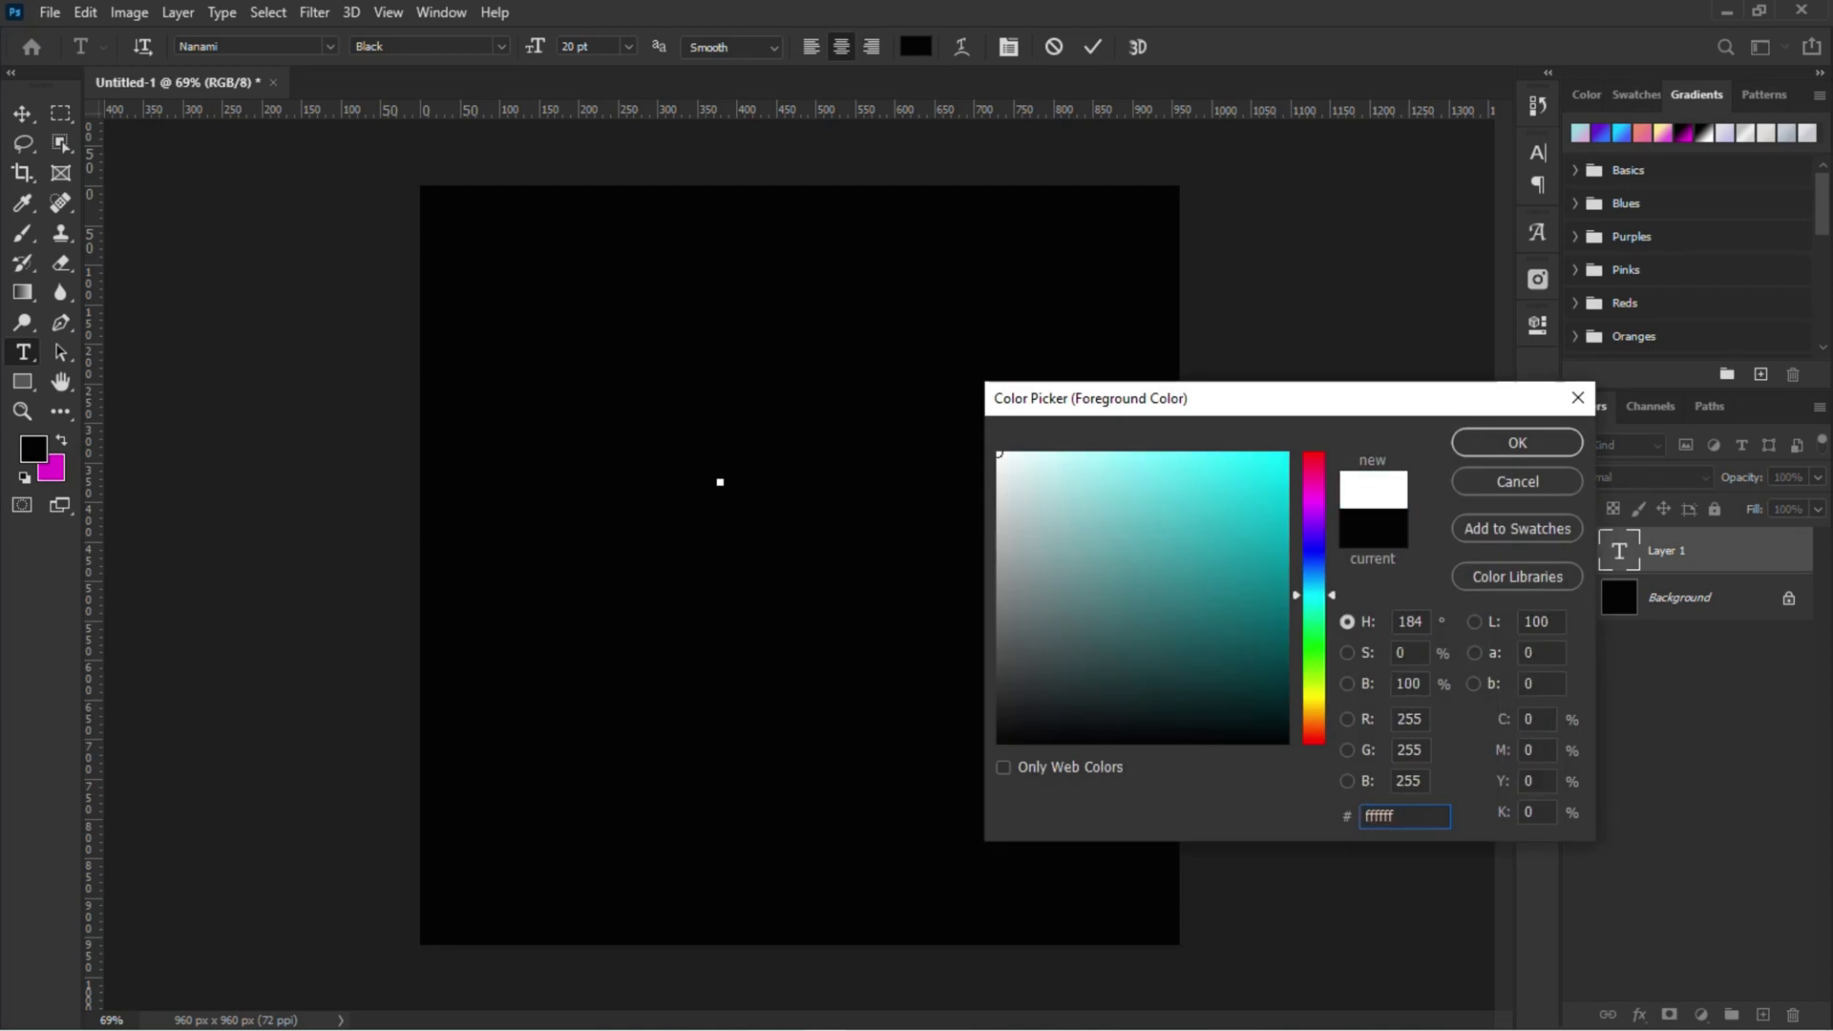
pyautogui.press('Return')
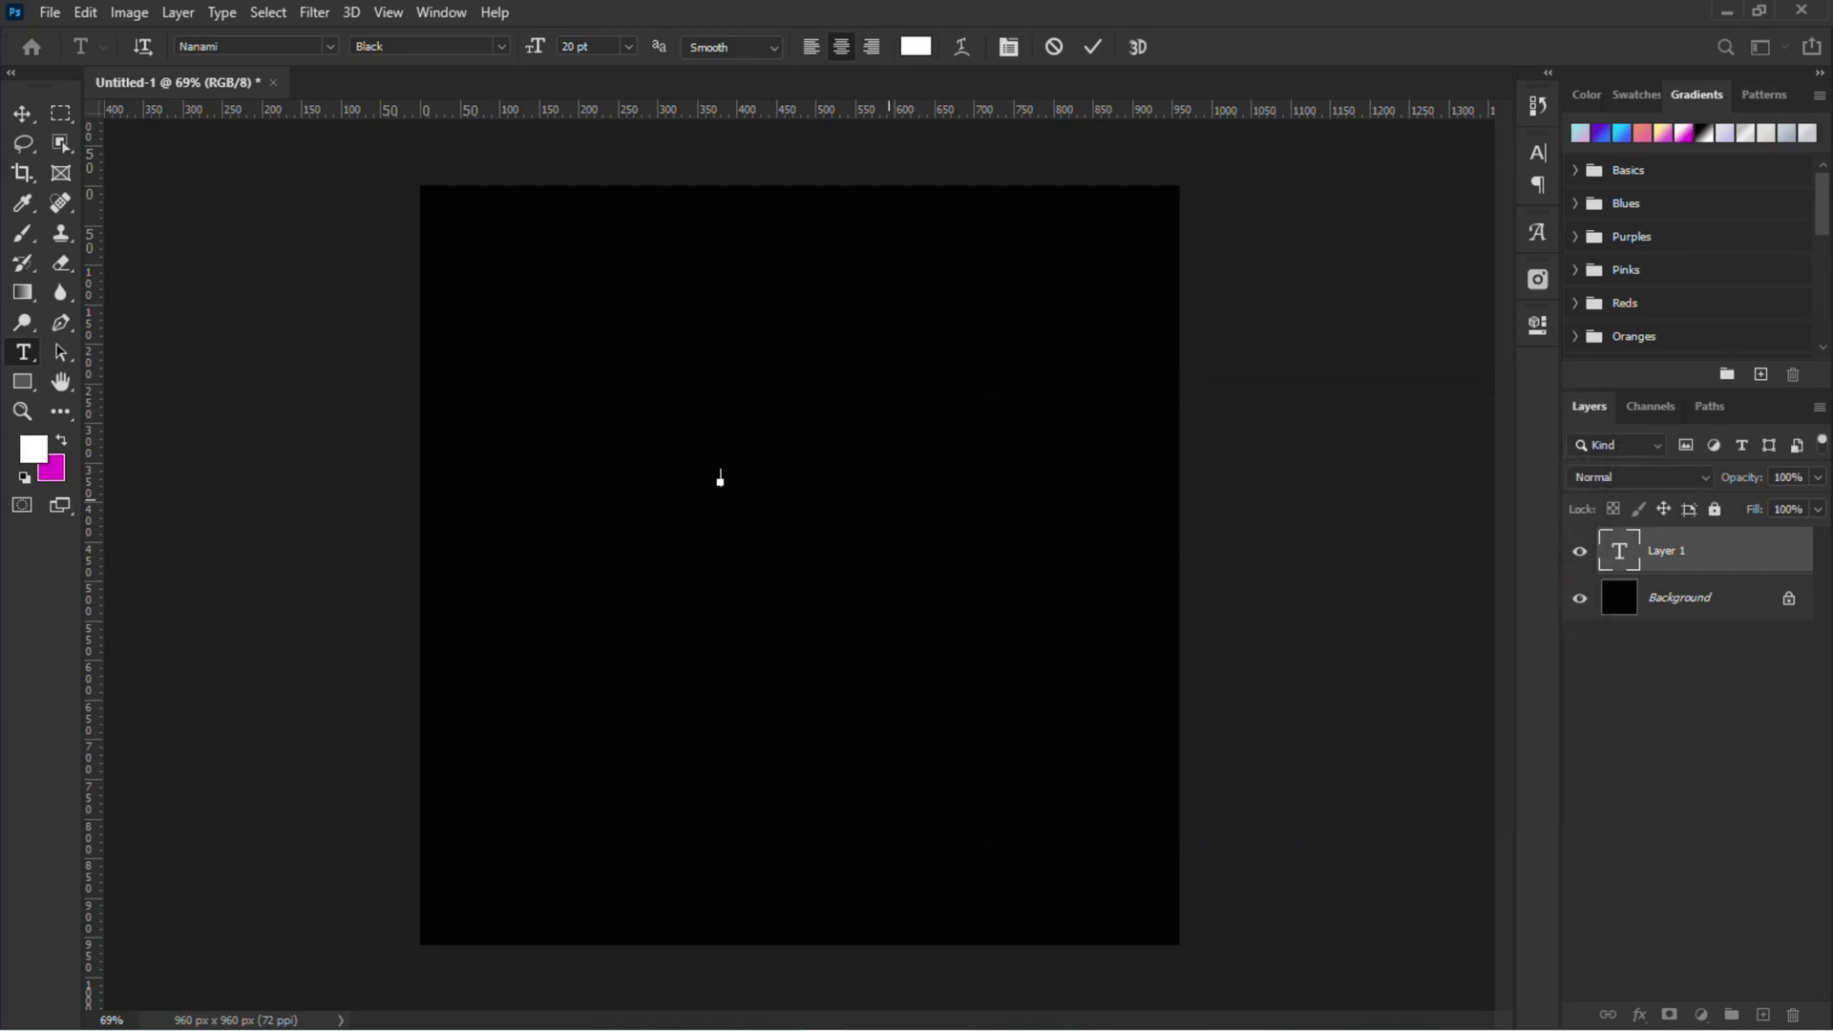
# Enter the text "Light" on the first line and "&dark" on the second line.
pyautogui.write('L')
pyautogui.press('BackSpace')
pyautogui.write('L')
pyautogui.press('capslock')
pyautogui.write('ight')
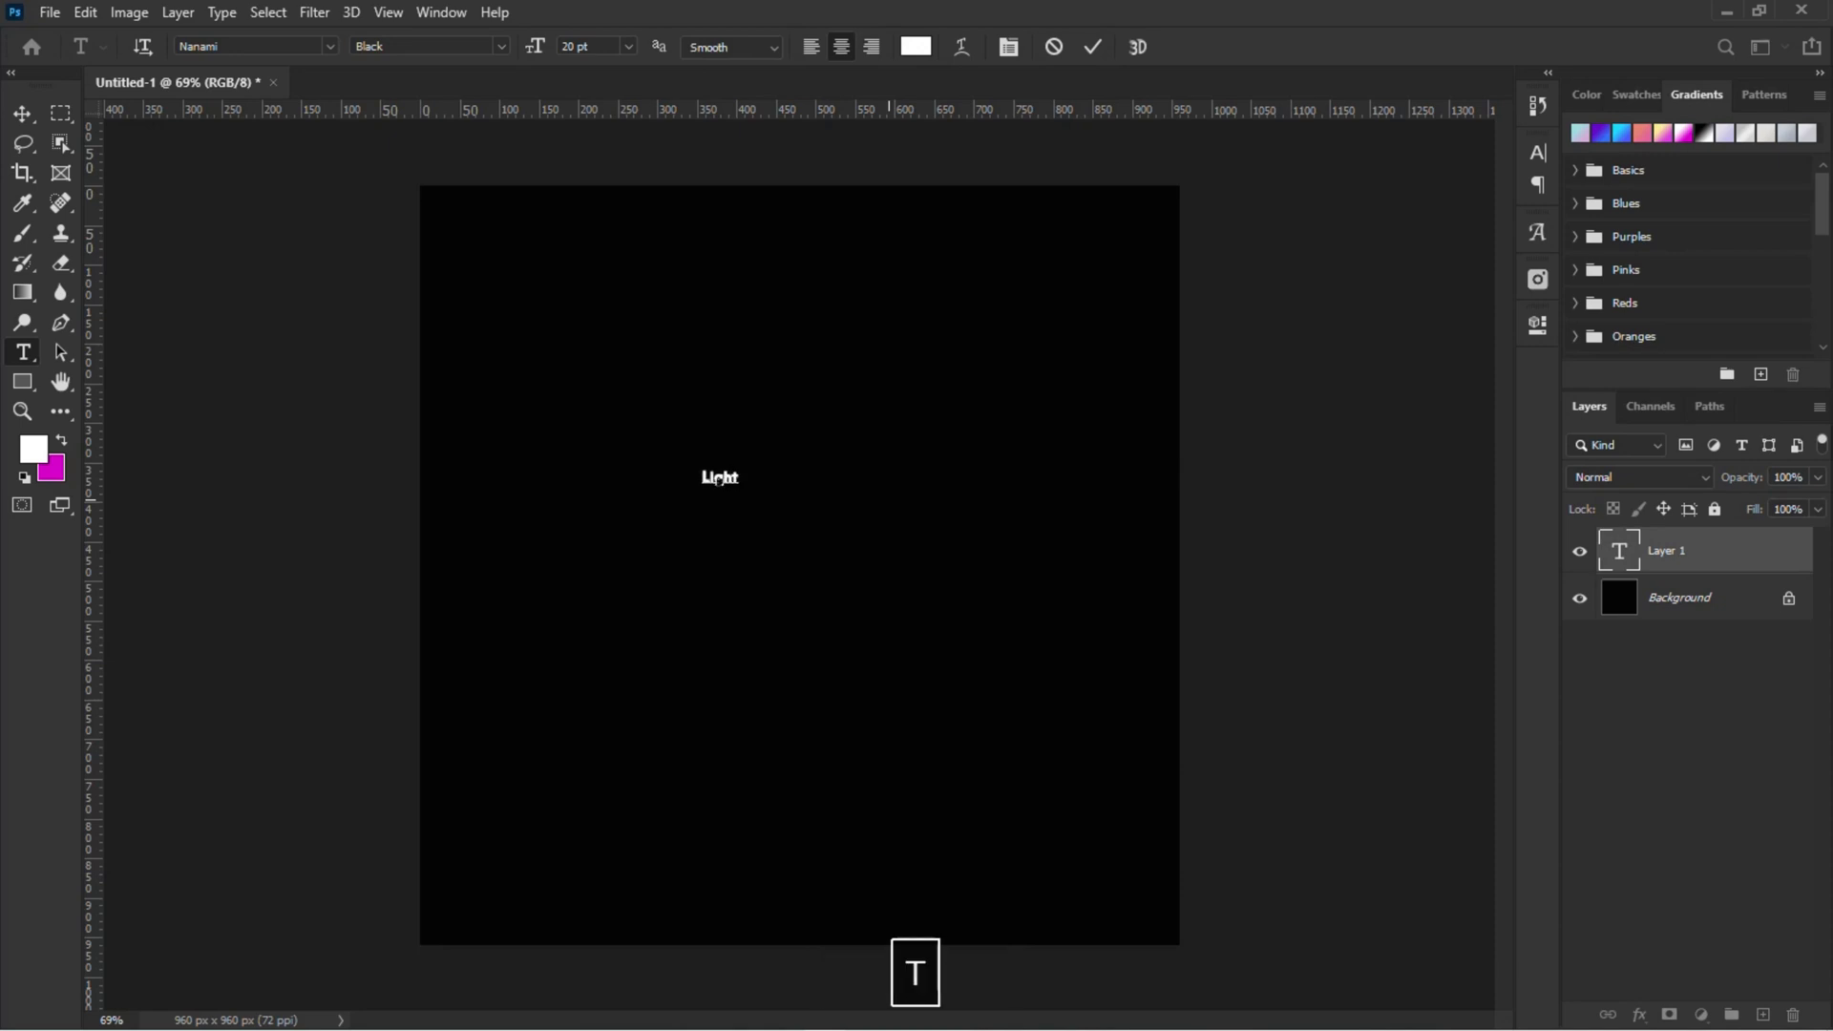
pyautogui.press('Return')
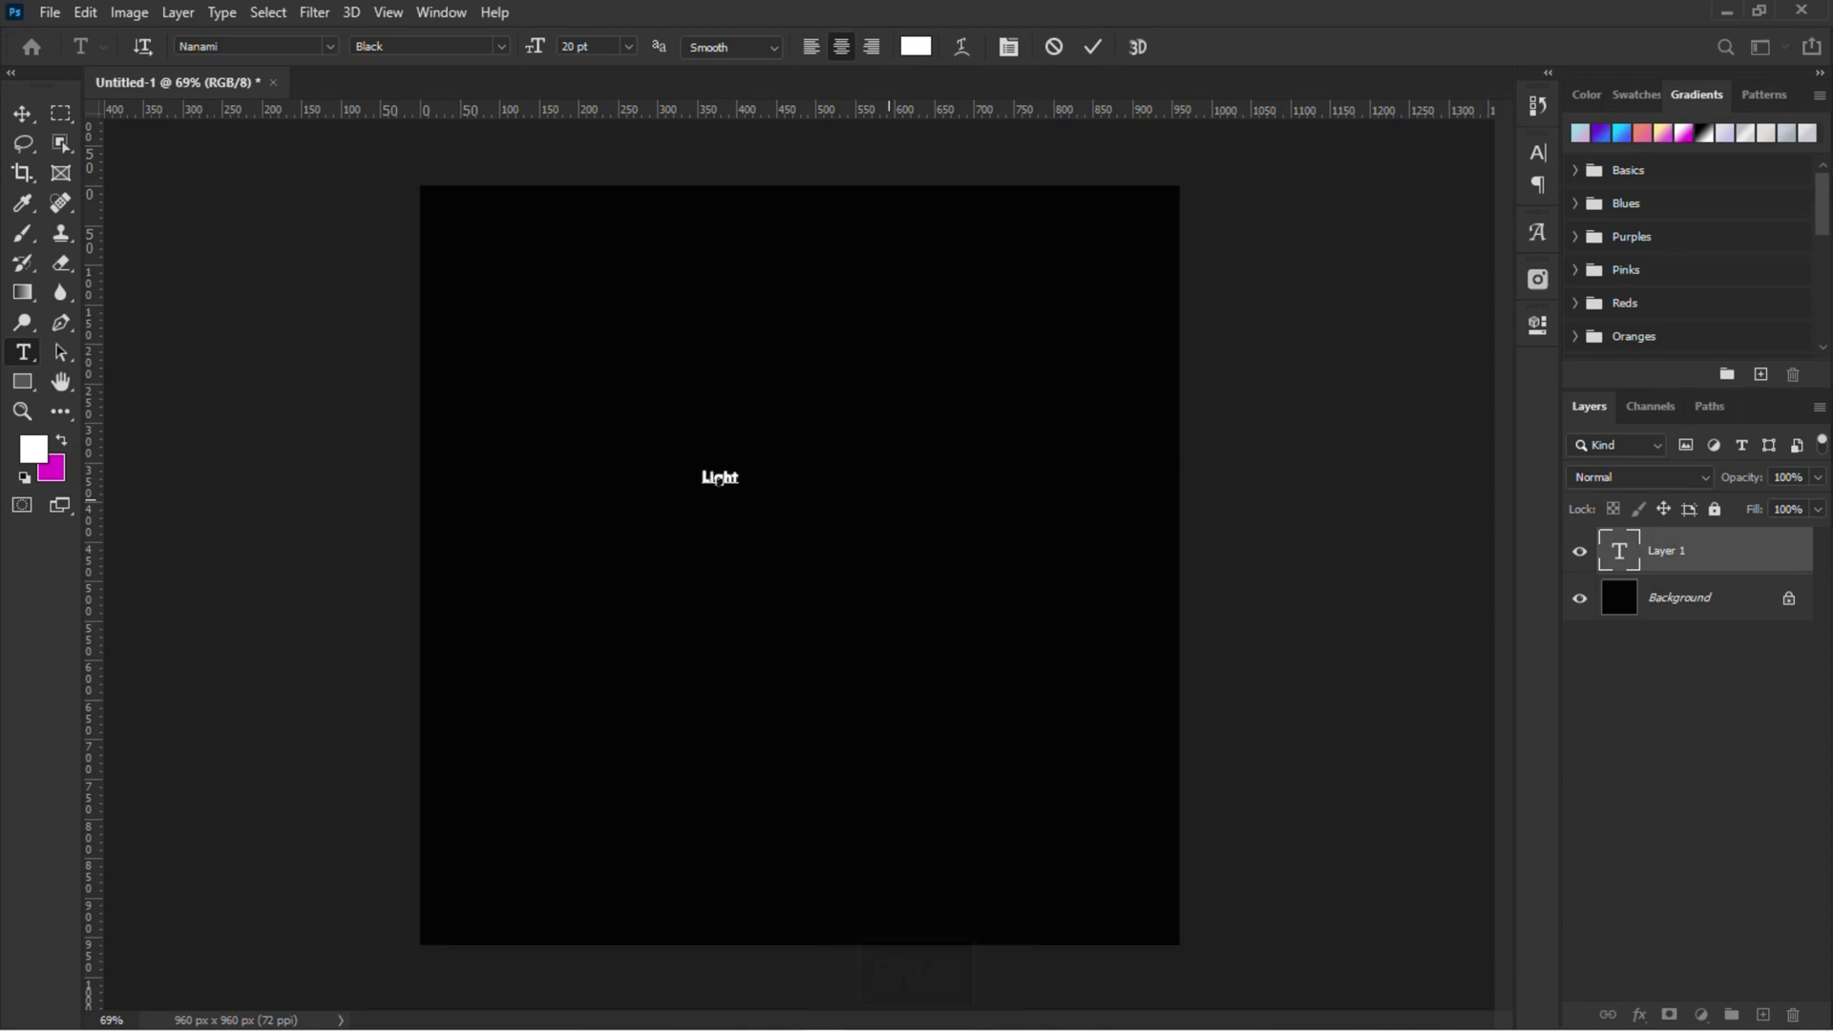
pyautogui.write('&')
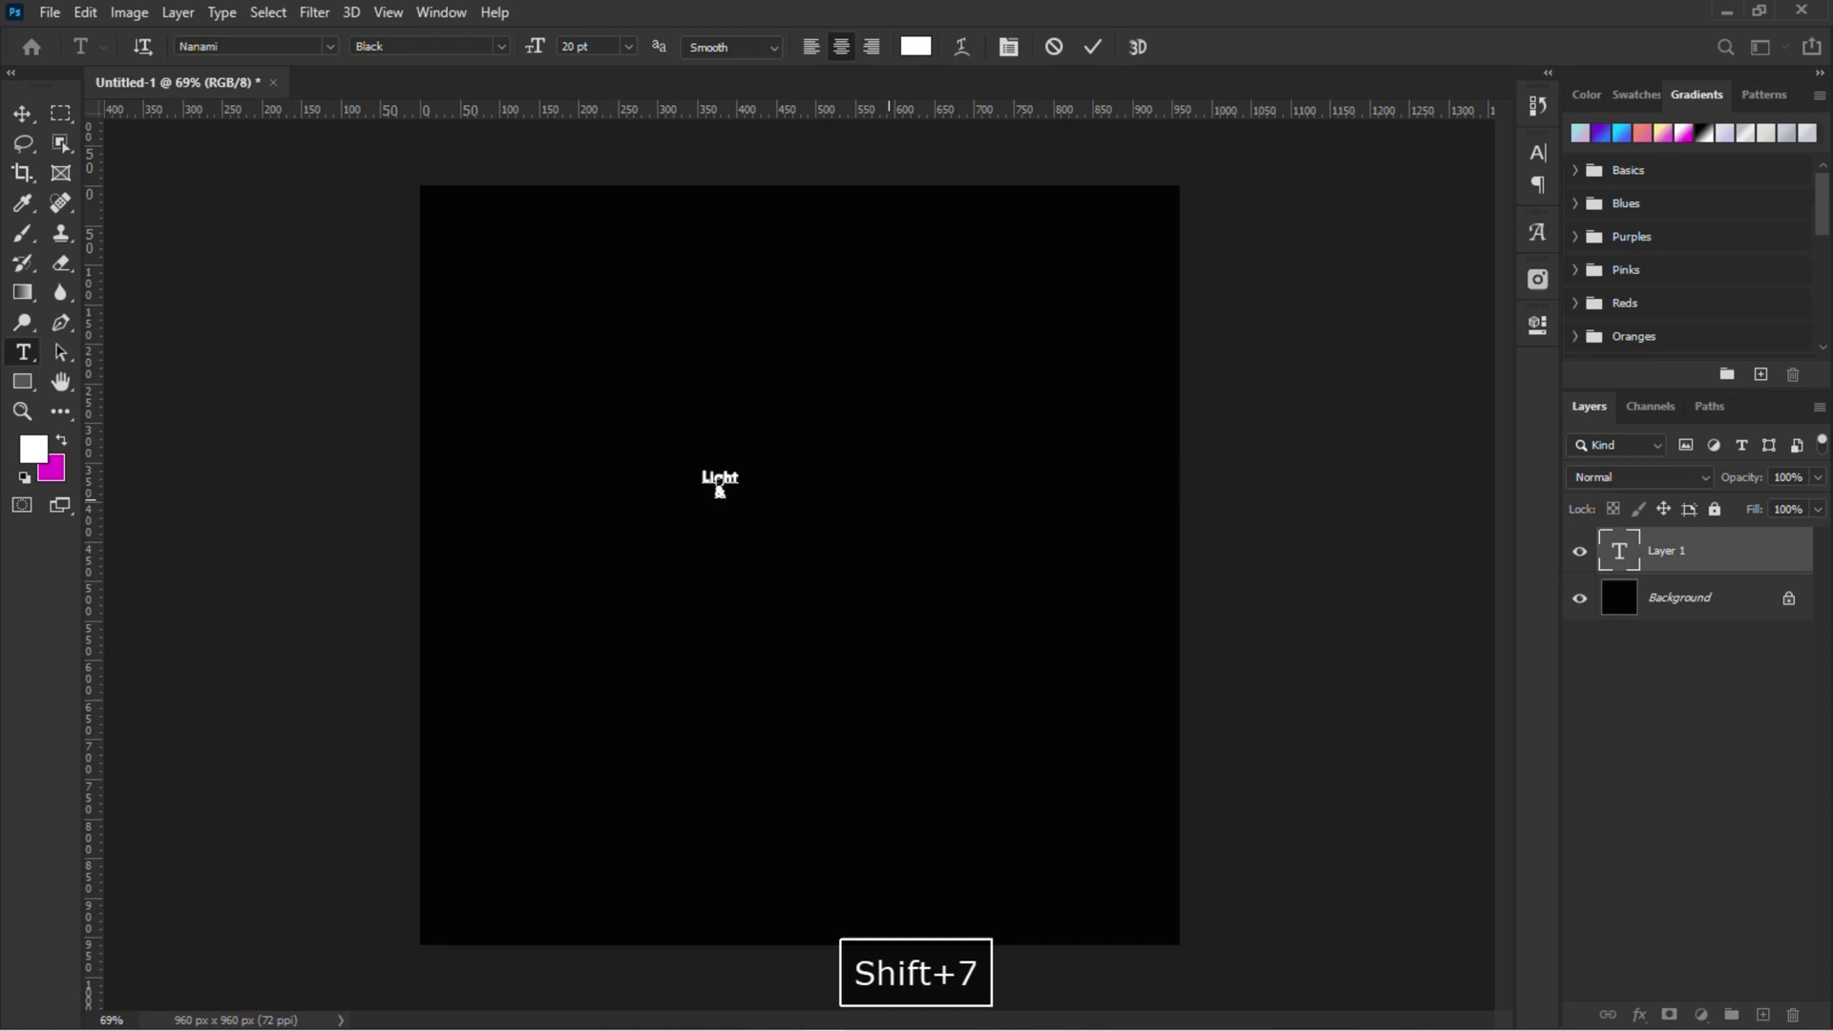
pyautogui.write('da')
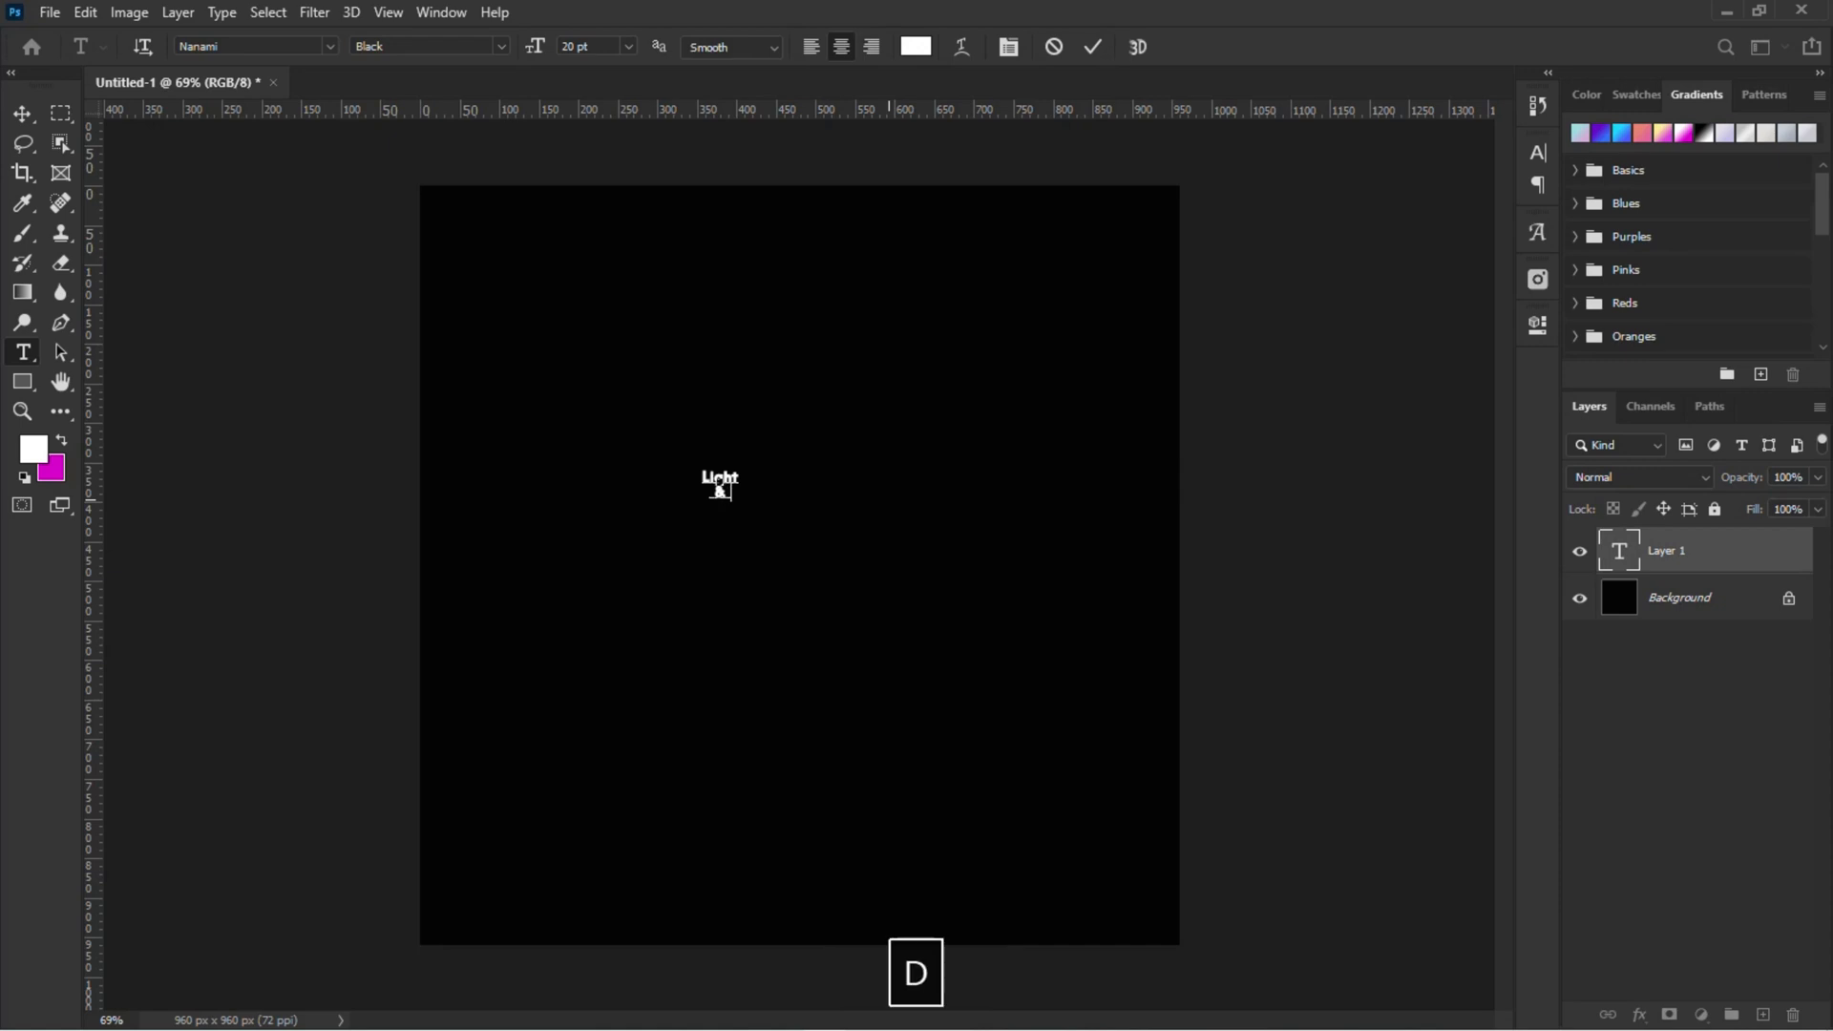
pyautogui.write('rk')
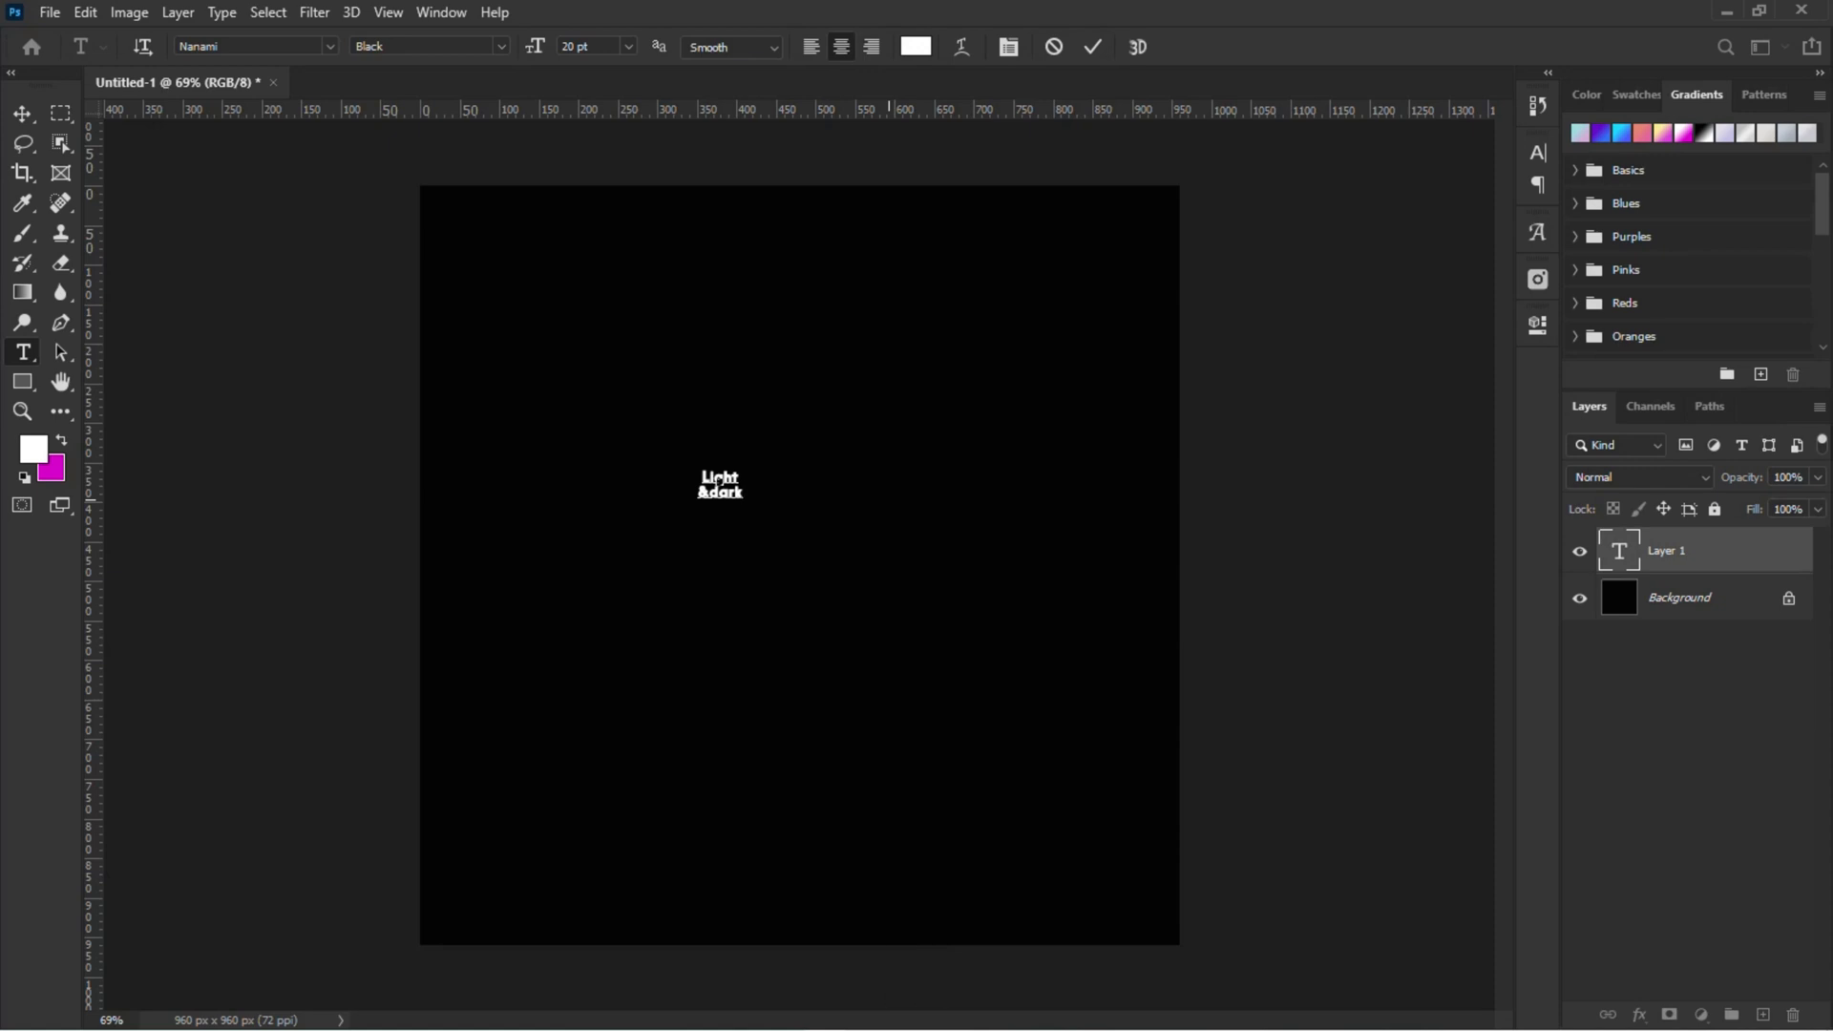
# Scale the text up to about 828% and centre it on the canvas at X 480 px, Y 480 px.
pyautogui.click(22, 113)
pyautogui.press('ctrl')
pyautogui.hotkey('ctrl', 't')
pyautogui.moveTo(740, 499); pyautogui.dragTo(1063, 732)
pyautogui.moveTo(944, 618); pyautogui.dragTo(863, 581)
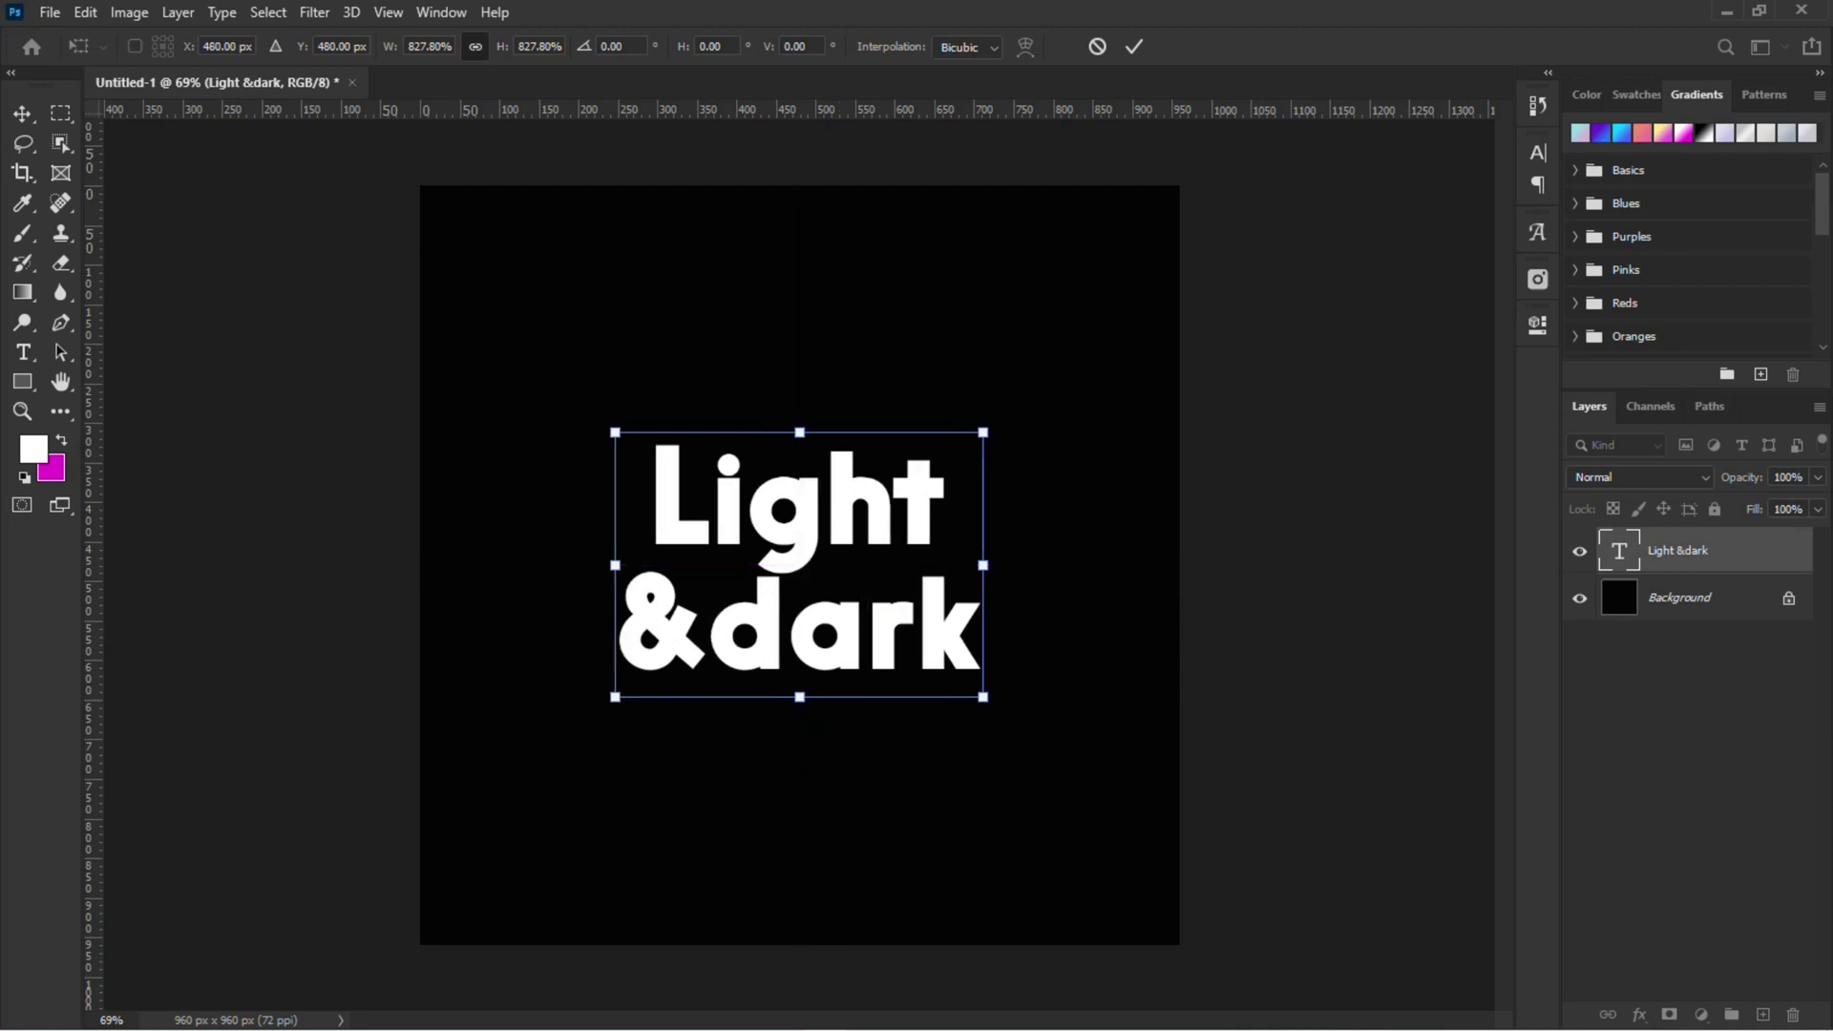
pyautogui.press('Return')
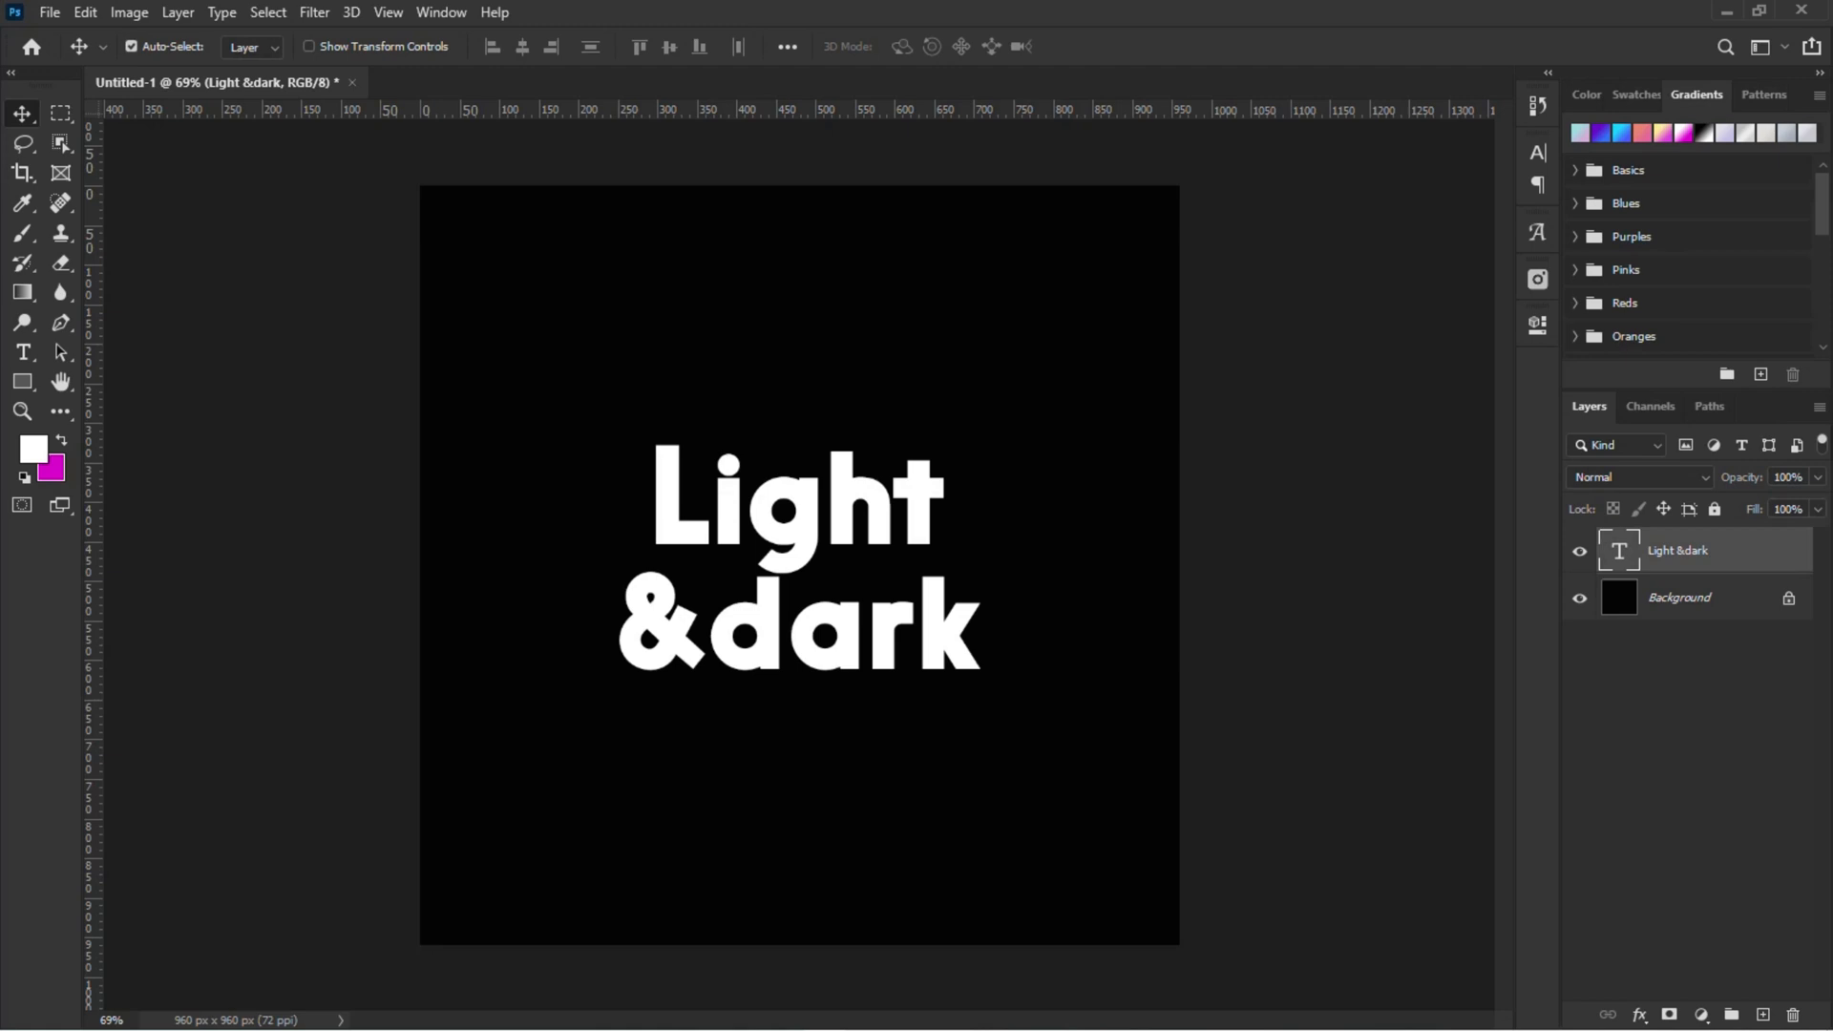
# Duplicate the text layer, convert the copy to a smart object and hide the original text layer.
pyautogui.hotkey('ctrl', 'j')
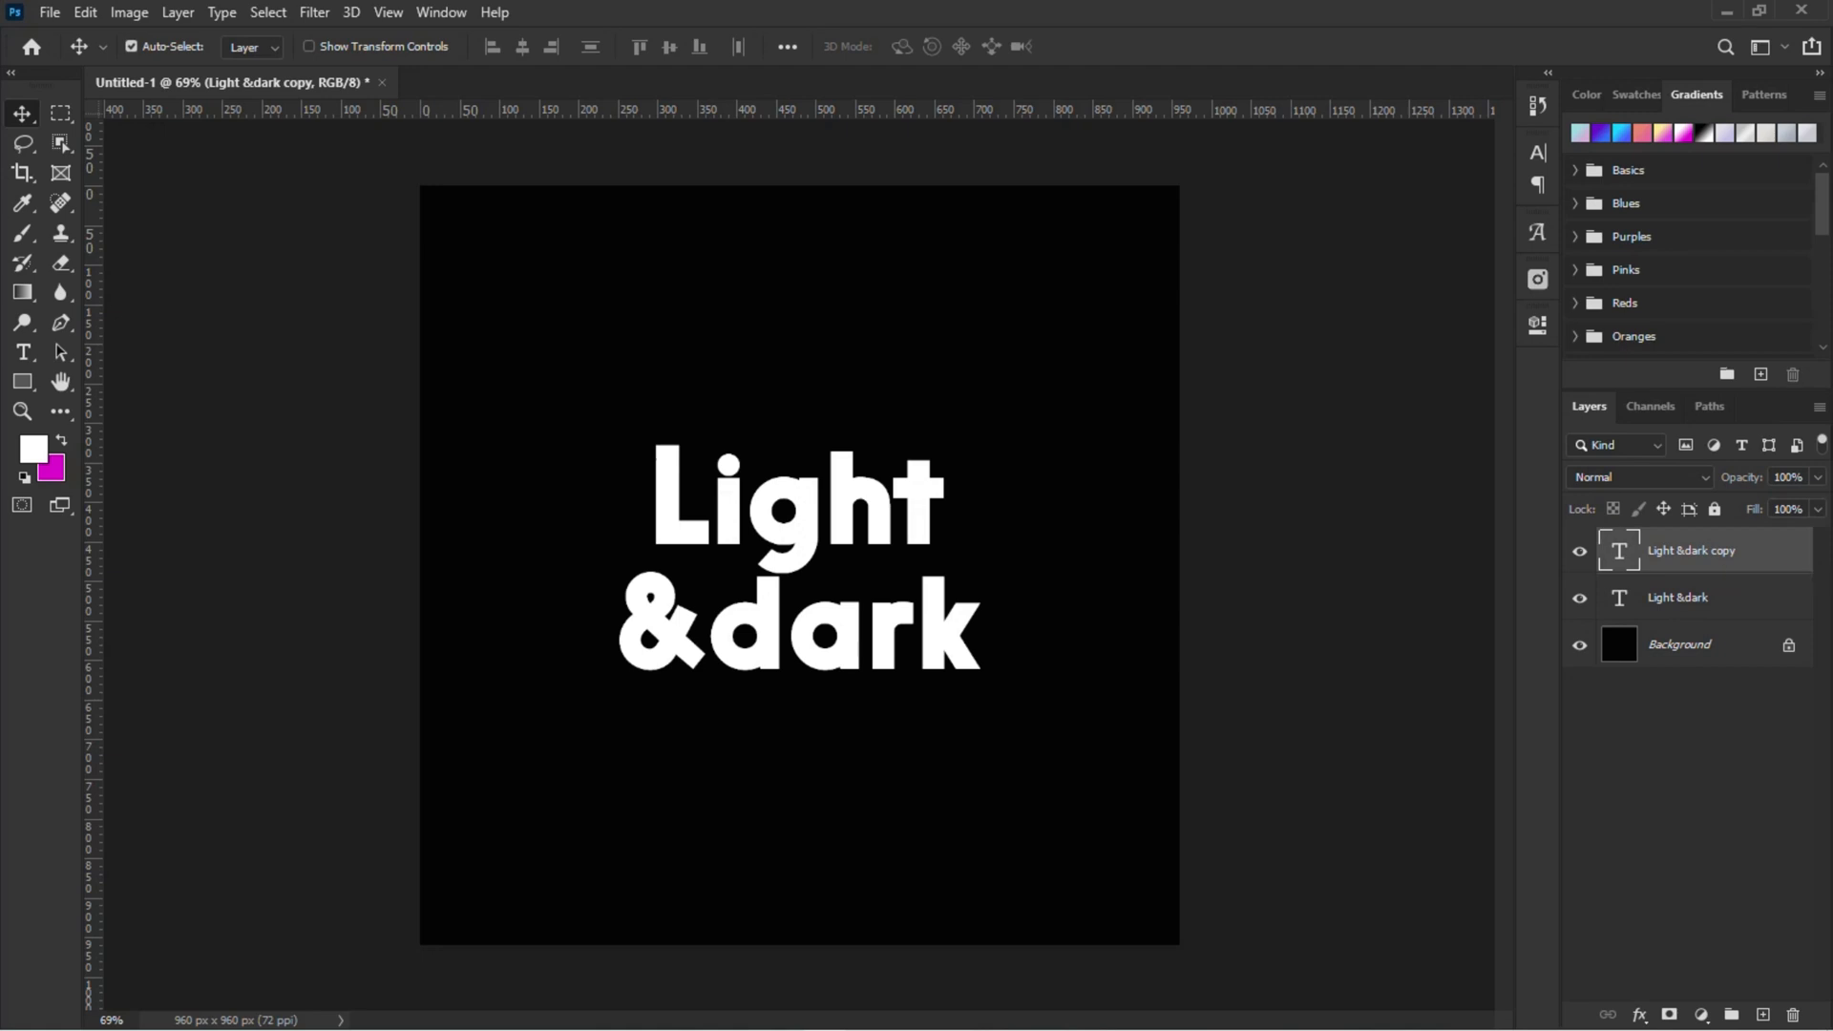
pyautogui.rightClick(1708, 553)
pyautogui.click(1603, 277)
pyautogui.click(1579, 597)
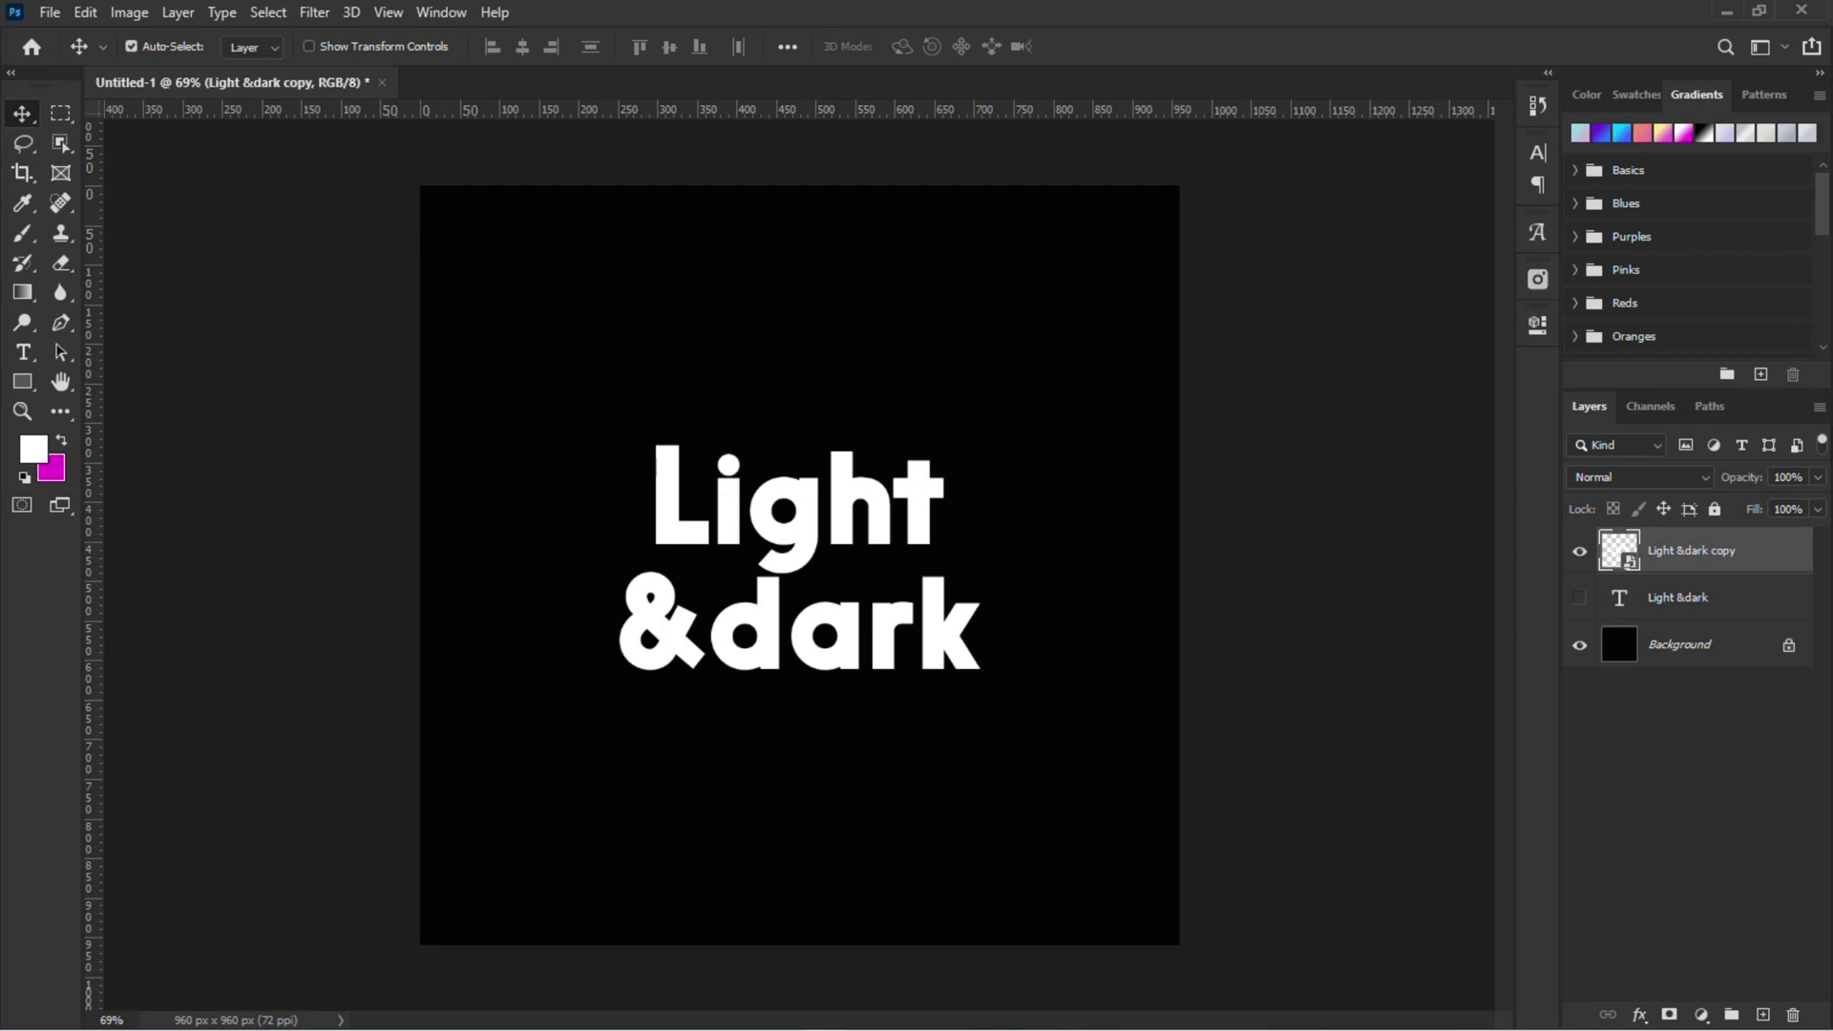
# Add a Solid Color fill layer in blue 2727d5 above the smart object.
pyautogui.click(1700, 1014)
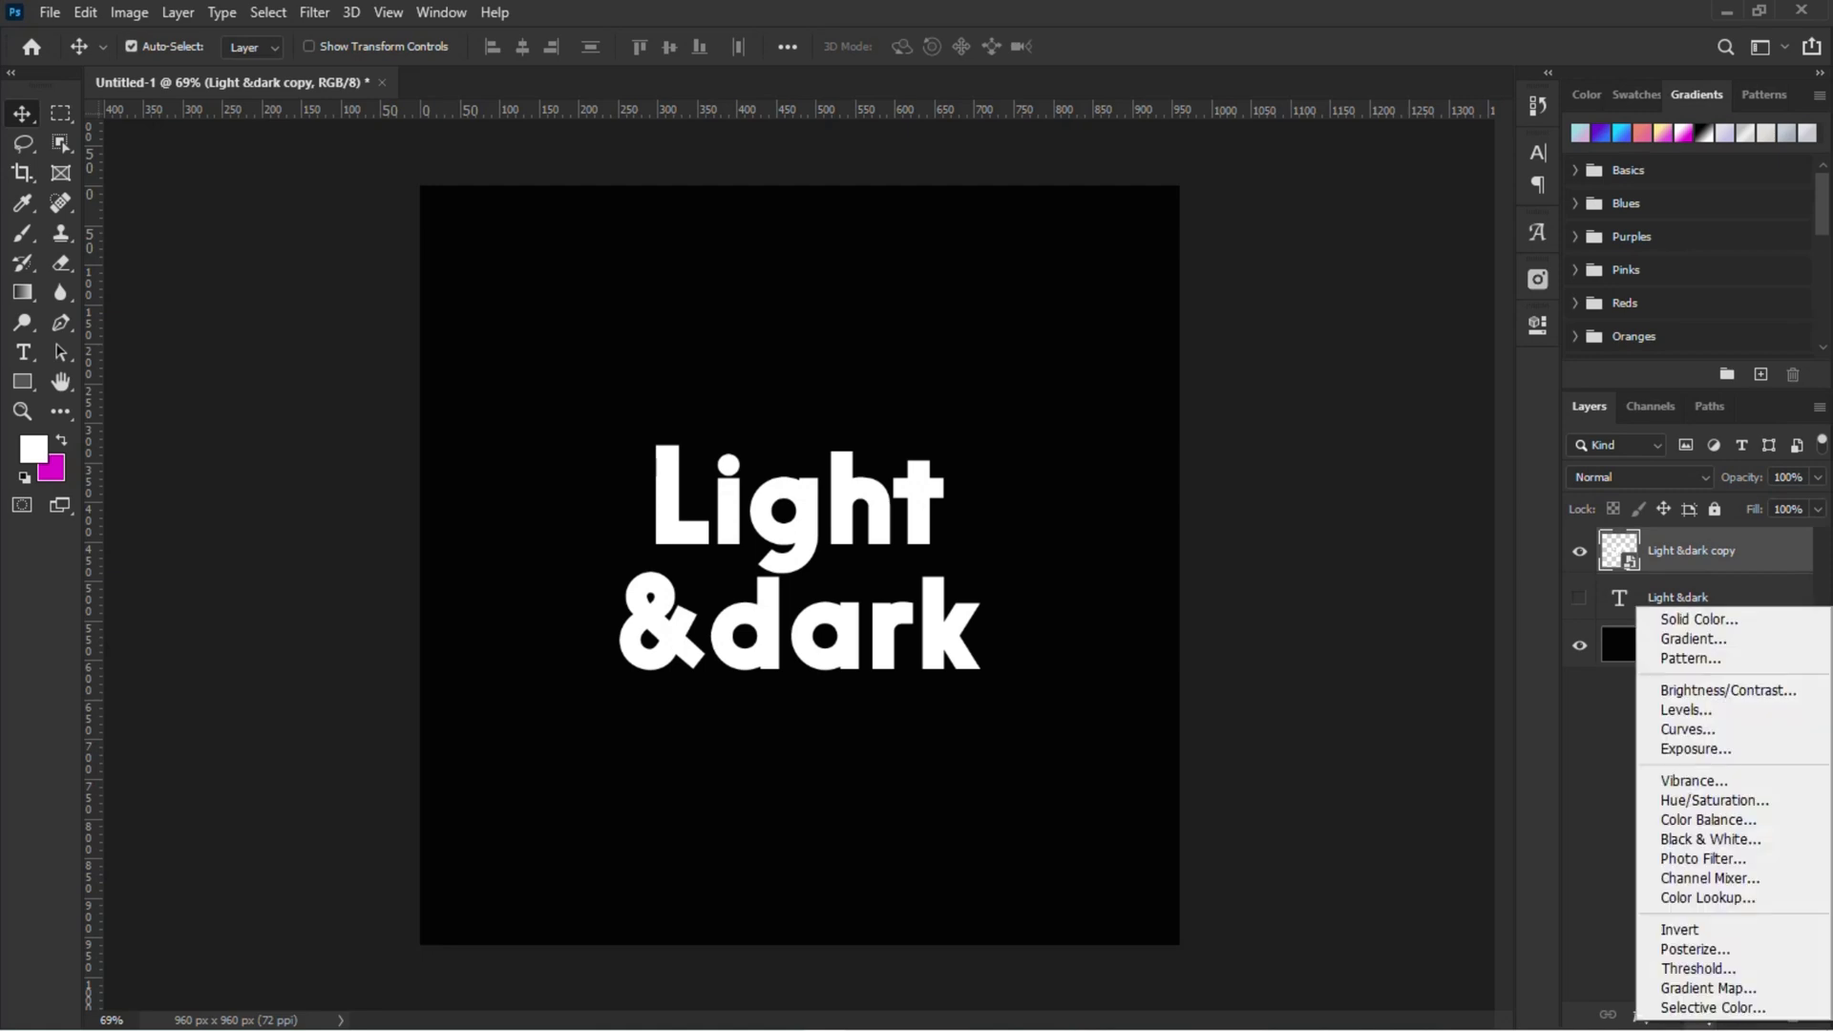
pyautogui.click(1699, 619)
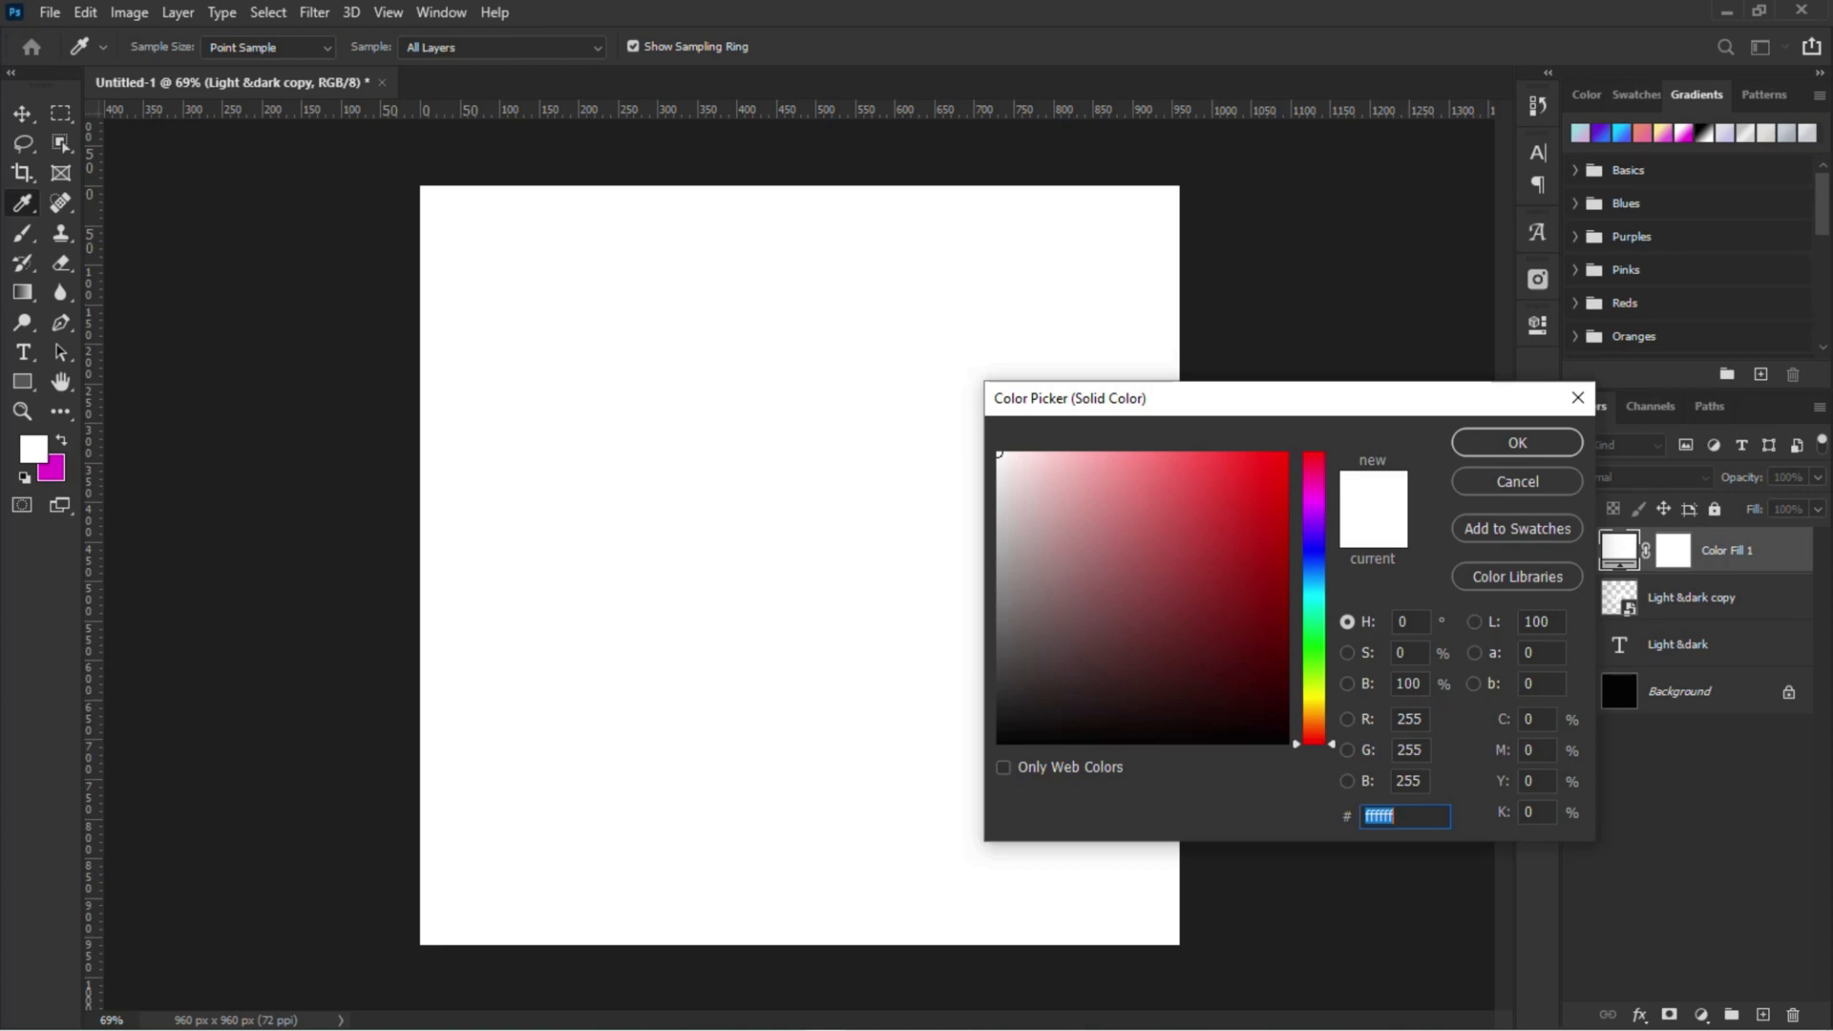
pyautogui.write('2727d5')
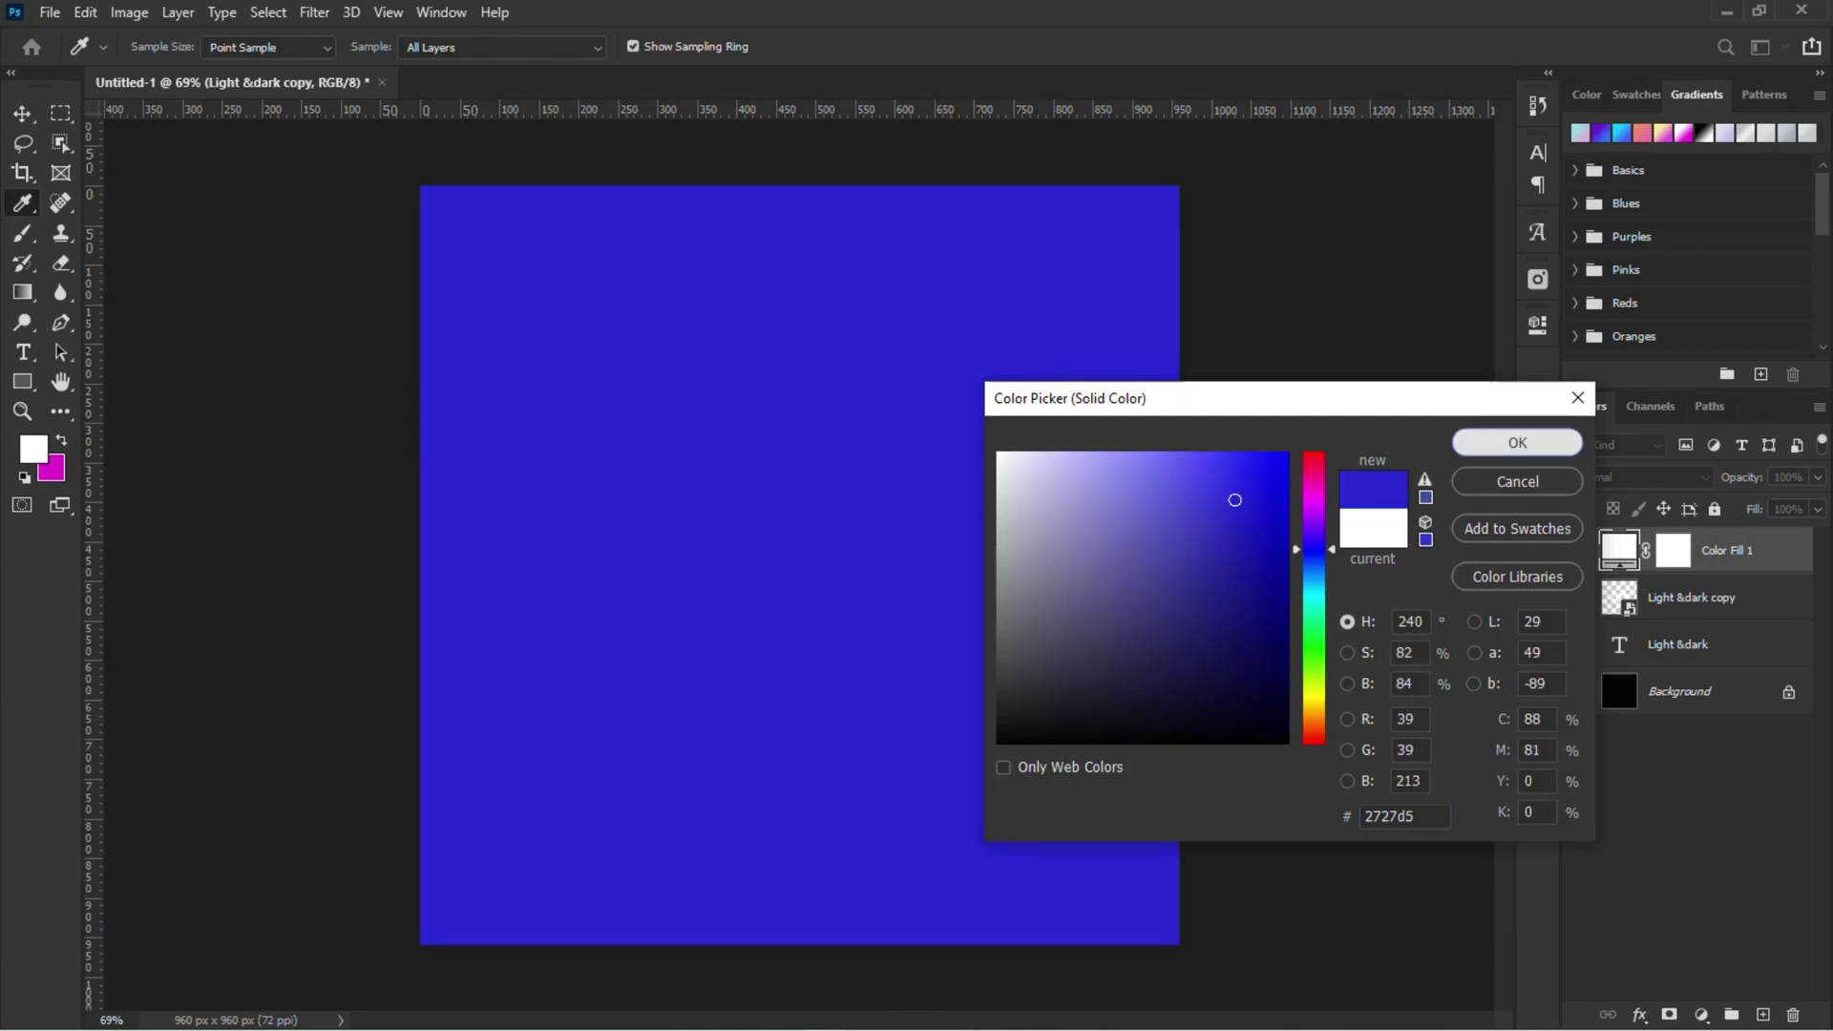
pyautogui.press('Return')
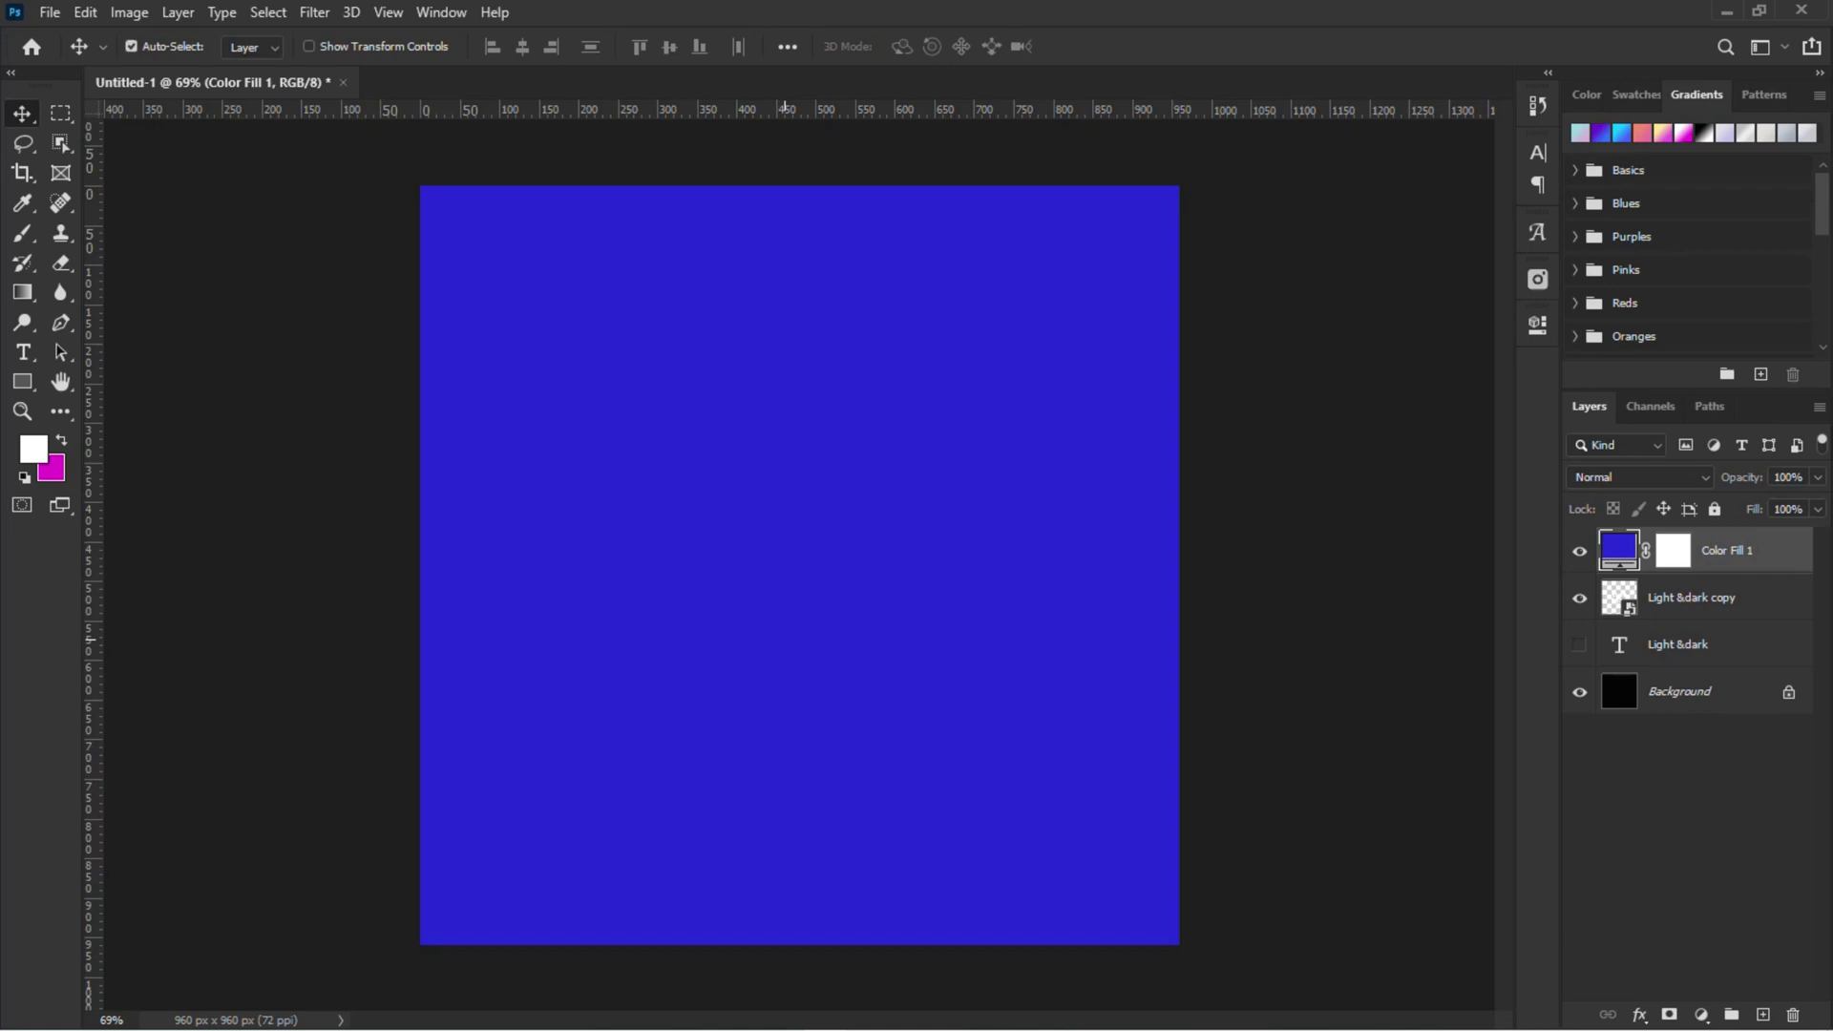
# Add an empty layer above the blue fill and set up a soft brush of 1800 px with 0% hardness.
pyautogui.click(1763, 1014)
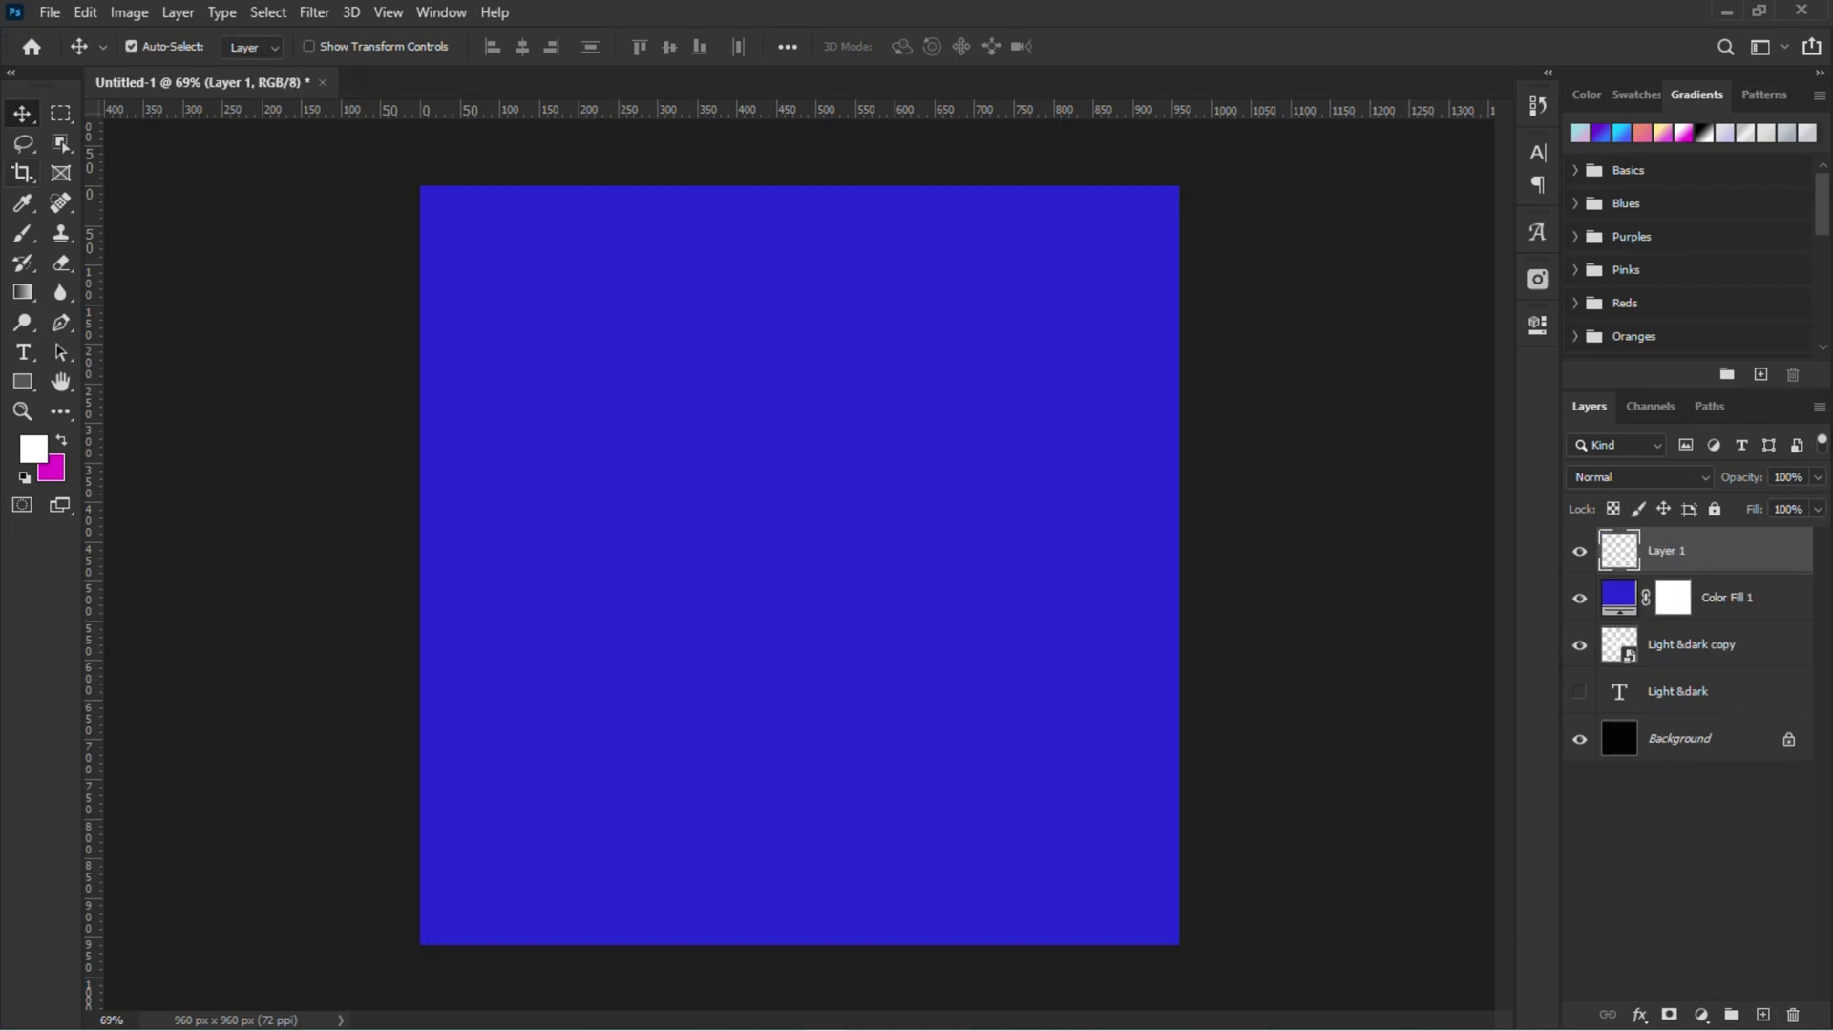
pyautogui.press('b')
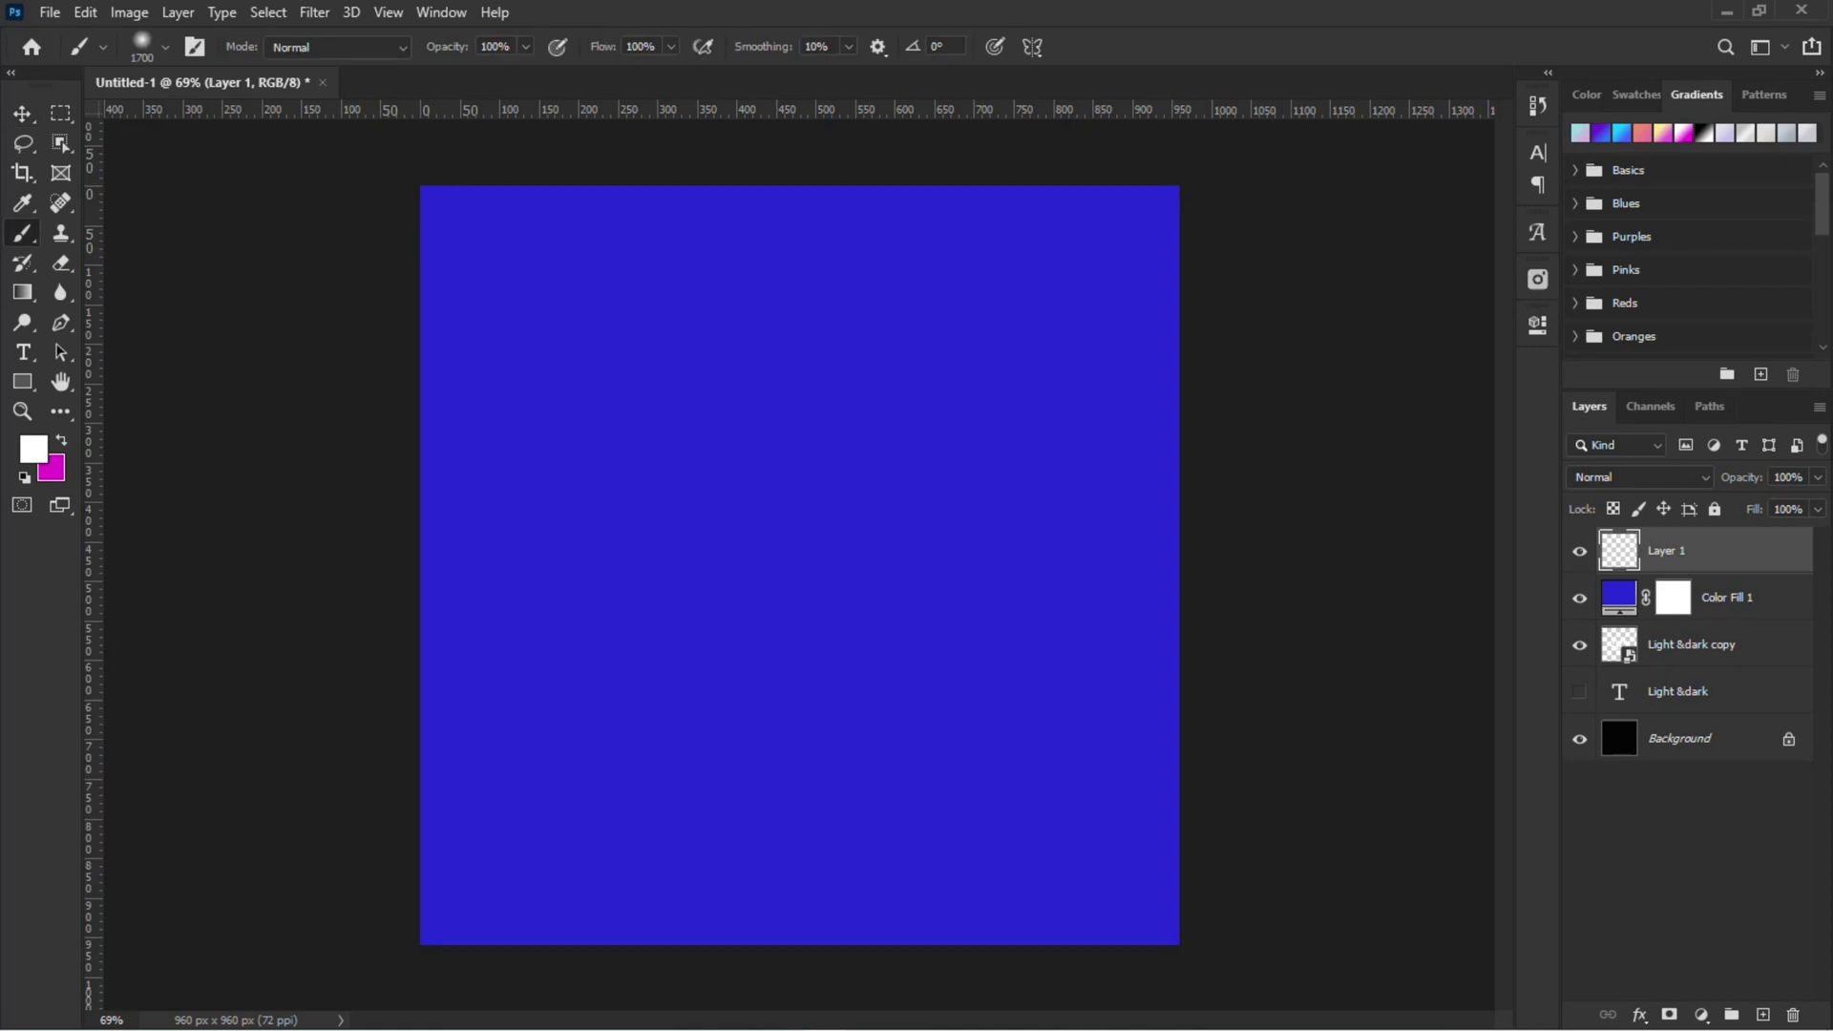
pyautogui.click(165, 47)
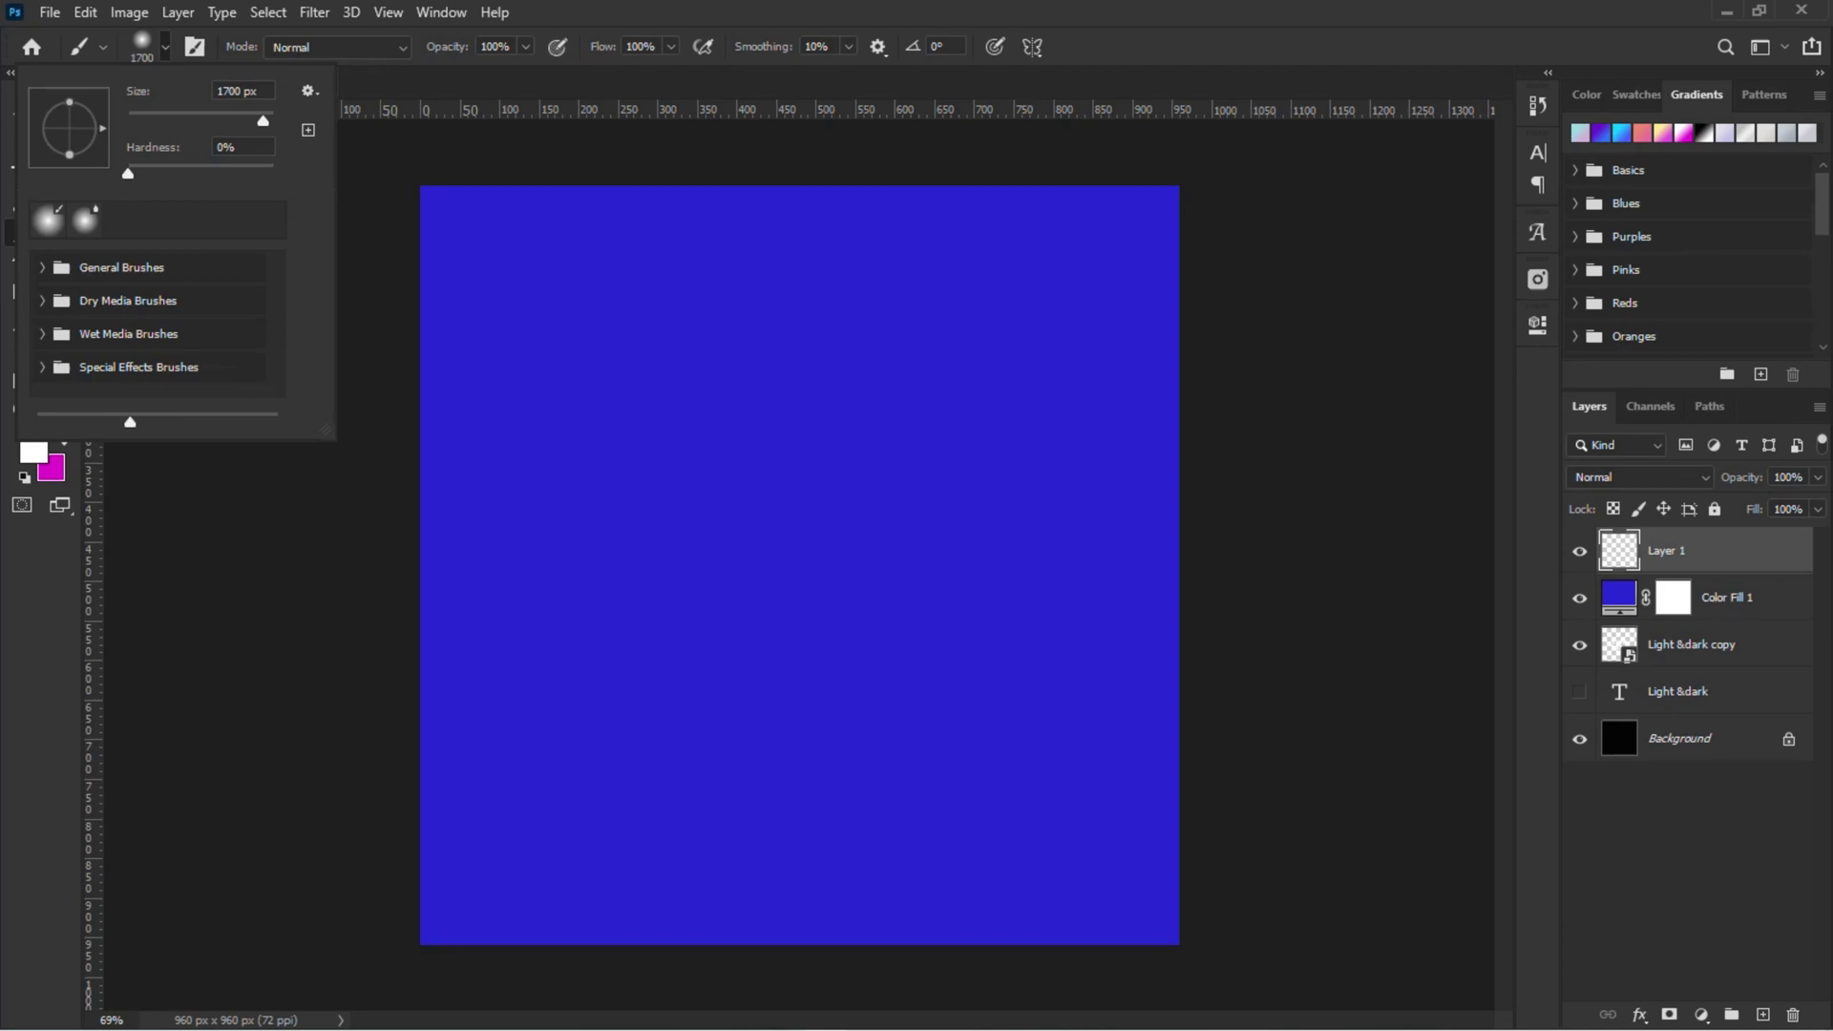
pyautogui.press('BackSpace')
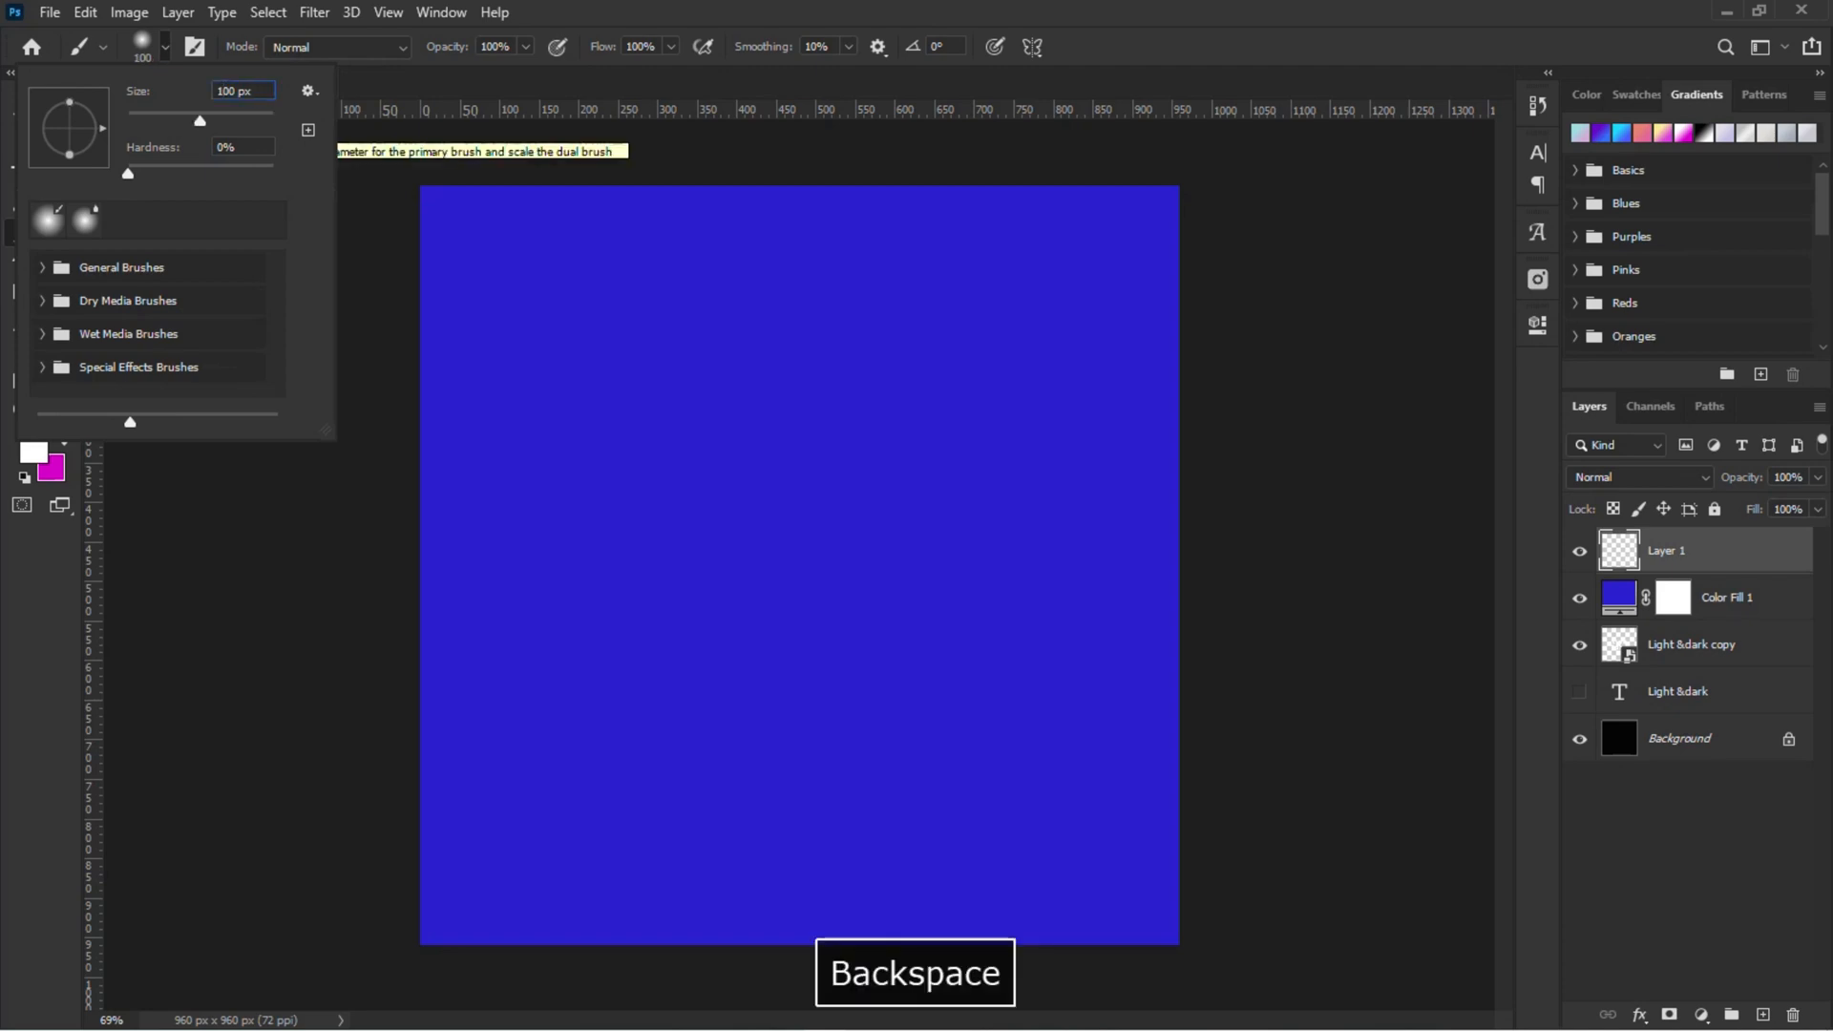
pyautogui.write('8')
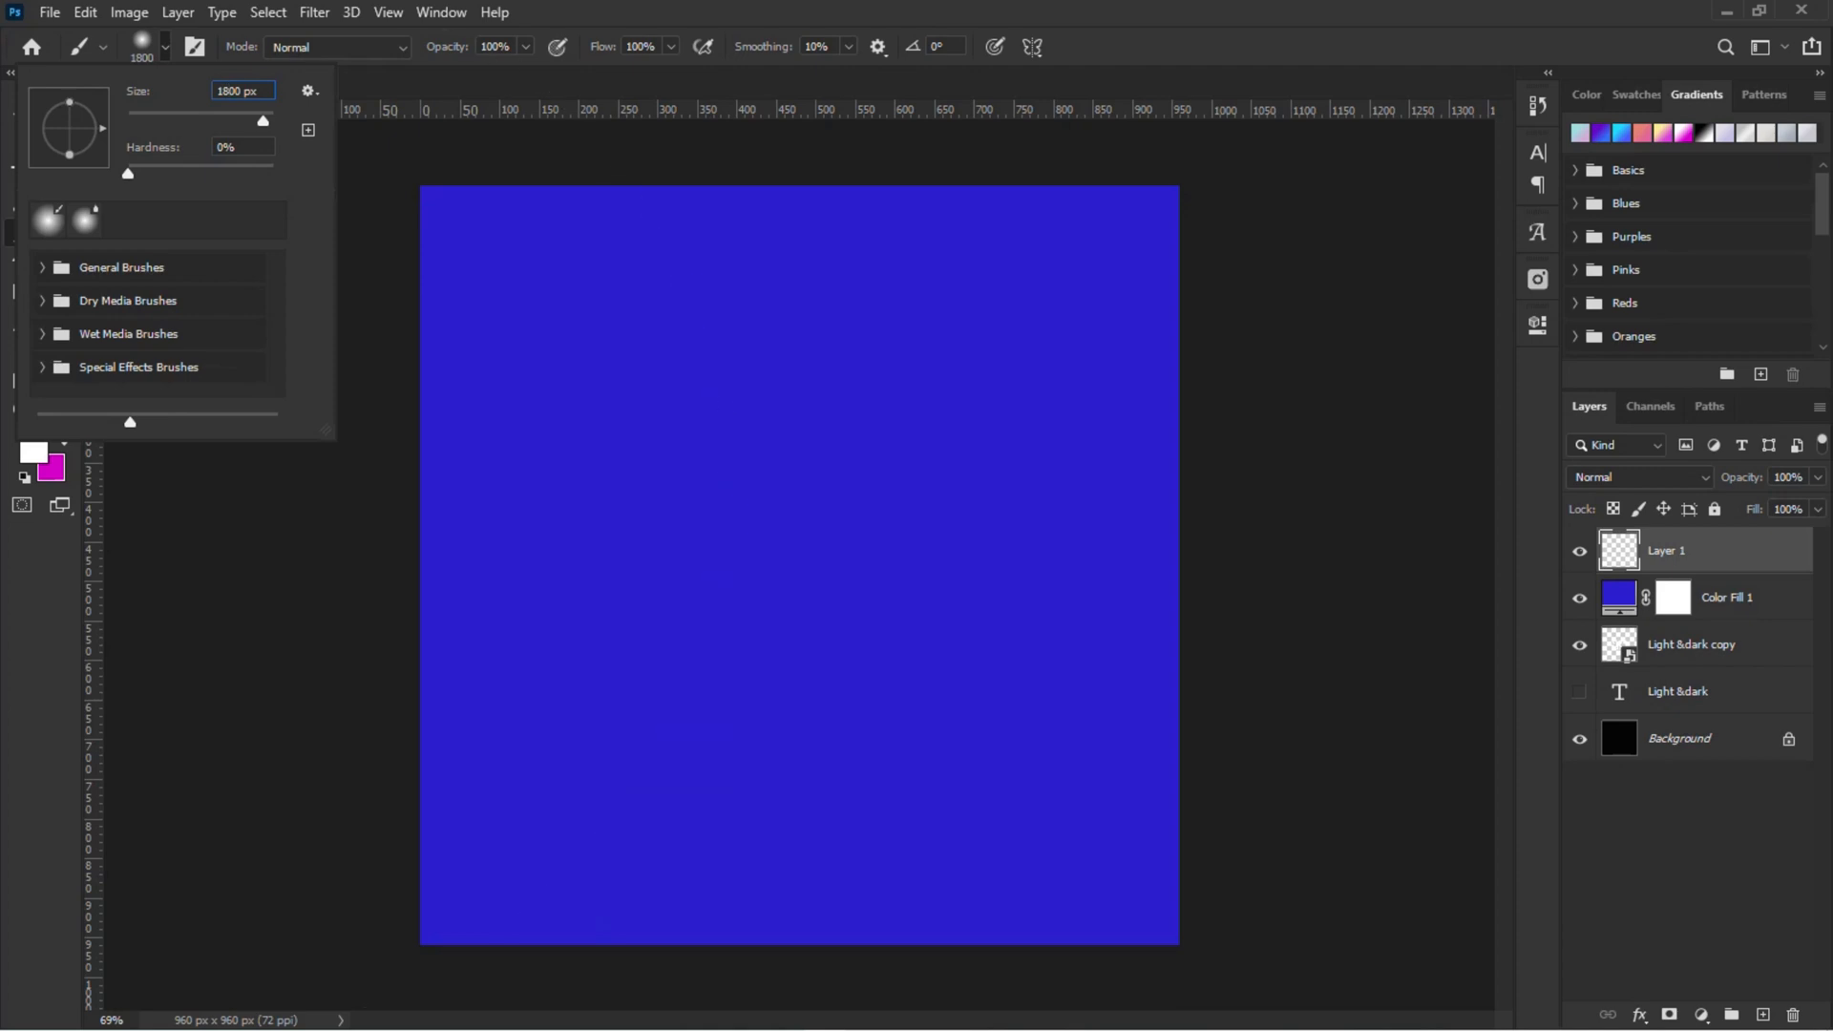
pyautogui.press('Tab')
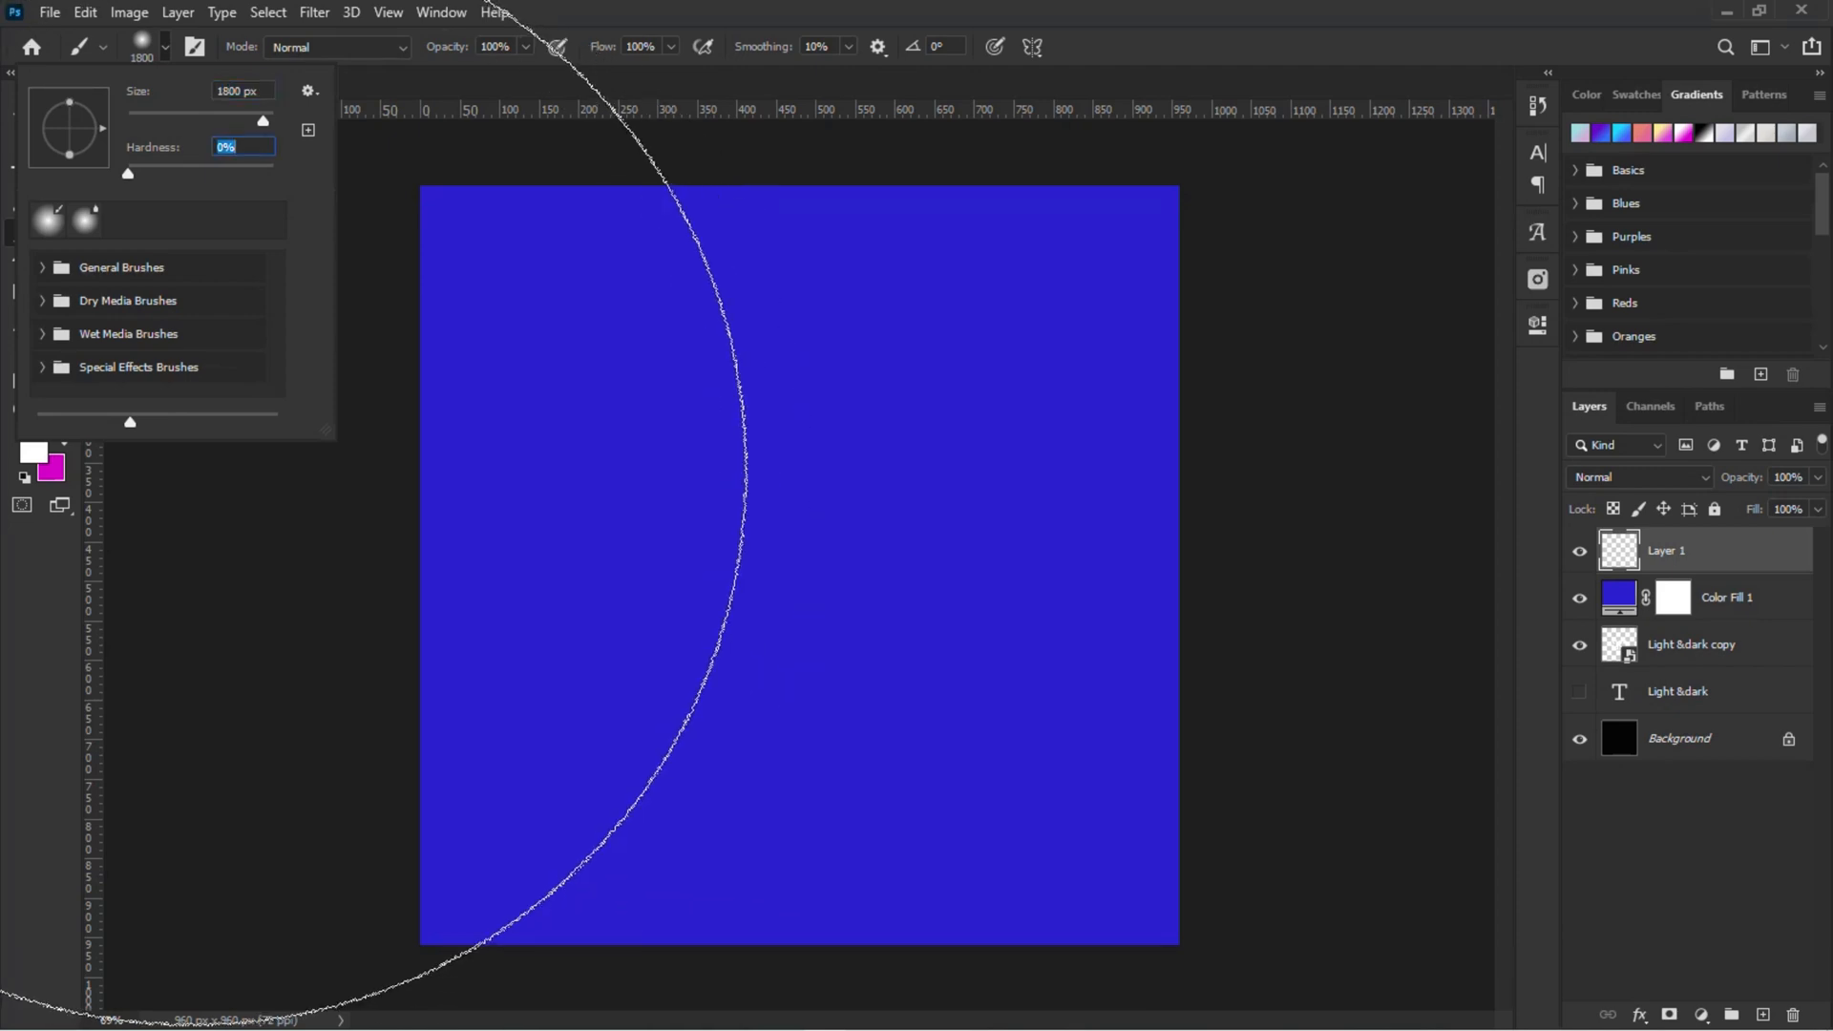
pyautogui.press('Return')
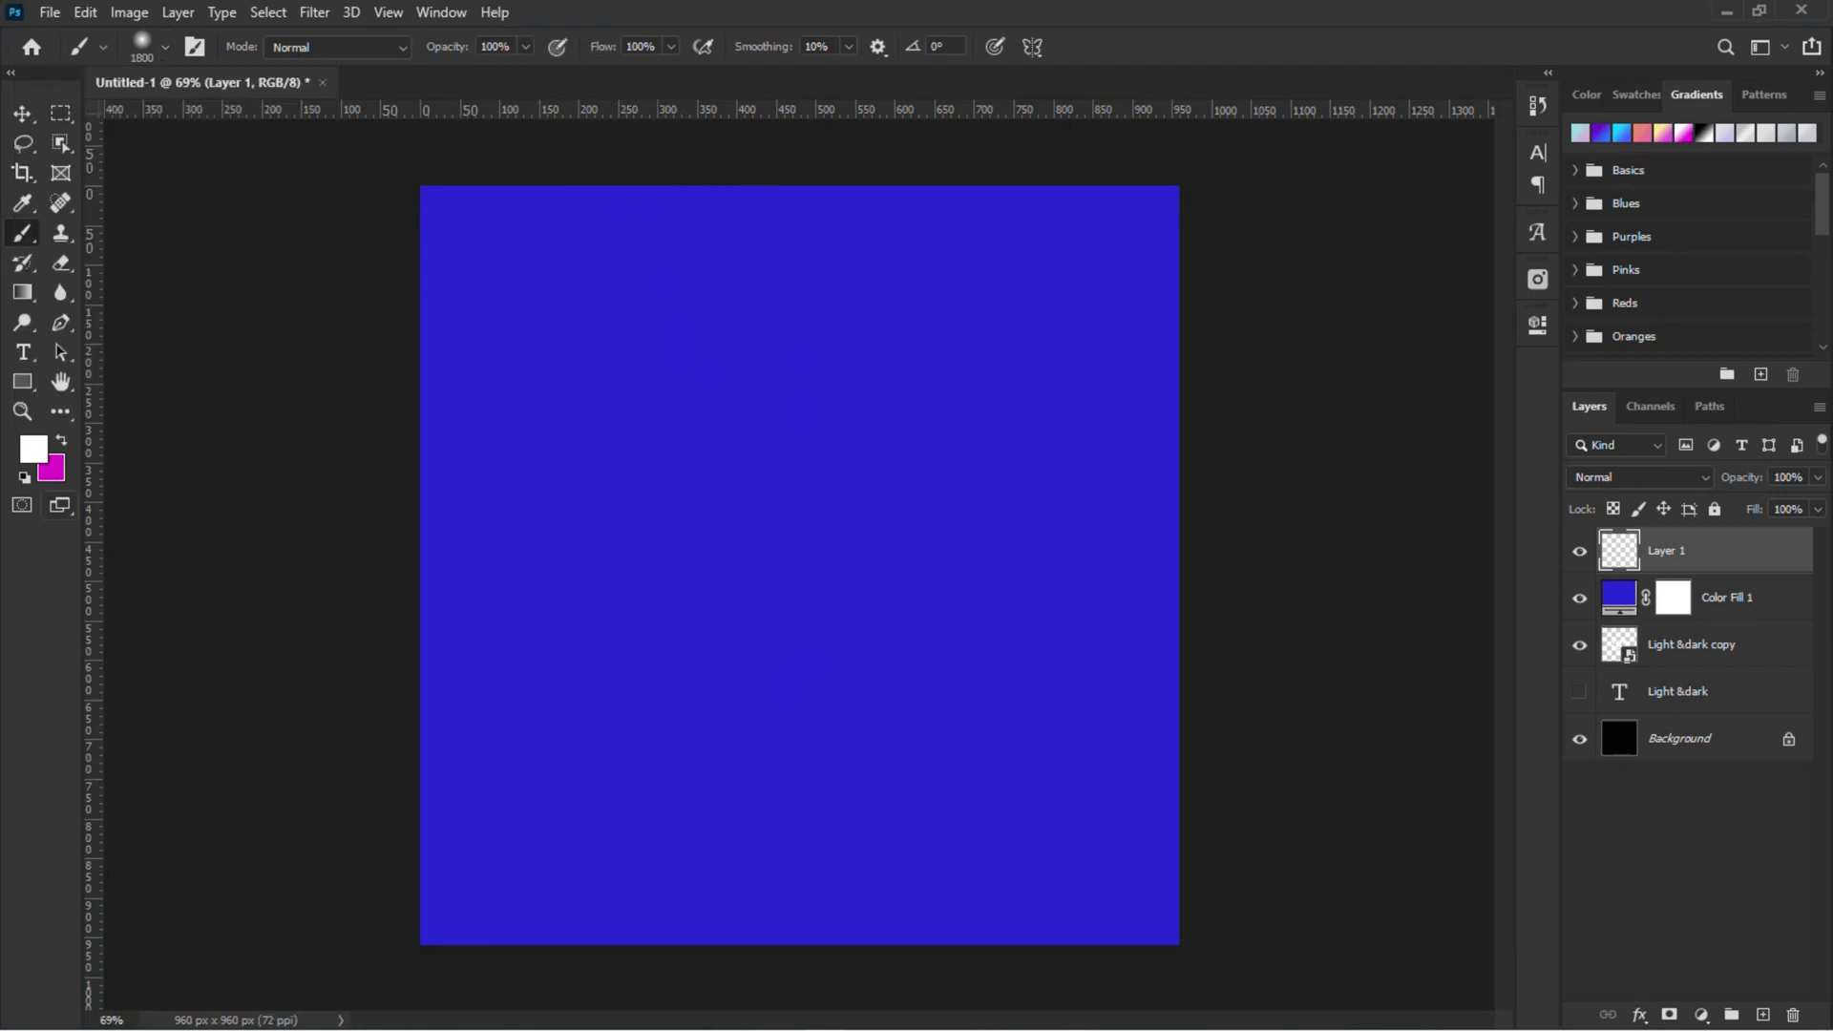
# Set the foreground colour to magenta and paint a single soft spot in the upper-left area of the image.
pyautogui.press('x')
pyautogui.click(33, 449)
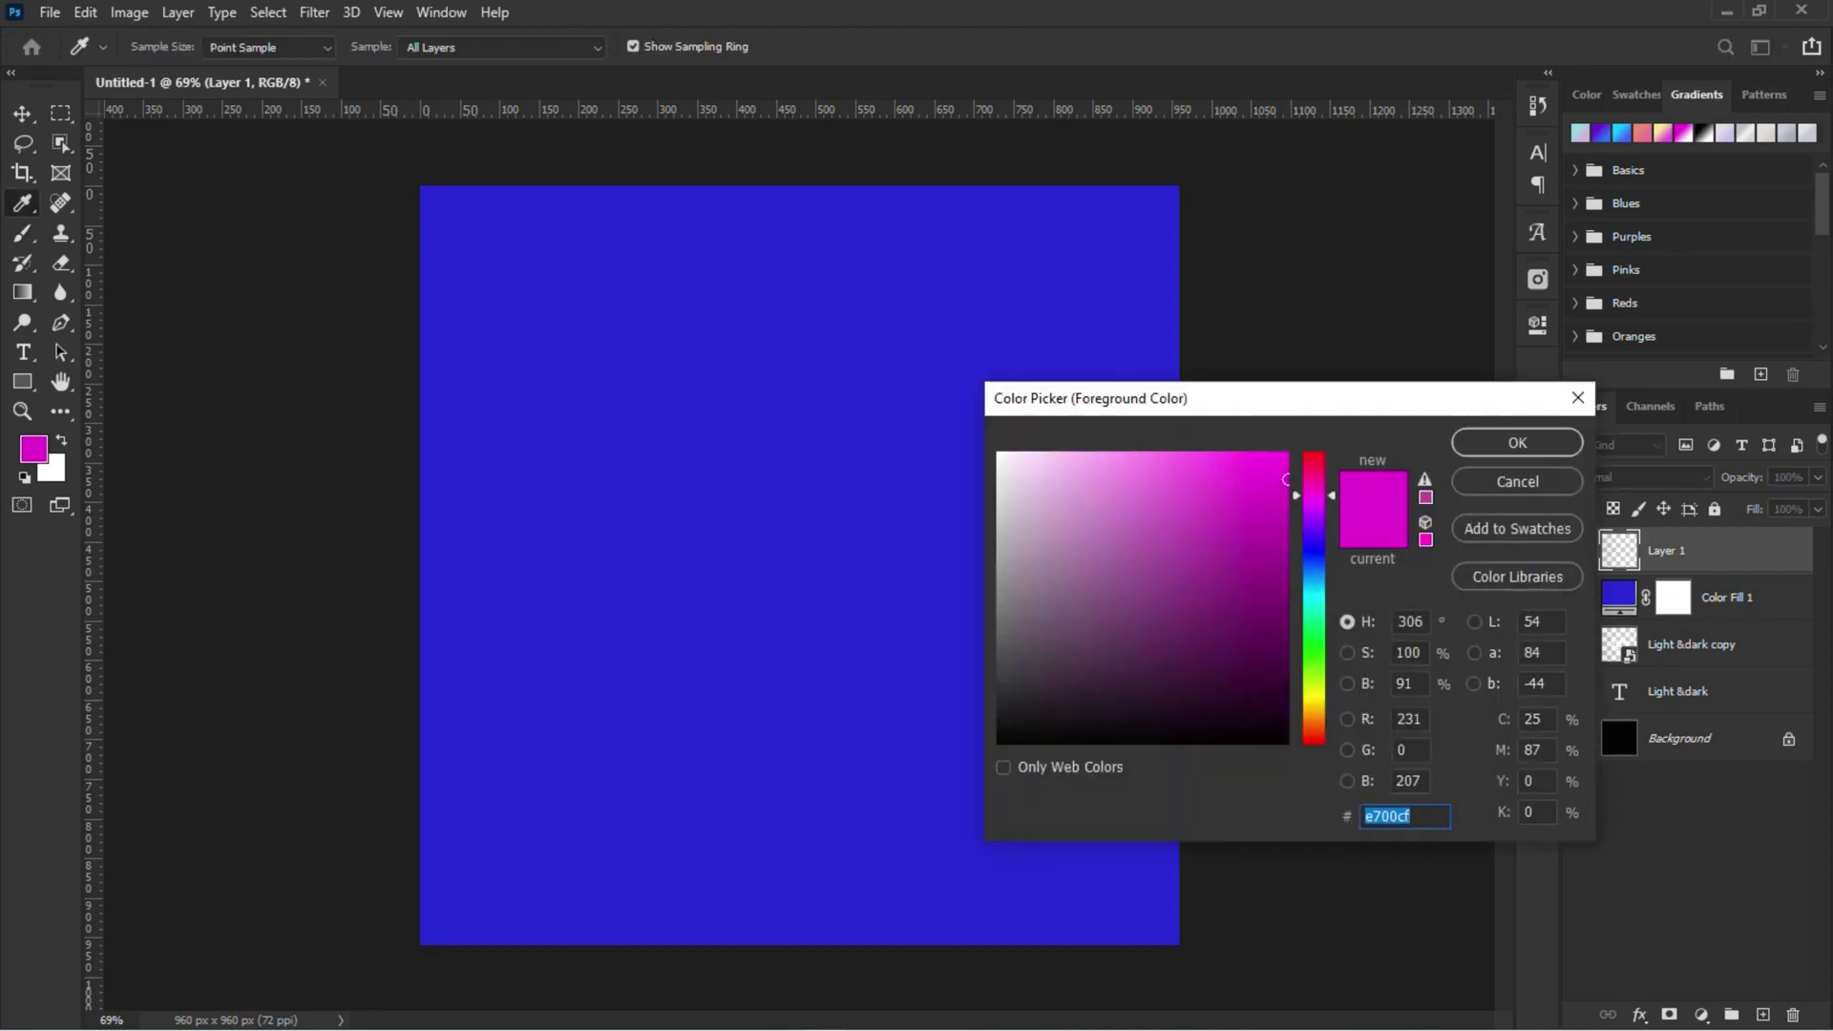
pyautogui.click(1282, 478)
pyautogui.click(1517, 442)
pyautogui.press('b')
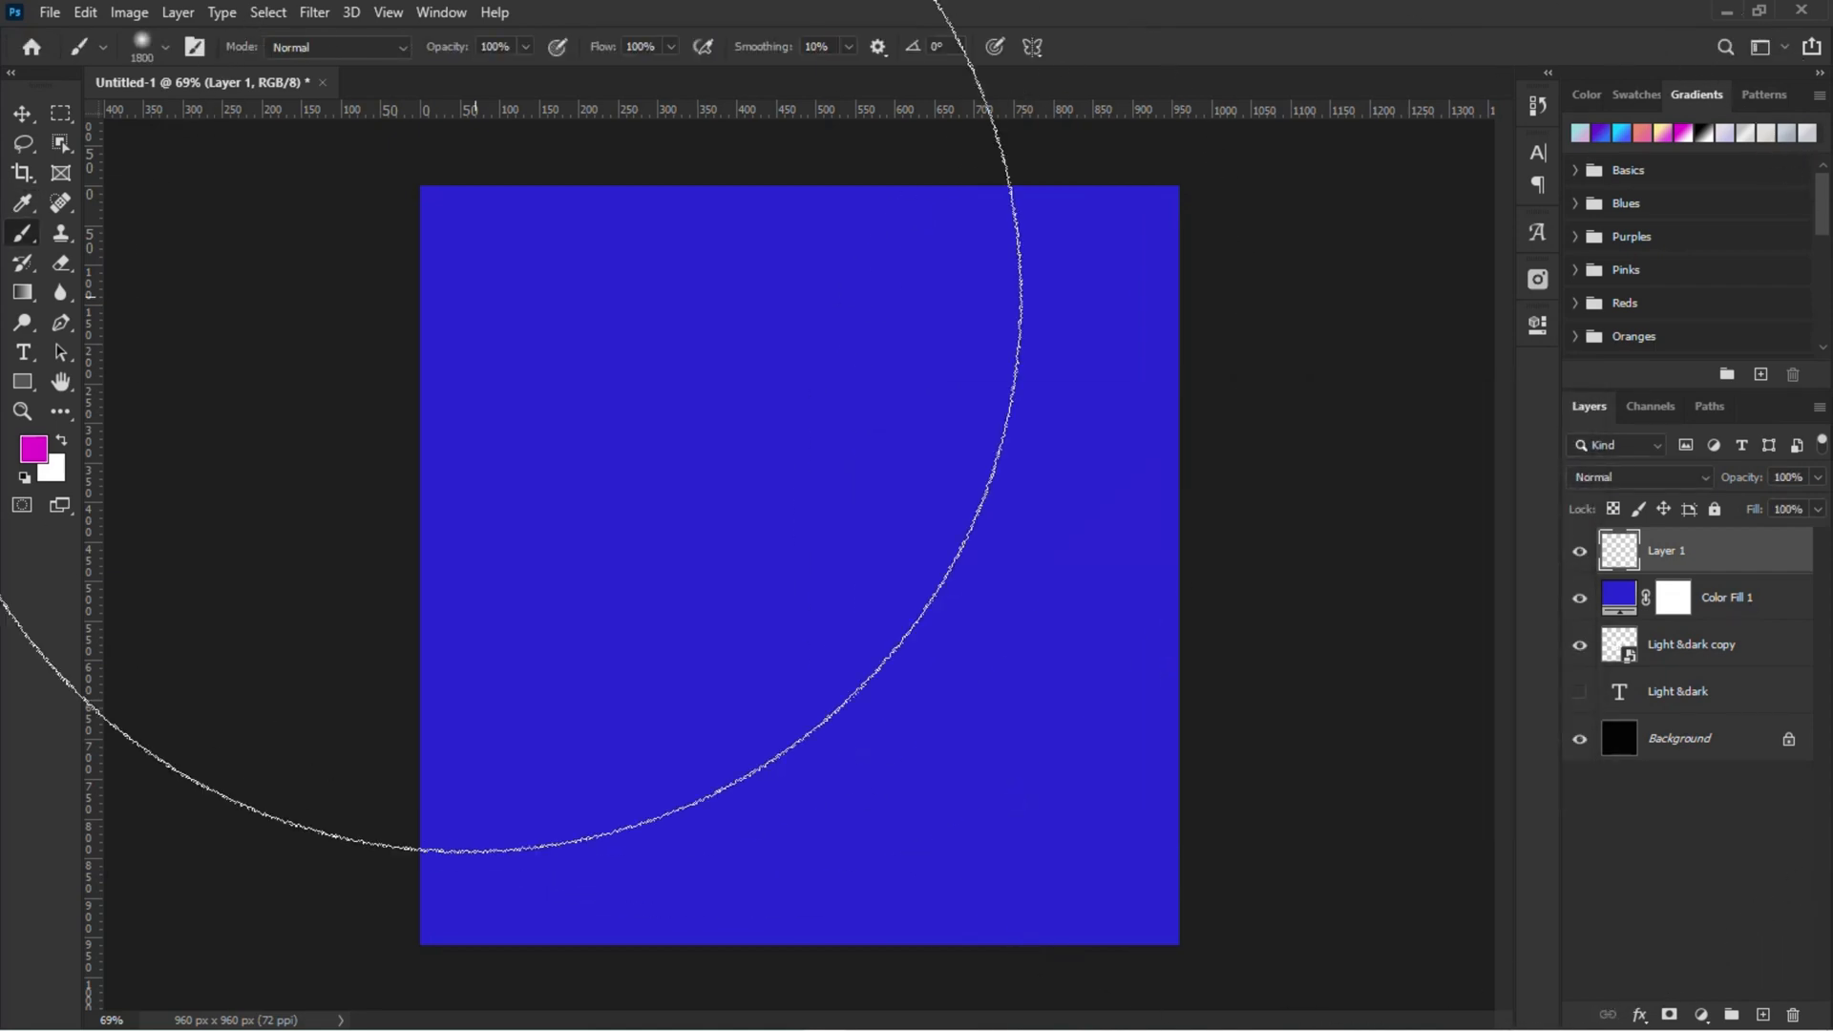
pyautogui.click(620, 238)
# Paint soft cyan along the lower part of the image, from the lower-left corner to the lower-right corner.
pyautogui.press('x')
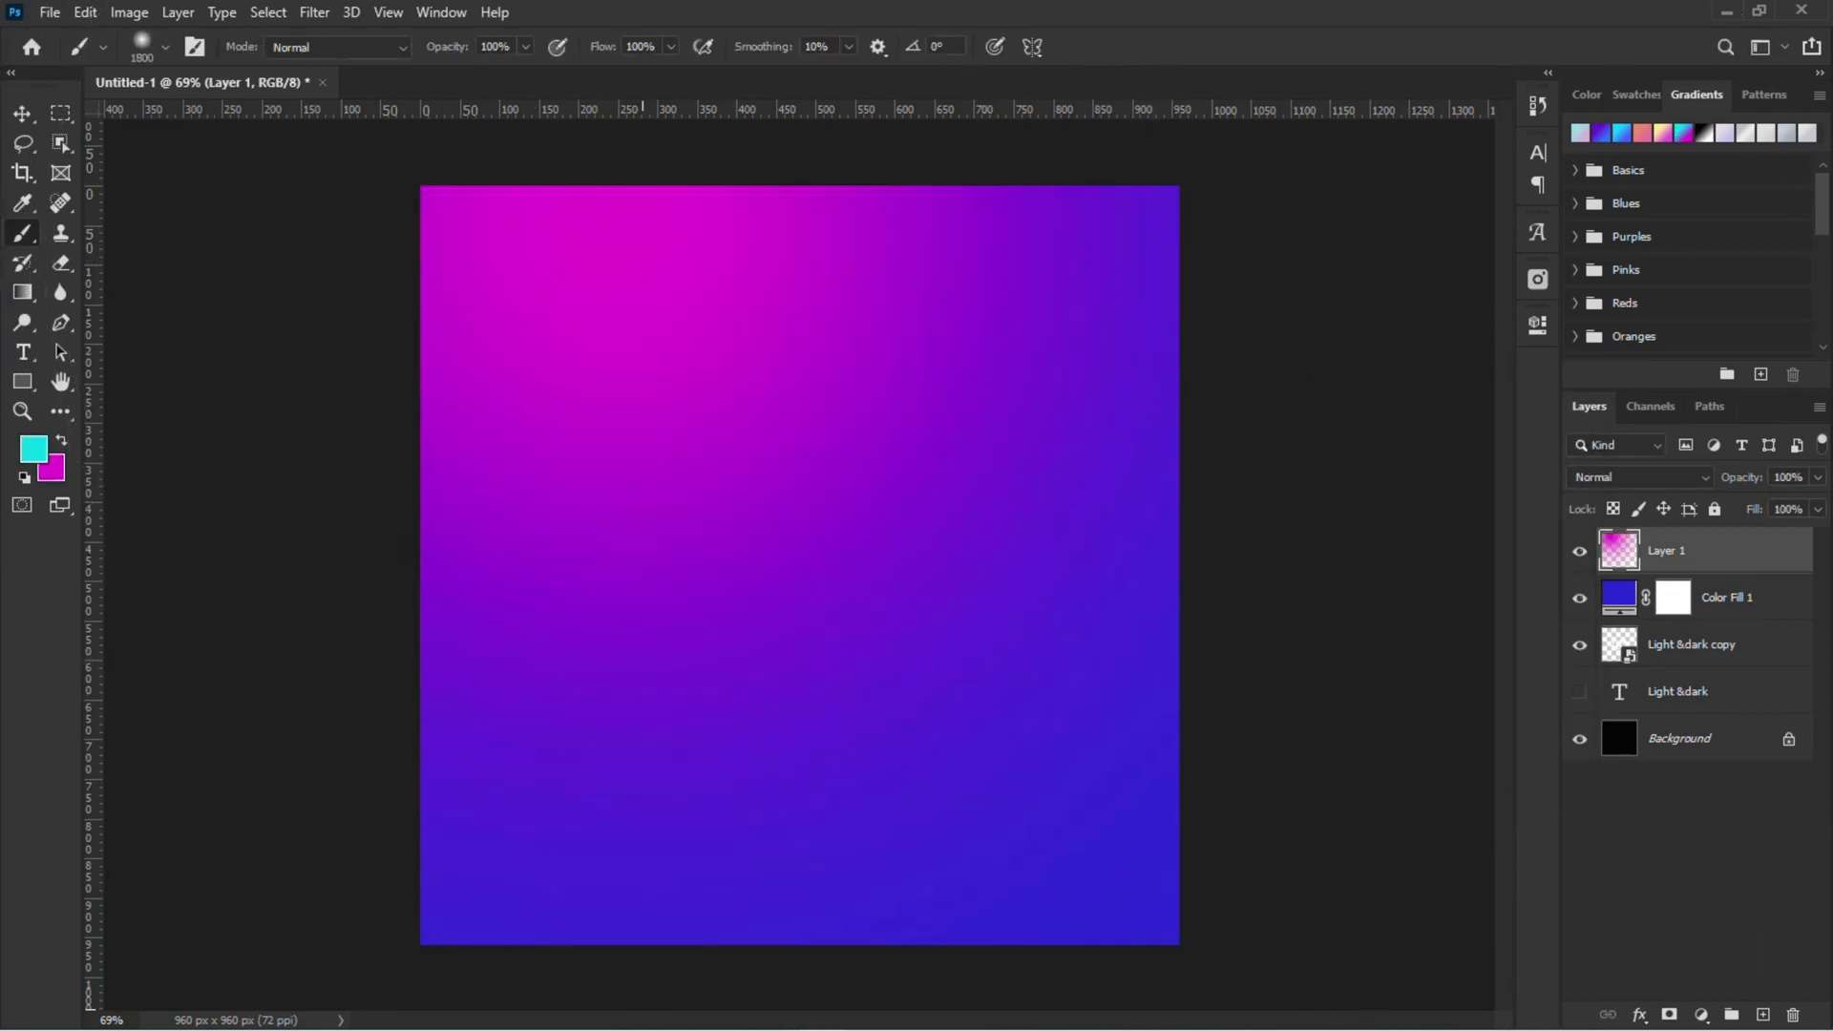
pyautogui.moveTo(532, 994)
pyautogui.mouseDown()
pyautogui.moveTo(1251, 945)
pyautogui.moveTo(468, 958)
pyautogui.mouseUp()
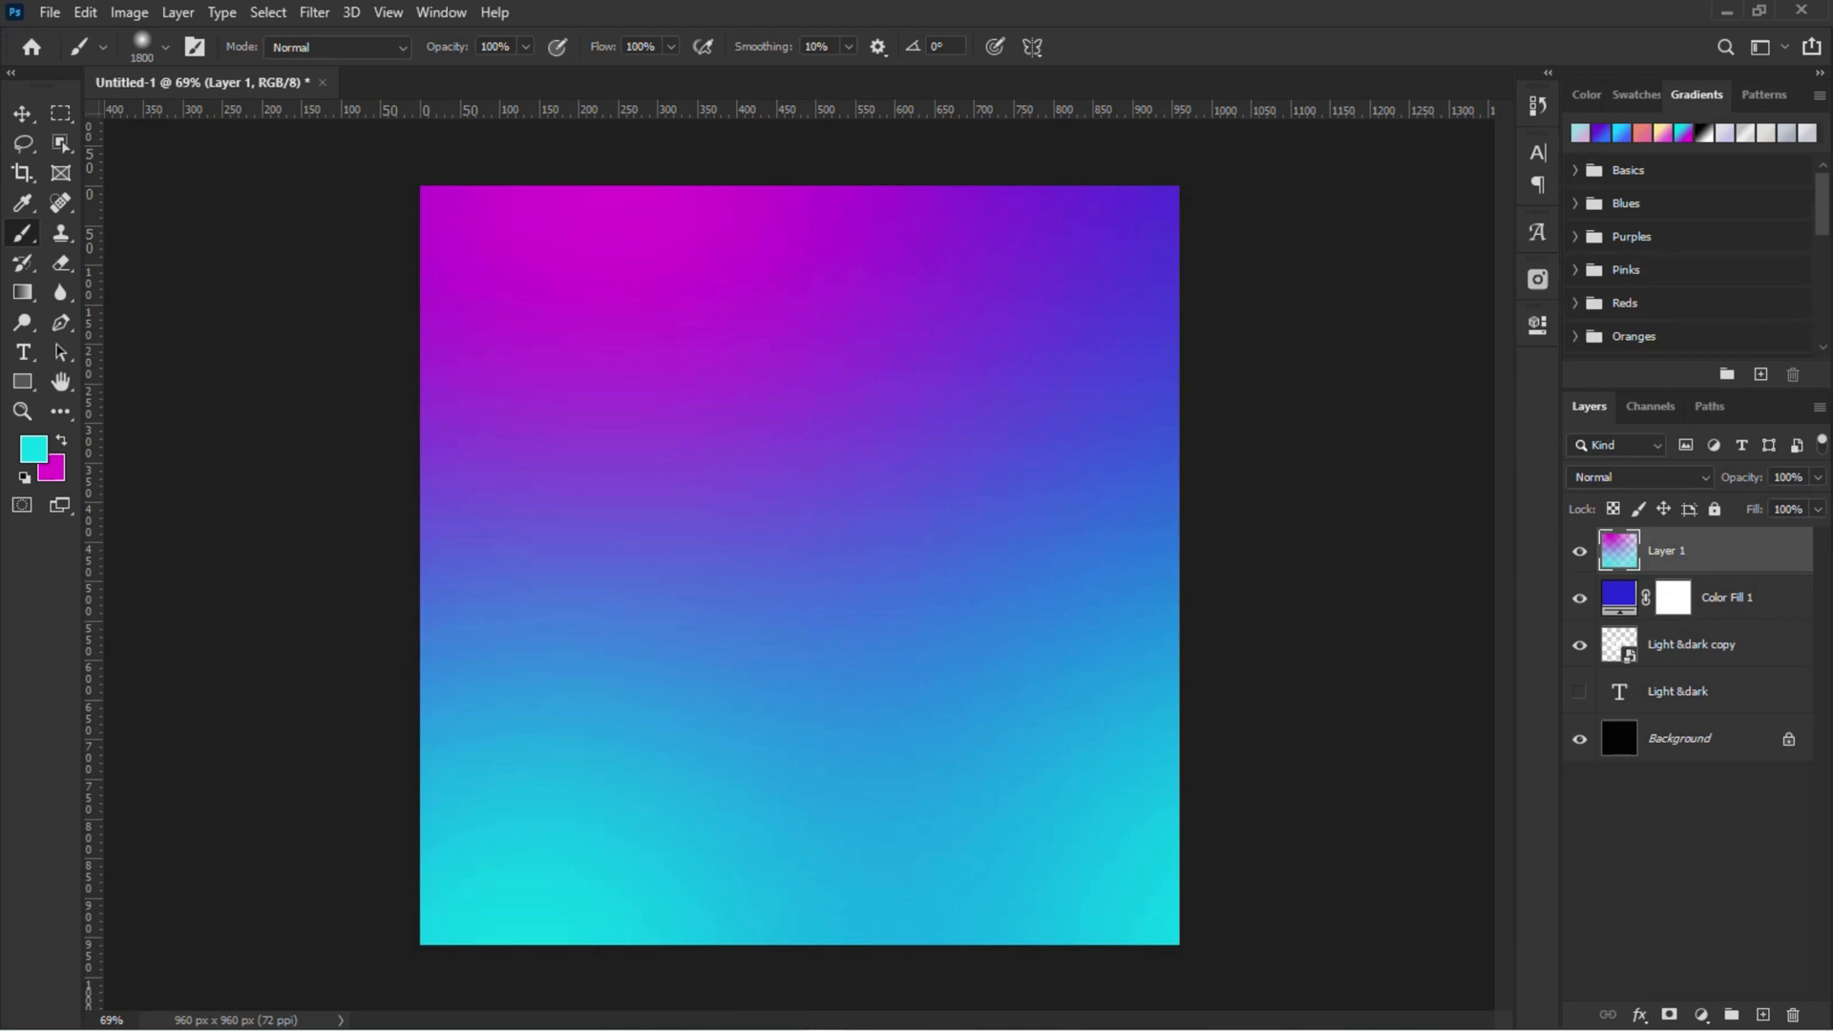
pyautogui.press('v')
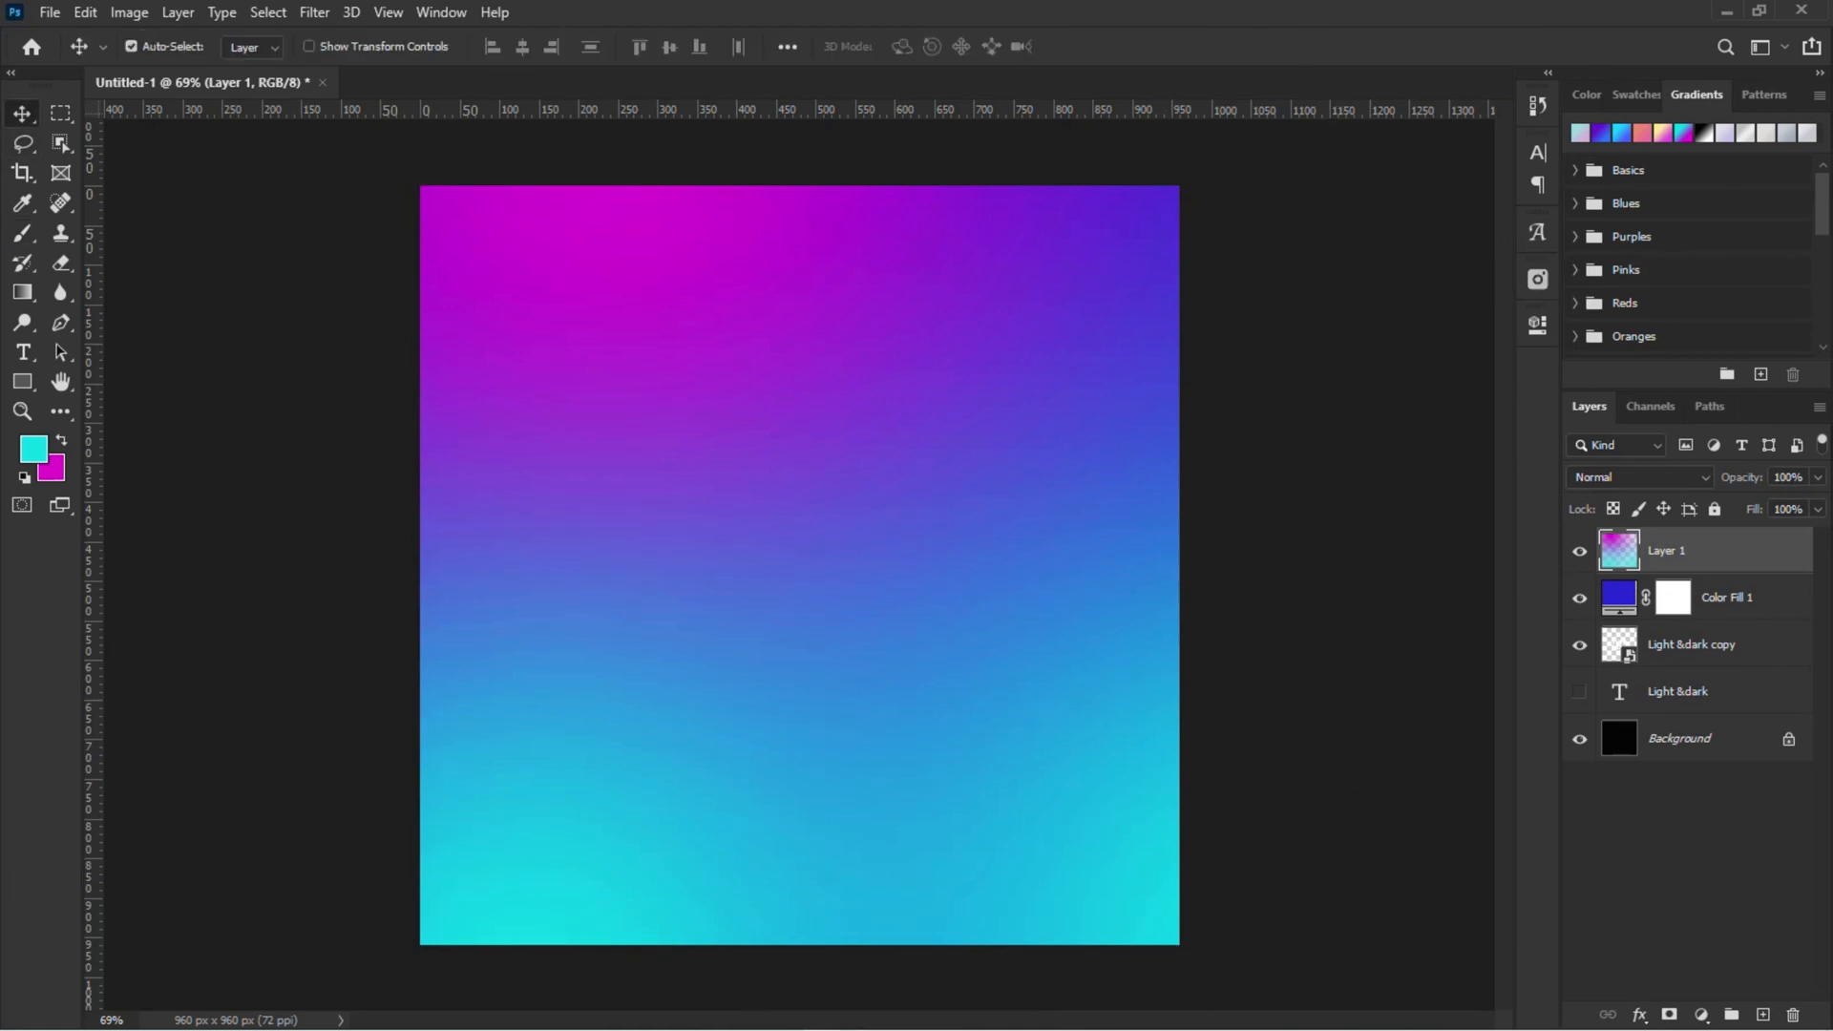
# Add a Hue/Saturation adjustment layer above the painted layer with the saturation set to 100.
pyautogui.rightClick(1722, 551)
pyautogui.press('Escape')
pyautogui.click(1700, 1014)
pyautogui.click(1713, 801)
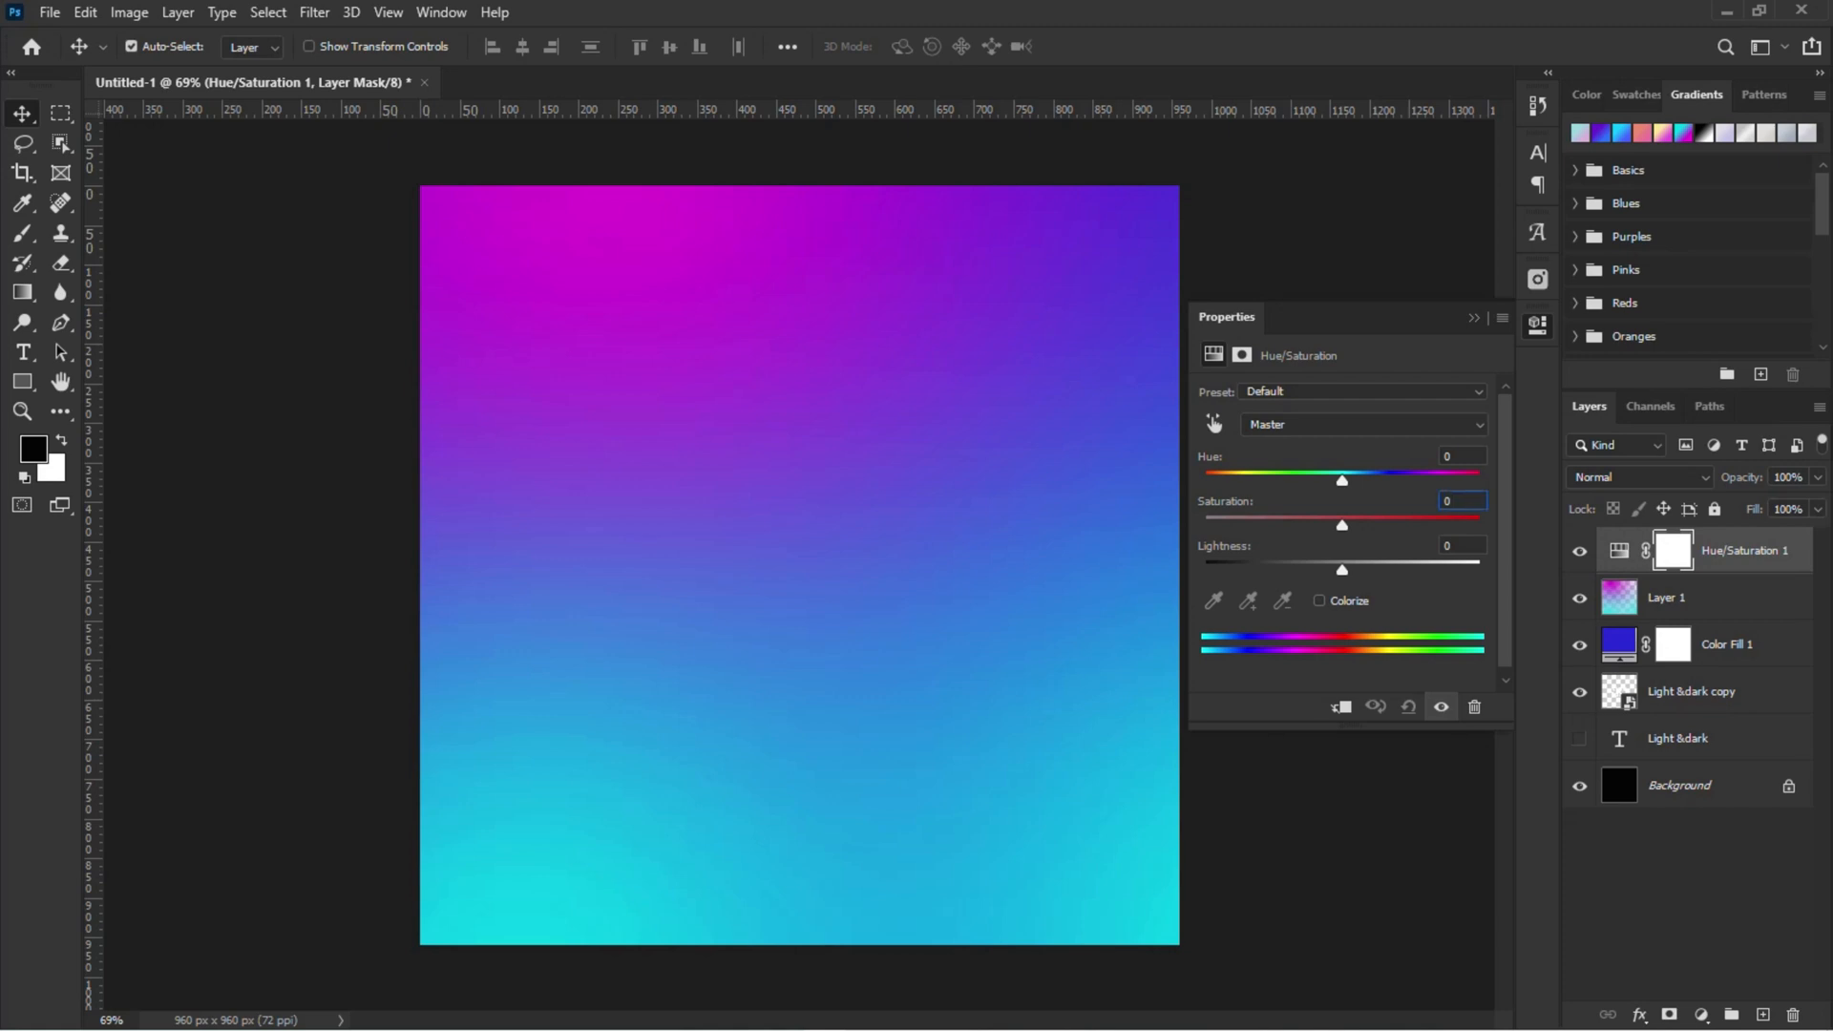
pyautogui.press('BackSpace')
pyautogui.write('100')
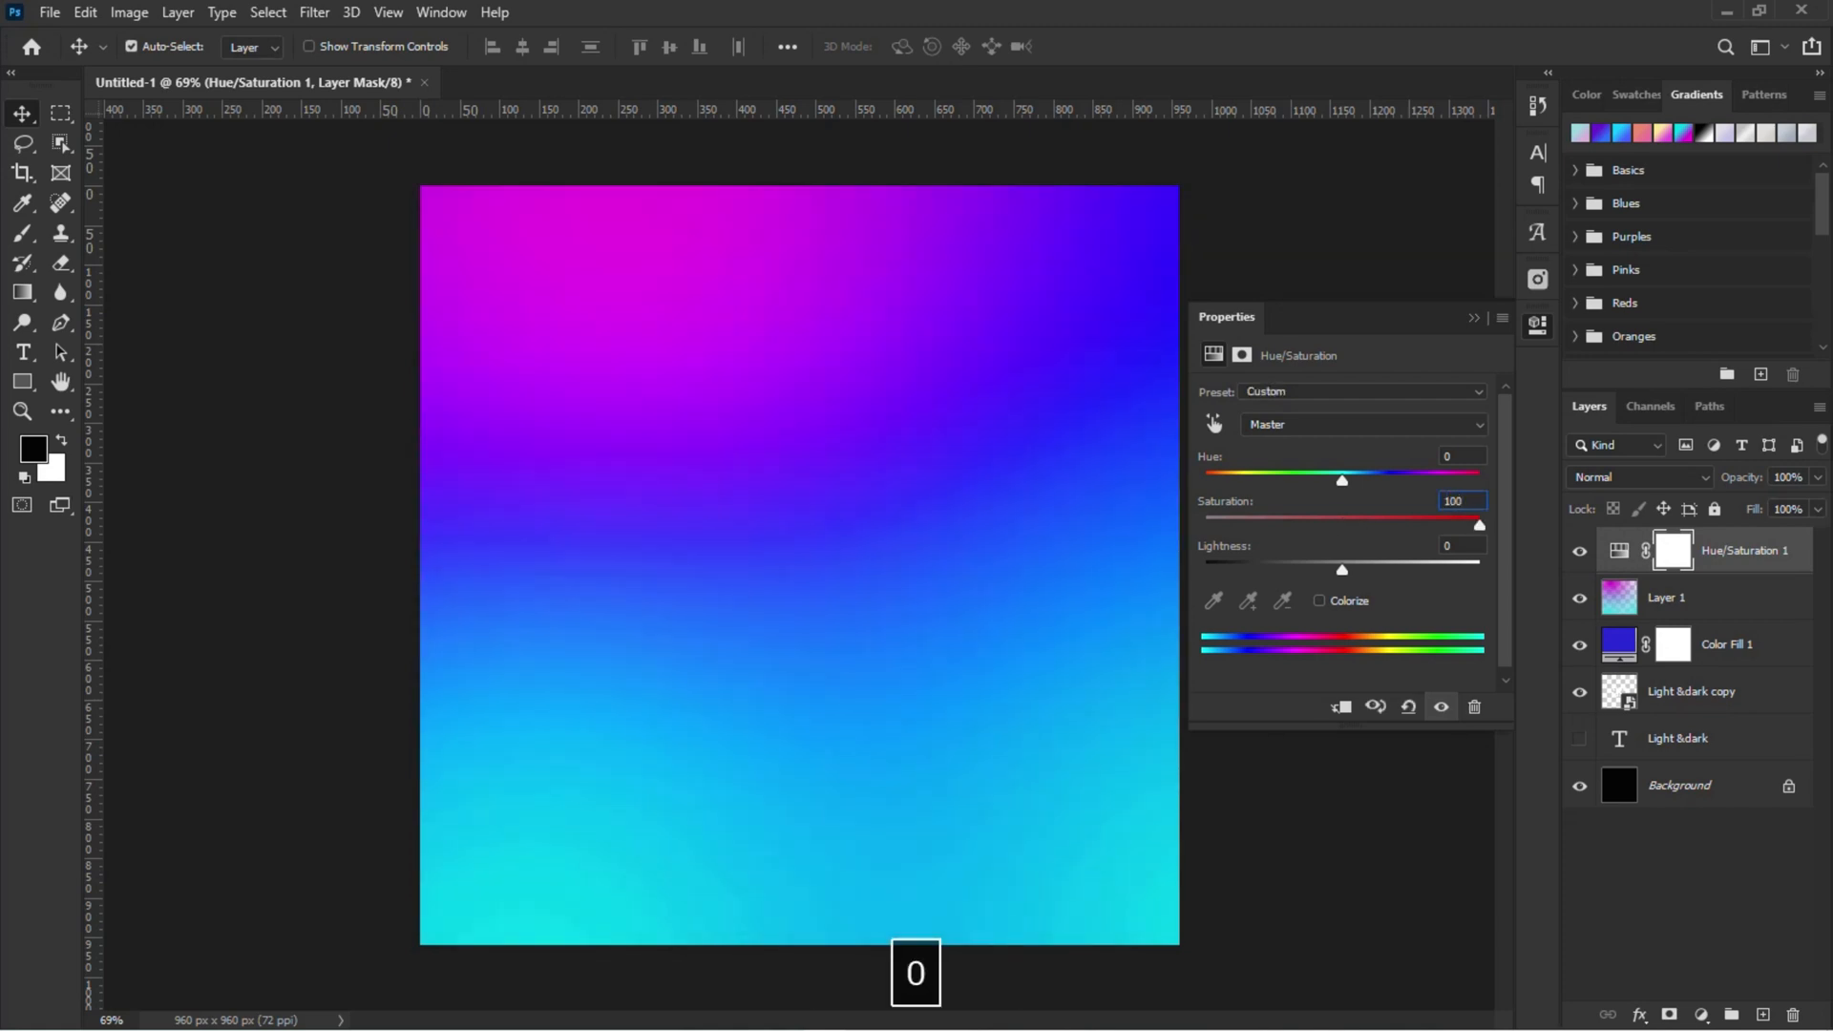
pyautogui.click(1474, 317)
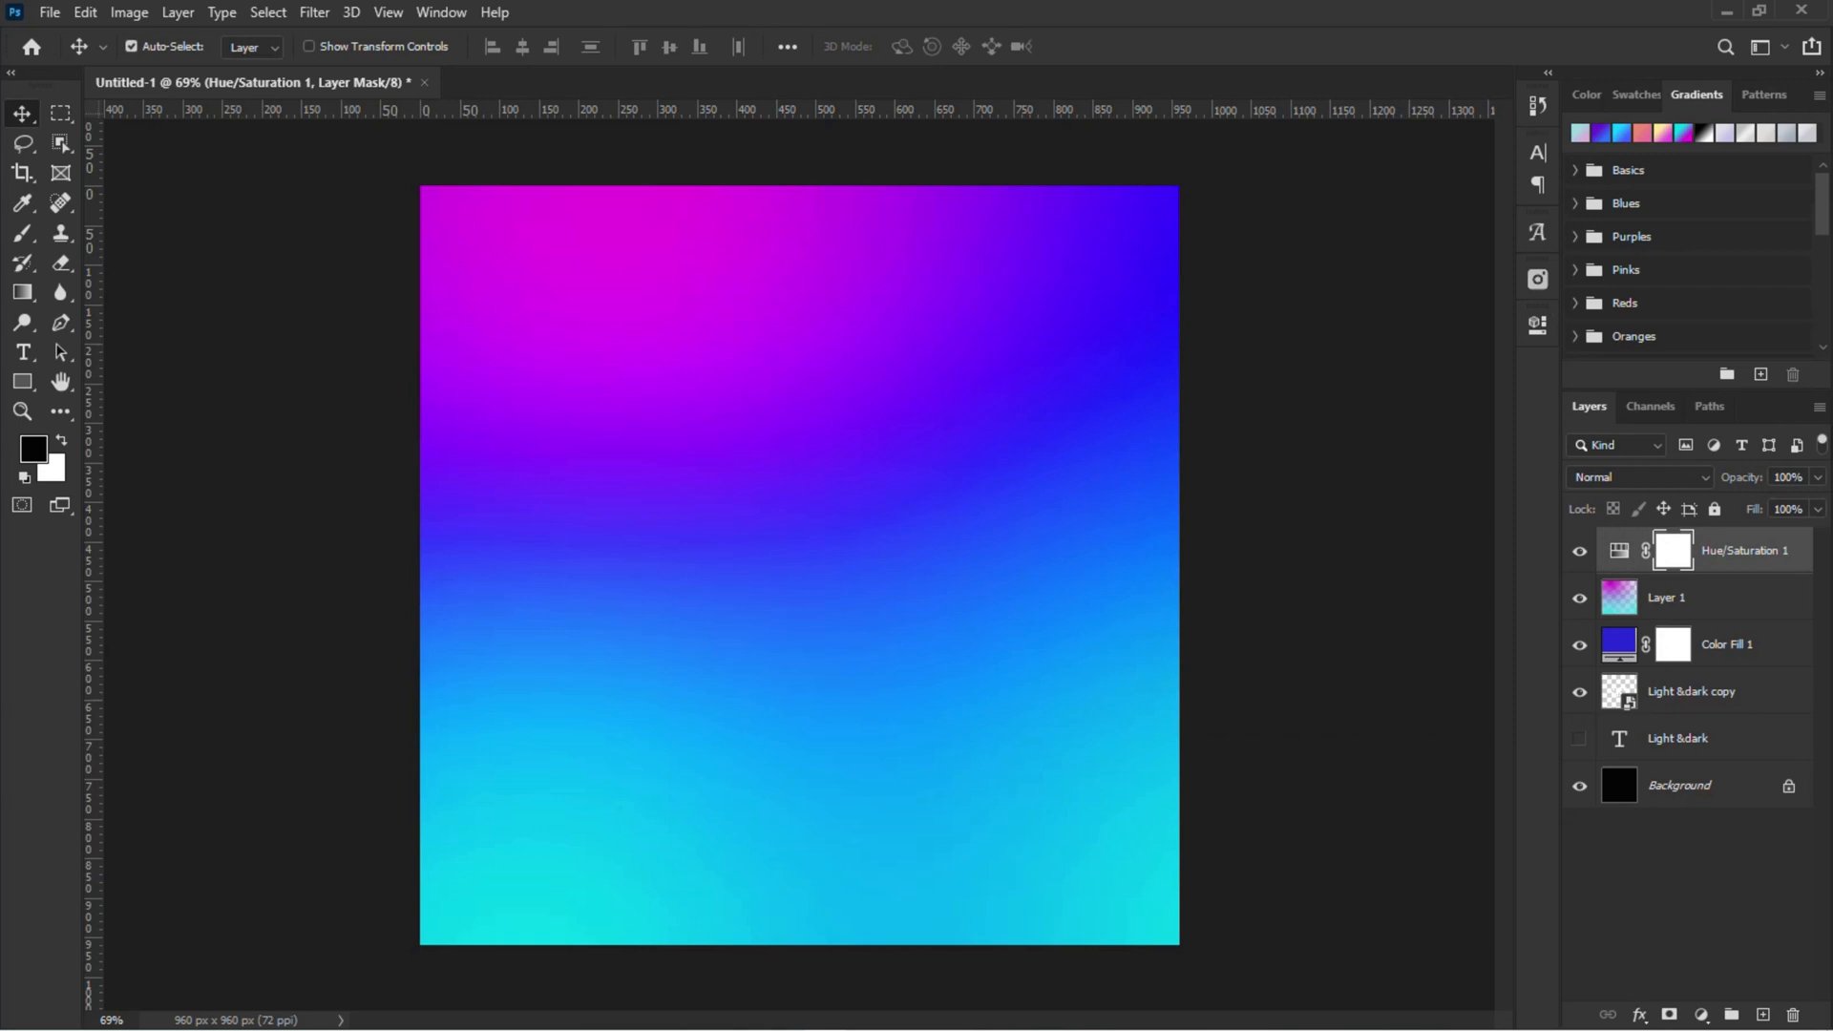
pyautogui.click(1618, 551)
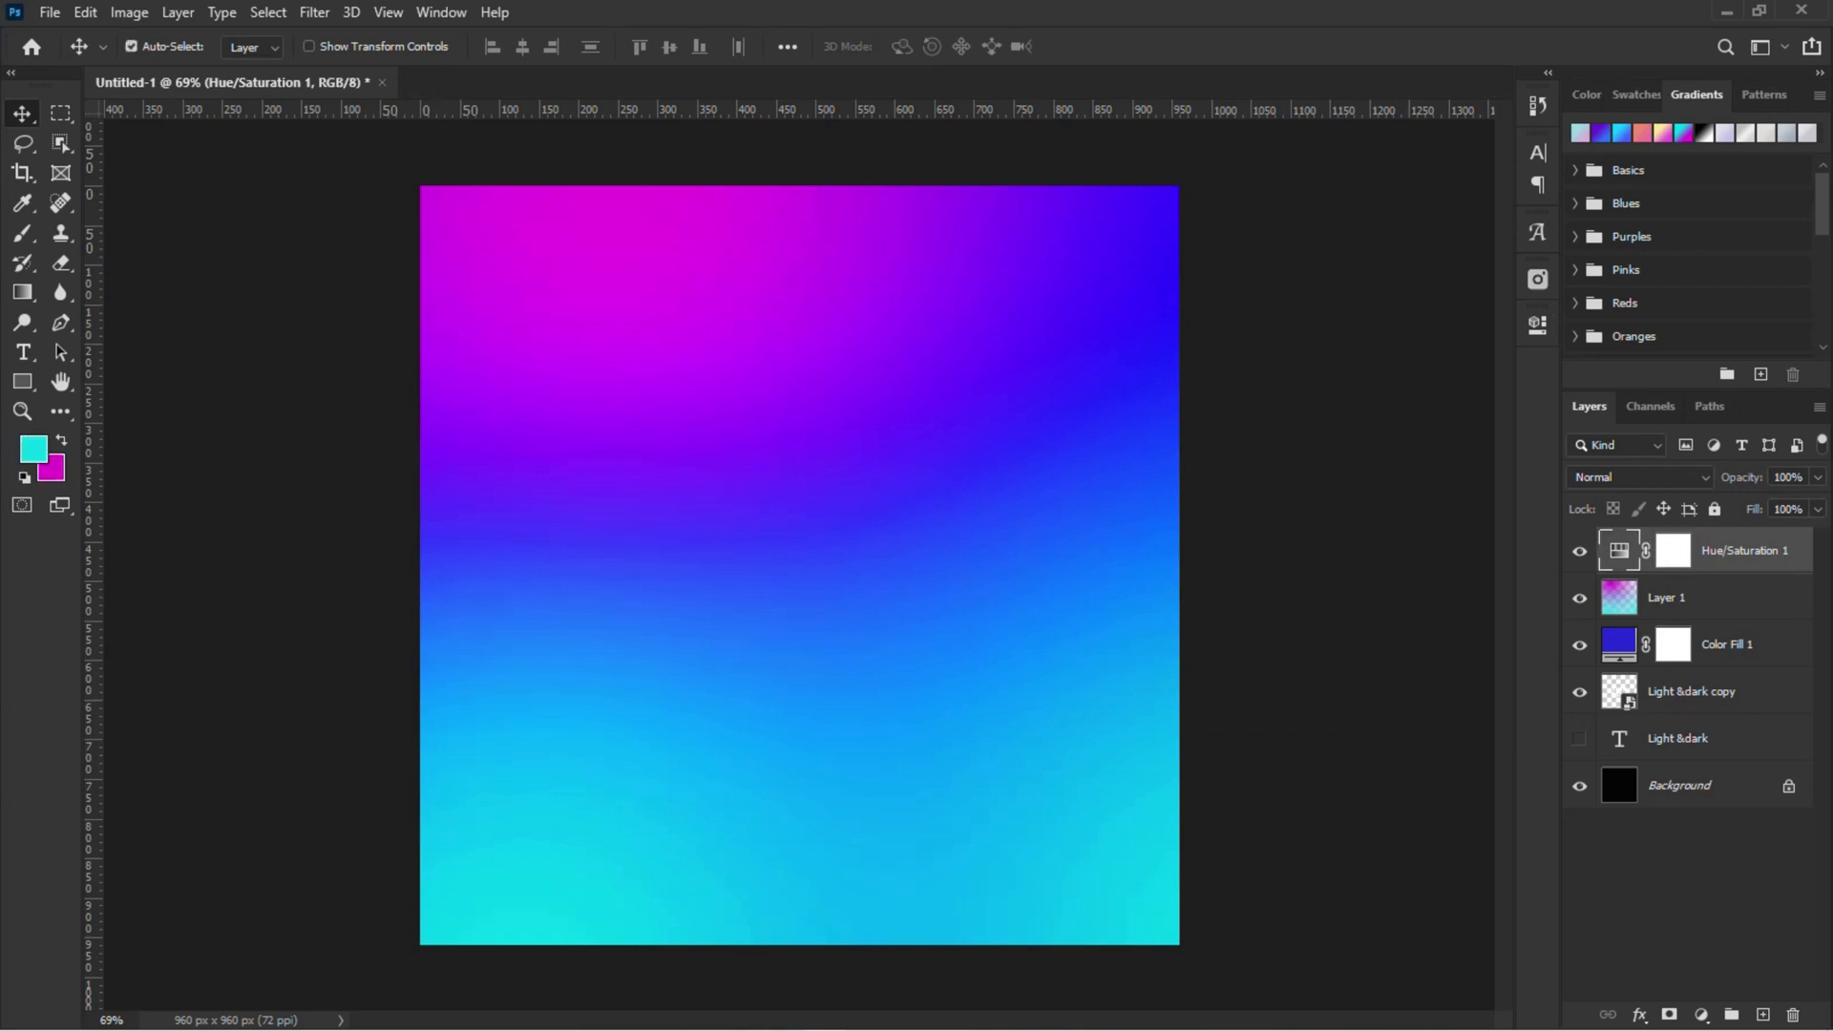
# Convert the Hue/Saturation, painted and blue fill layers into one smart object, clip it to the Light &dark copy layer and shift it down.
pyautogui.keyDown('shift'); pyautogui.click(1743, 644); pyautogui.keyUp('shift')
pyautogui.rightClick(1743, 644)
pyautogui.click(1525, 378)
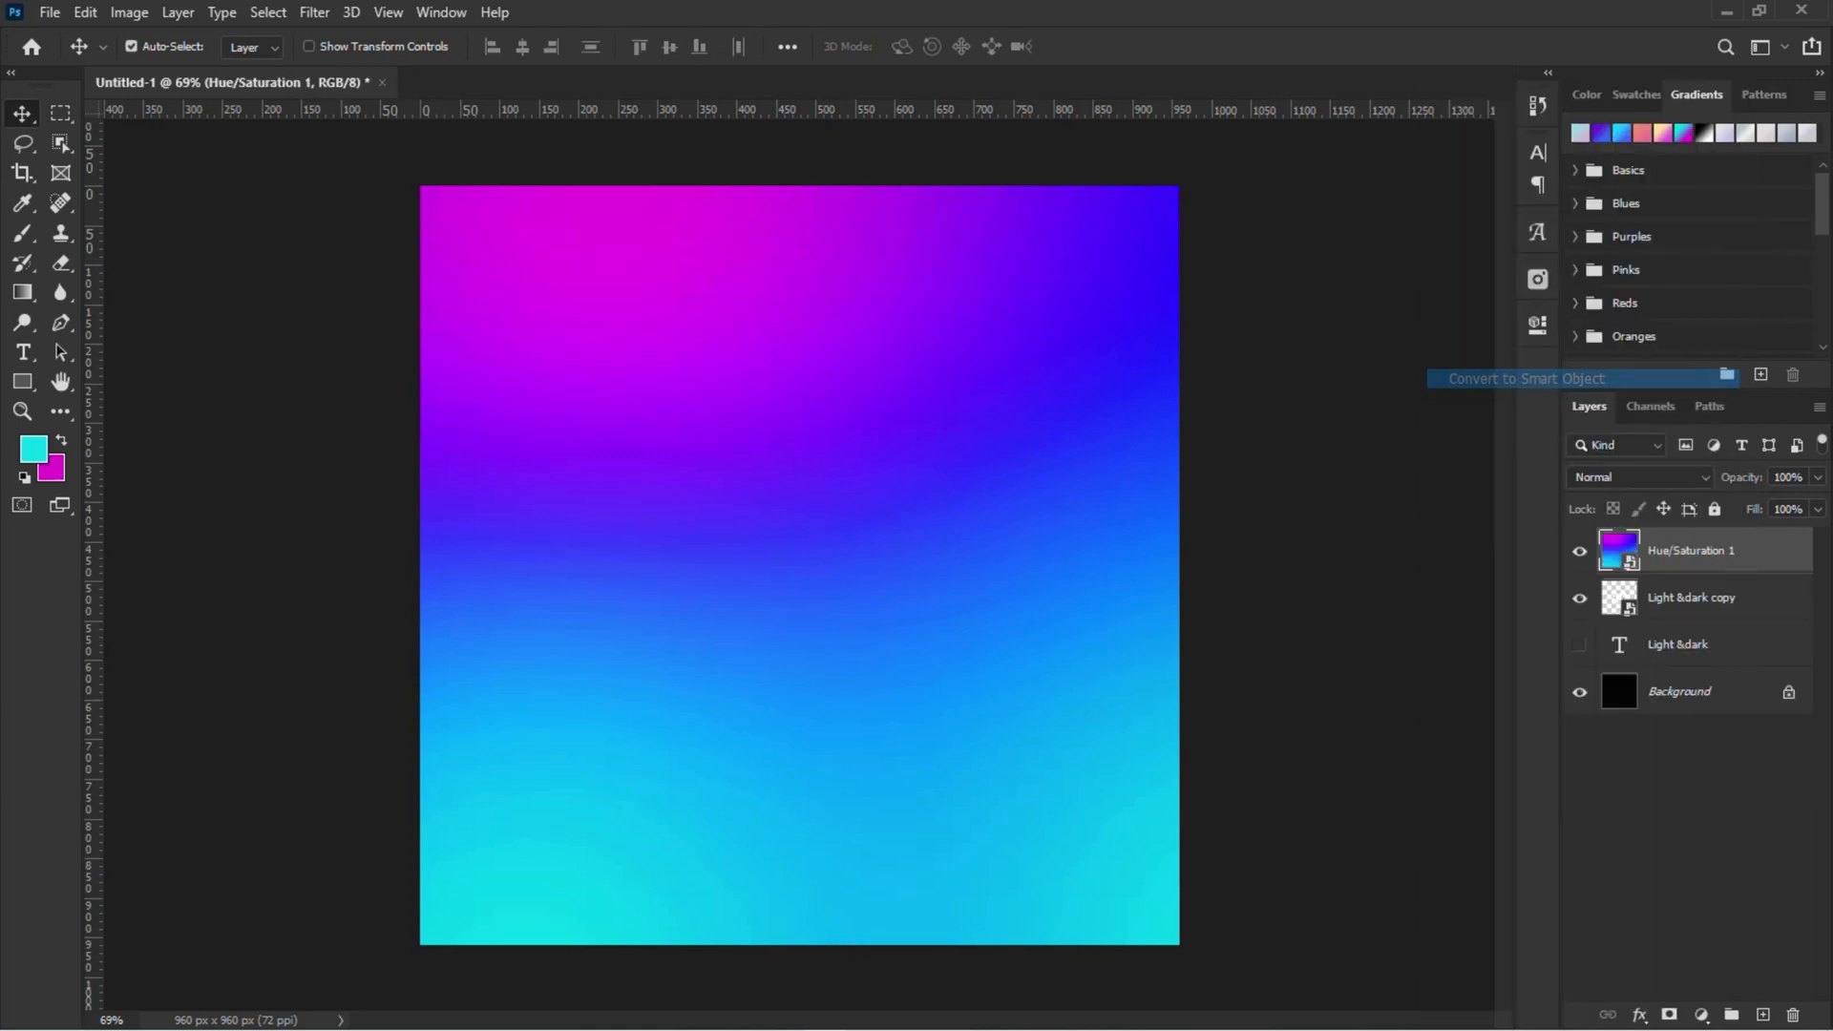
pyautogui.hotkey('ctrl', 'alt', 'g')
pyautogui.moveTo(751, 480); pyautogui.dragTo(759, 587)
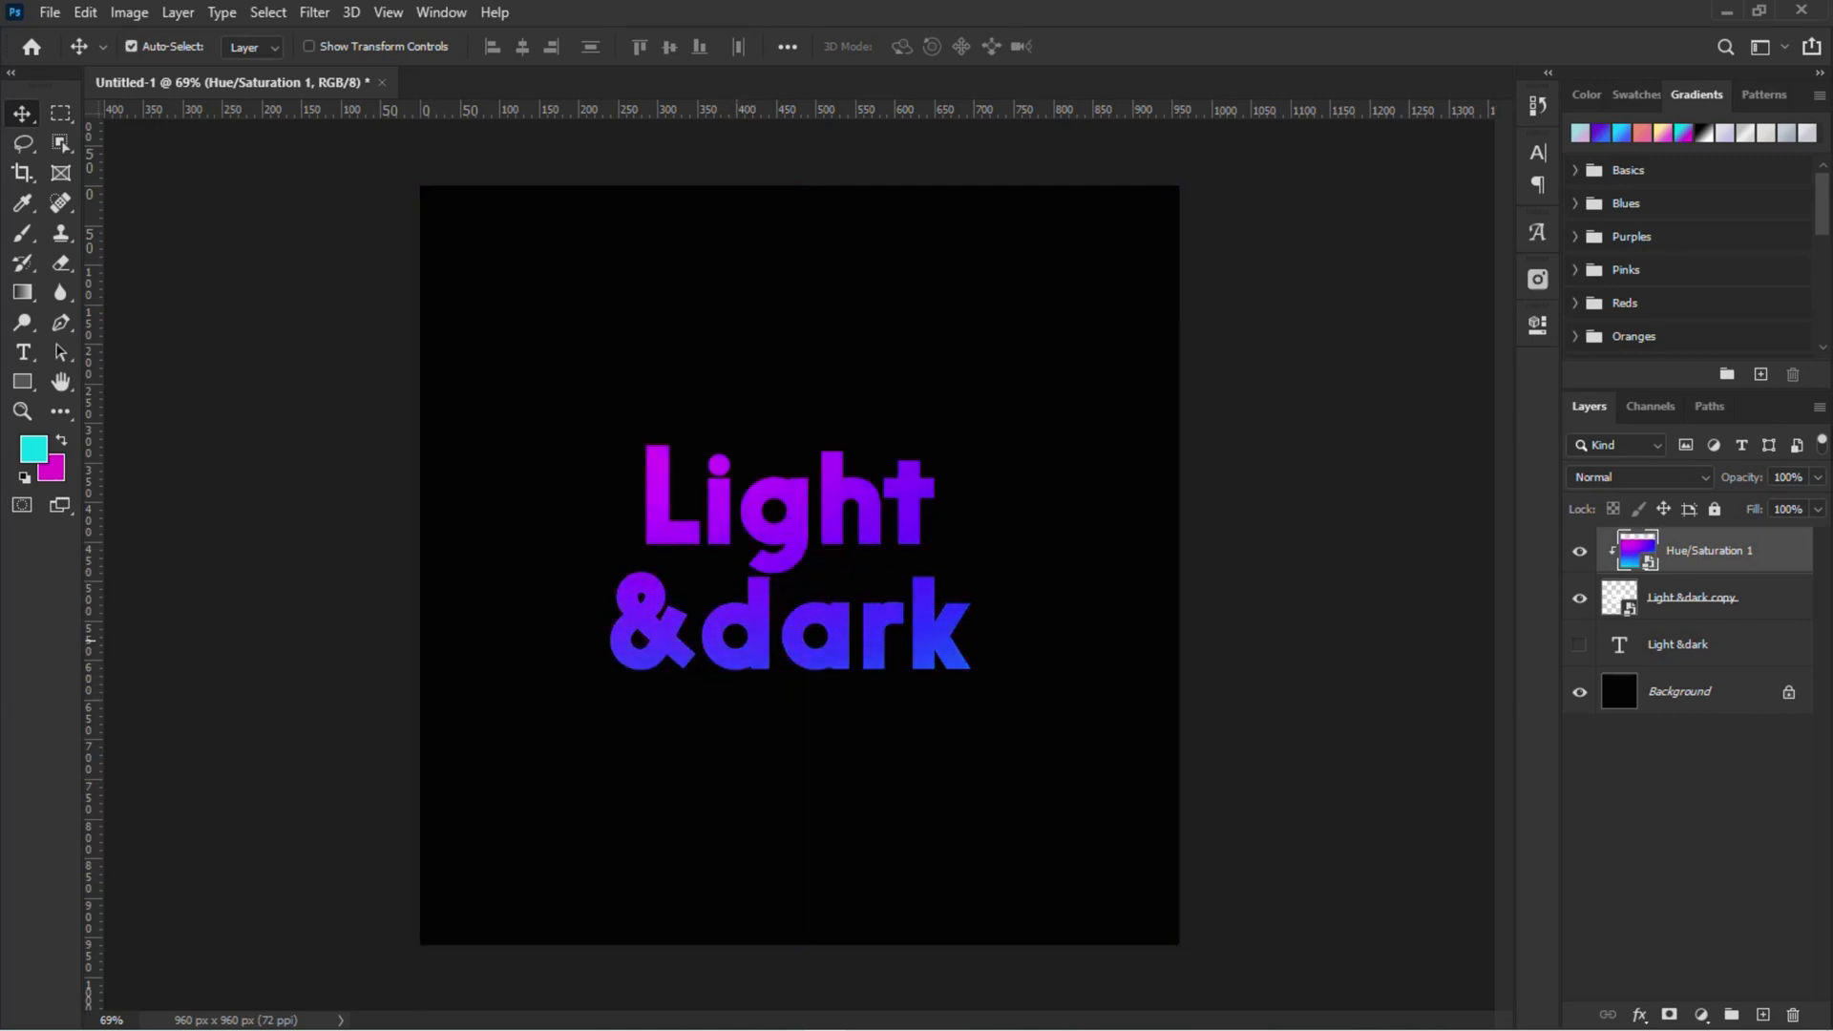
pyautogui.moveTo(793, 511); pyautogui.dragTo(793, 499)
# Show the Timeline and create a video timeline for the document.
pyautogui.click(440, 11)
pyautogui.click(477, 822)
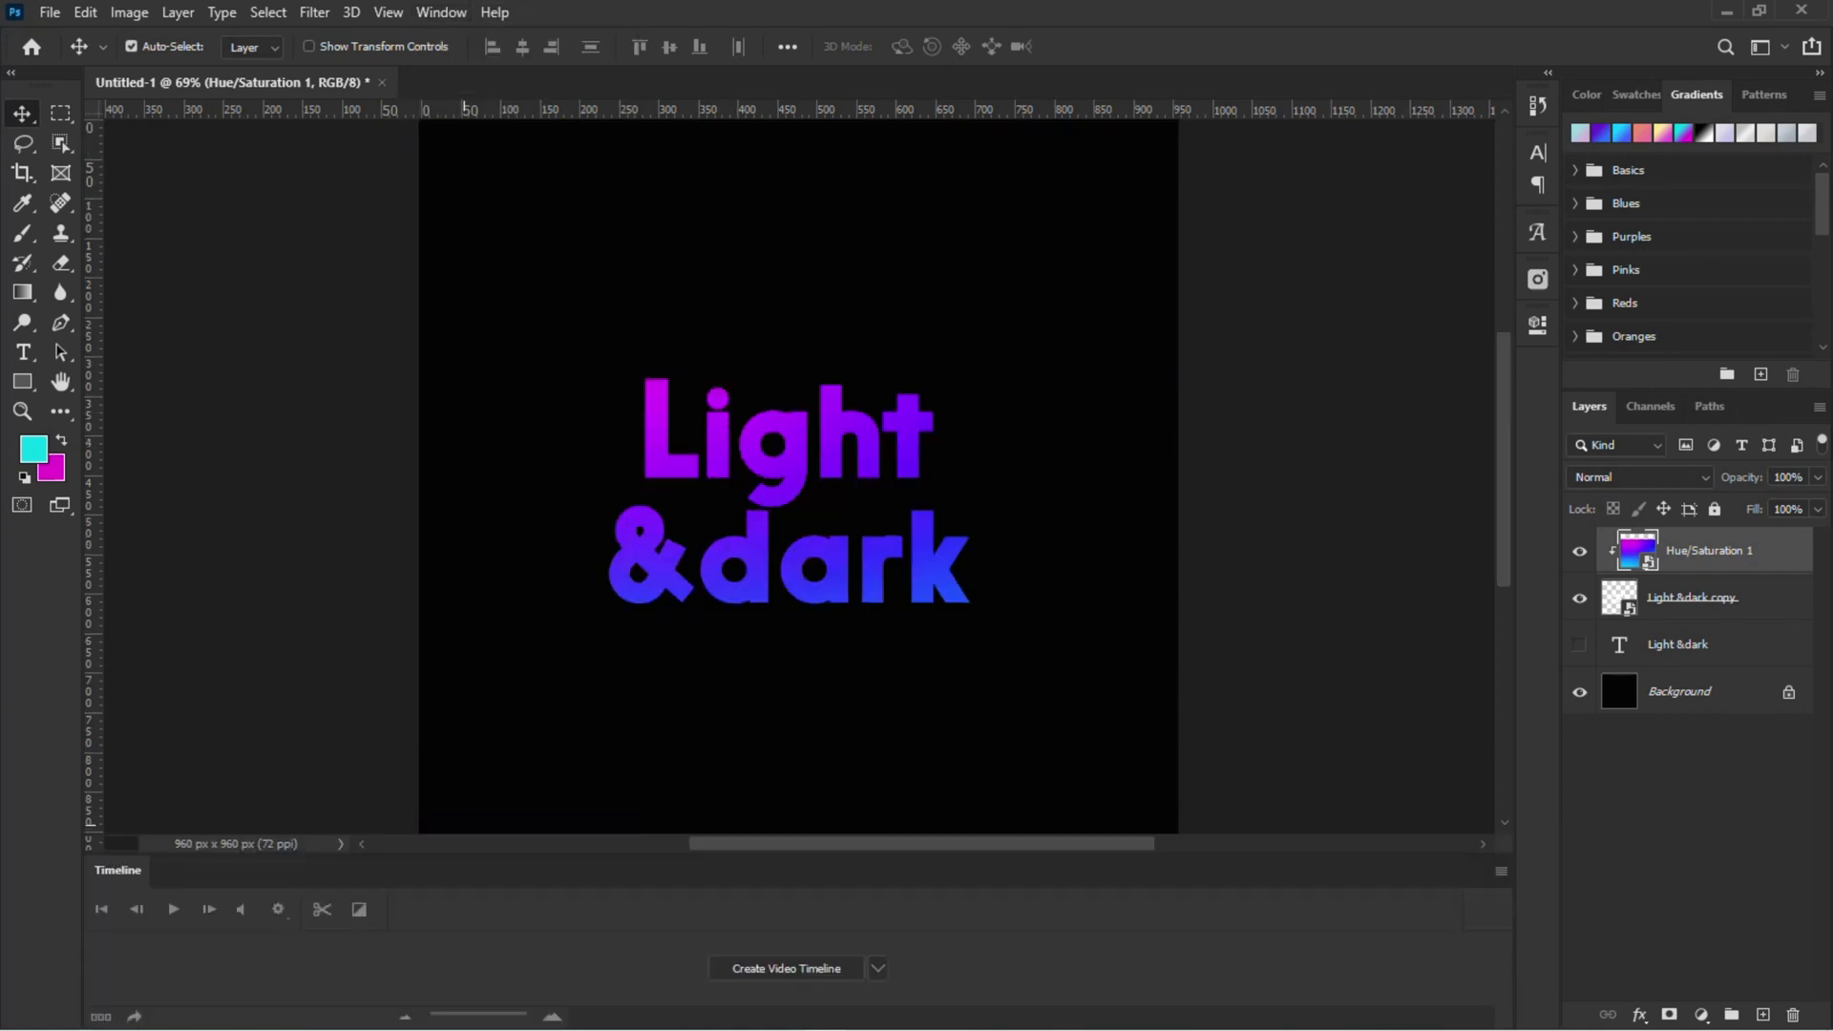
pyautogui.click(786, 968)
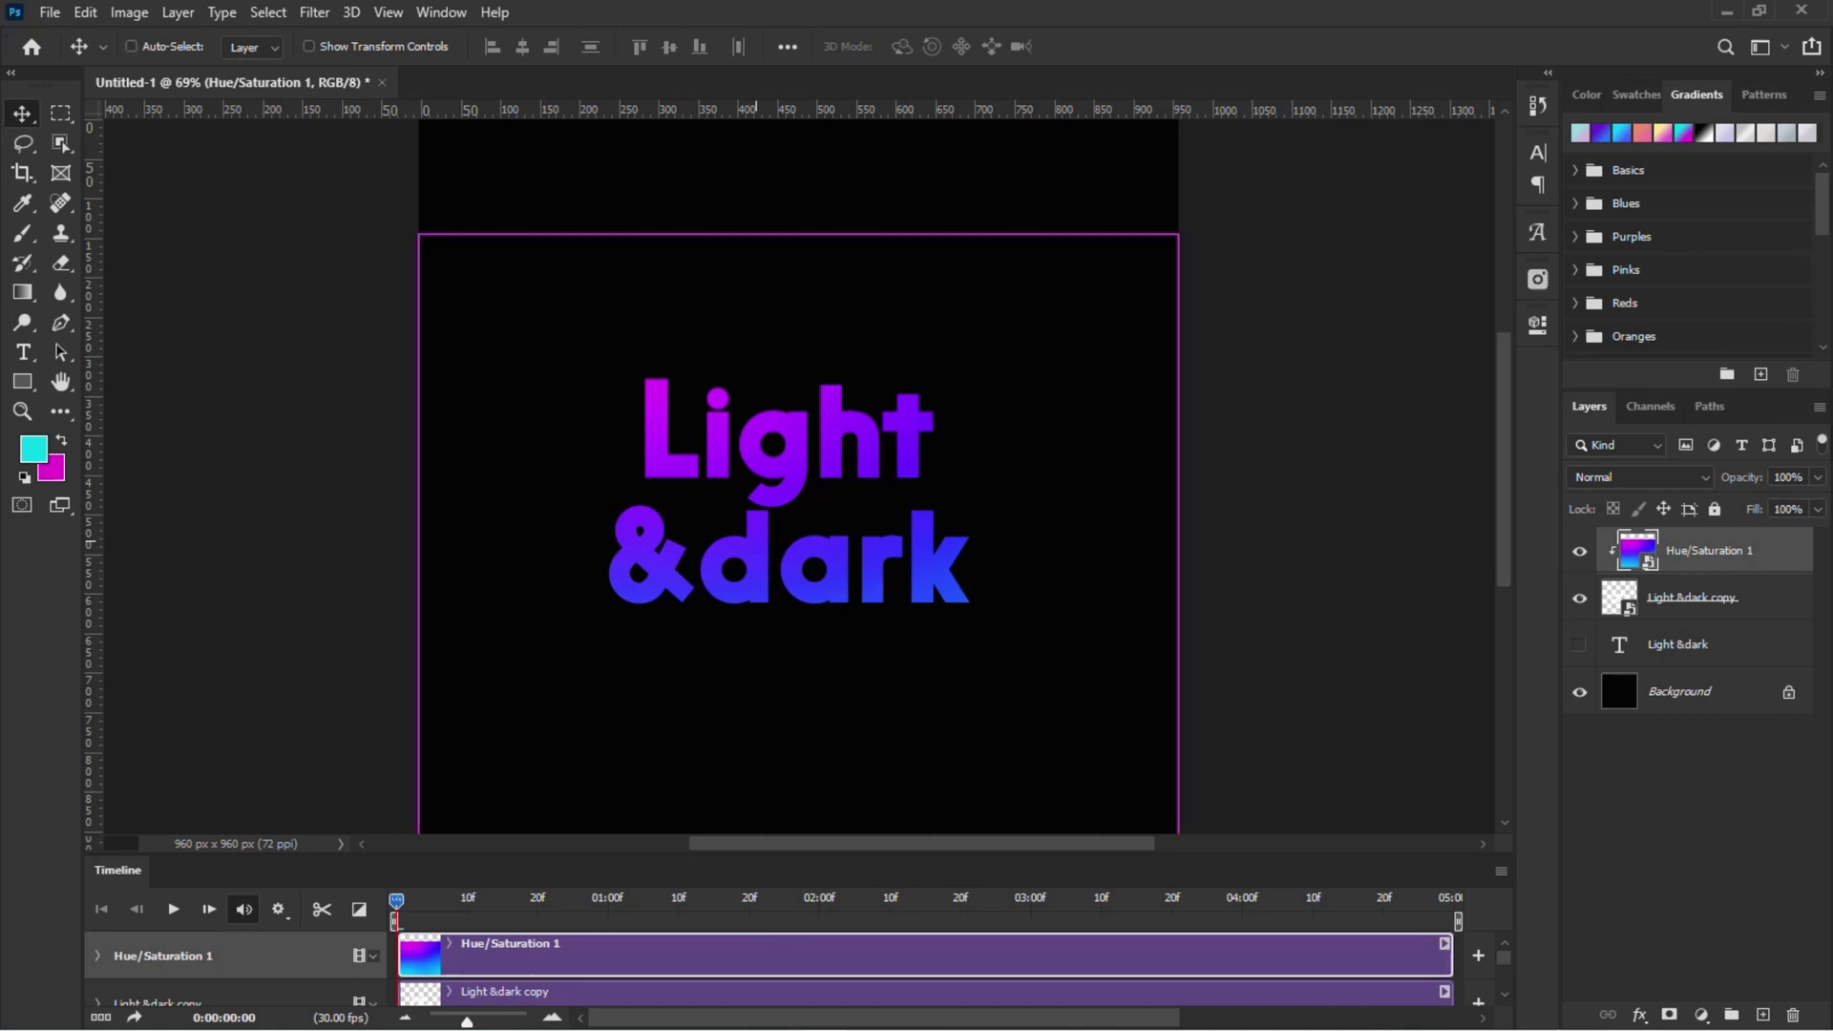
# Scale the clipped gradient smart object to about 55.66% and centre it around the text at about X 468 px, Y 508 px.
pyautogui.hotkey('ctrl', 't')
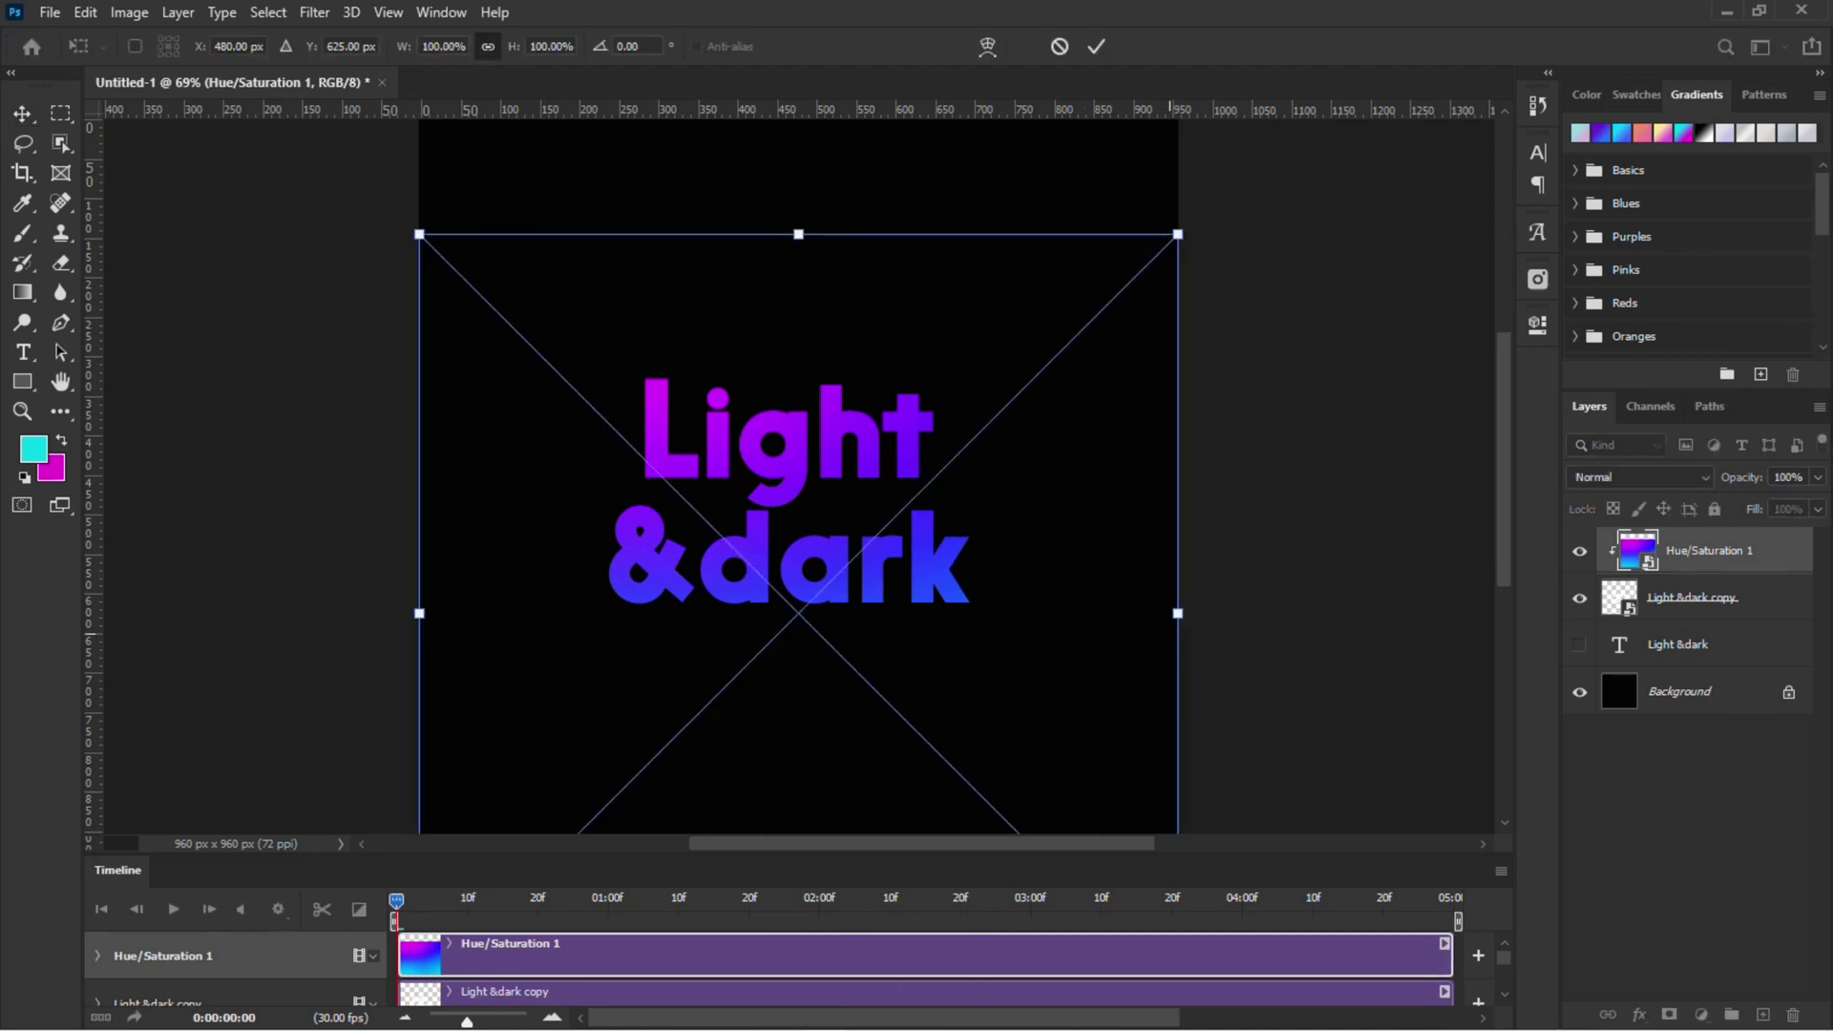
pyautogui.moveTo(1178, 613); pyautogui.dragTo(938, 612)
pyautogui.moveTo(726, 609); pyautogui.dragTo(802, 535)
pyautogui.moveTo(1013, 799); pyautogui.dragTo(917, 700)
pyautogui.moveTo(821, 557); pyautogui.dragTo(925, 540)
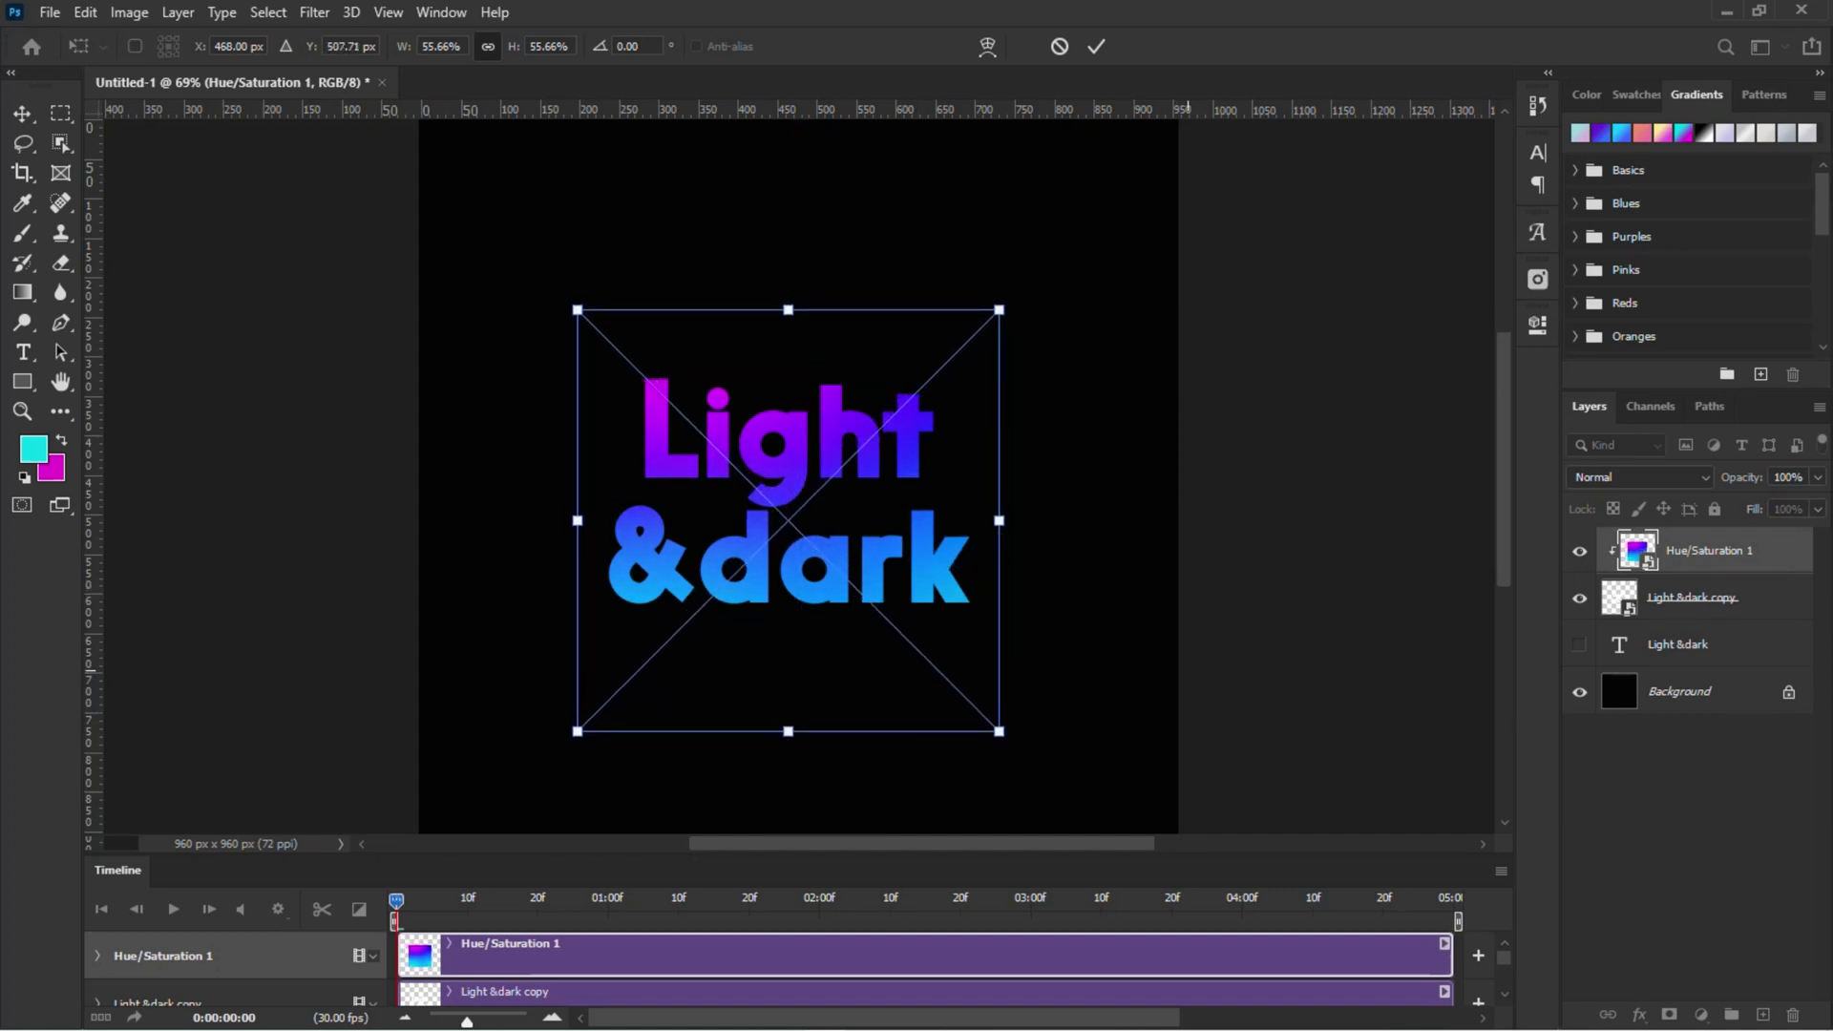
pyautogui.press('Return')
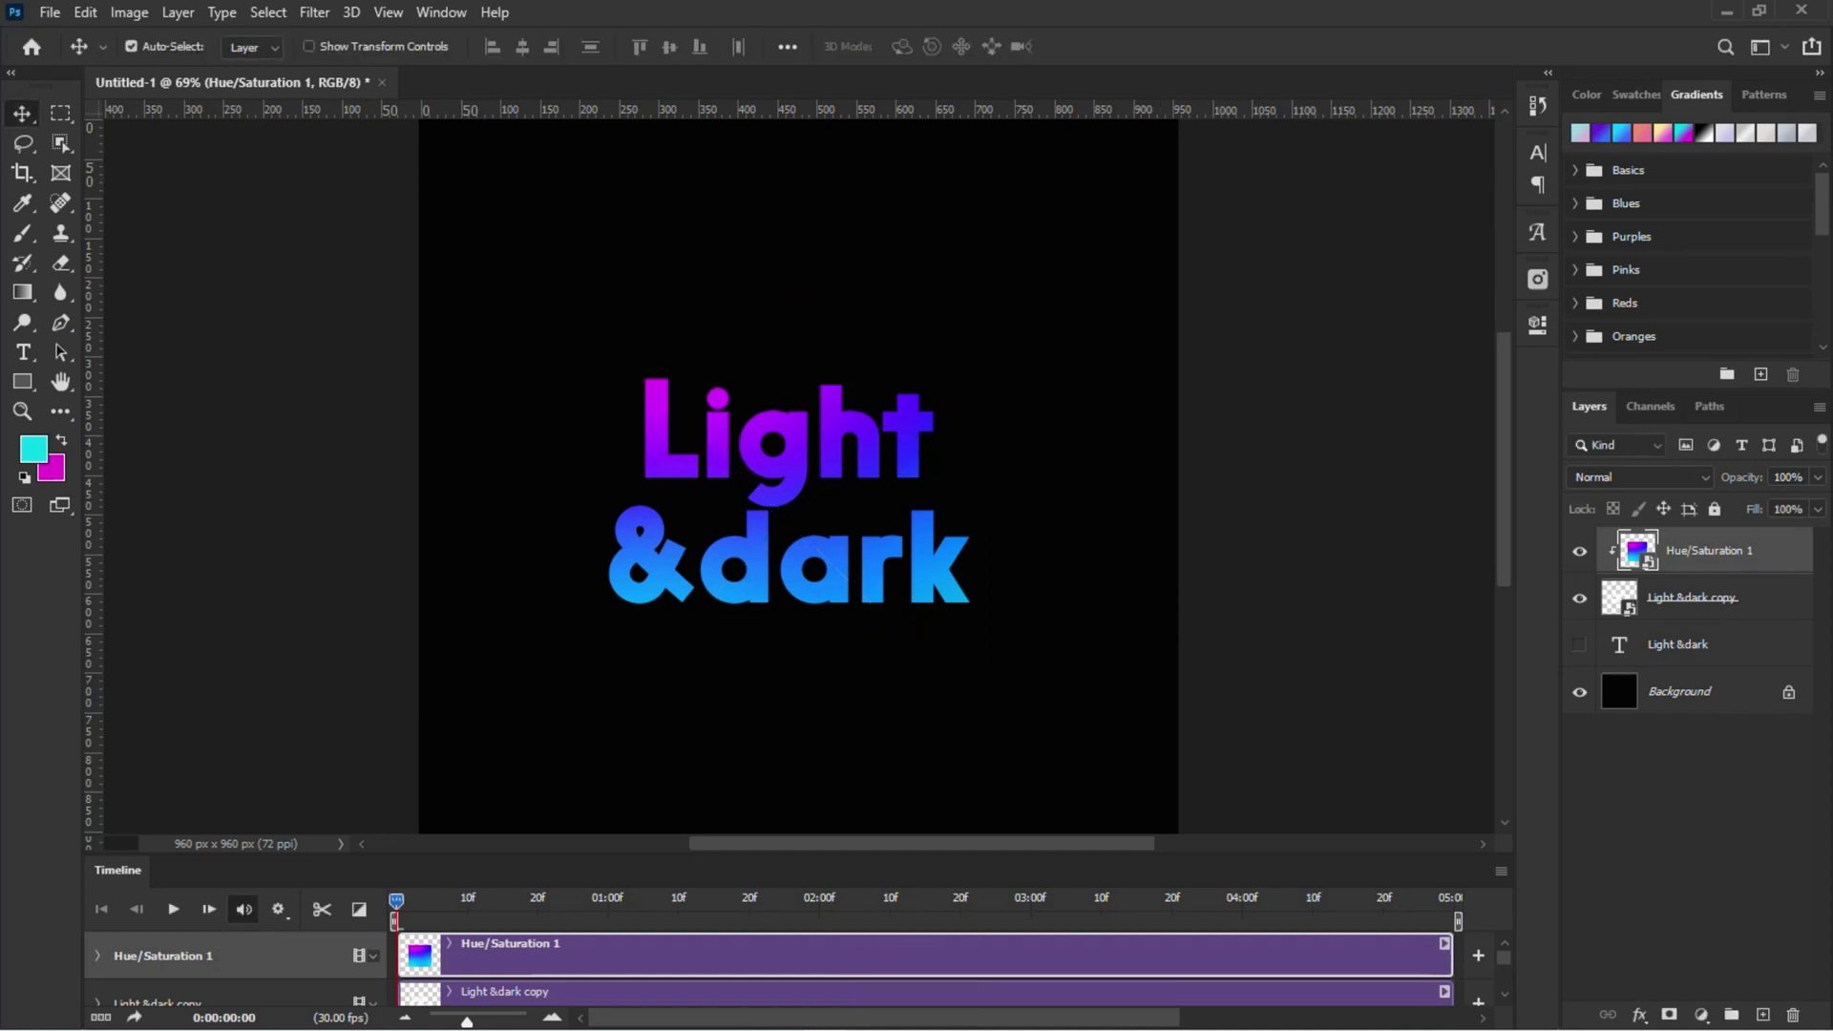
# Enable Transform keyframing for the gradient clip with a first keyframe at 0:00:00:00.
pyautogui.click(97, 956)
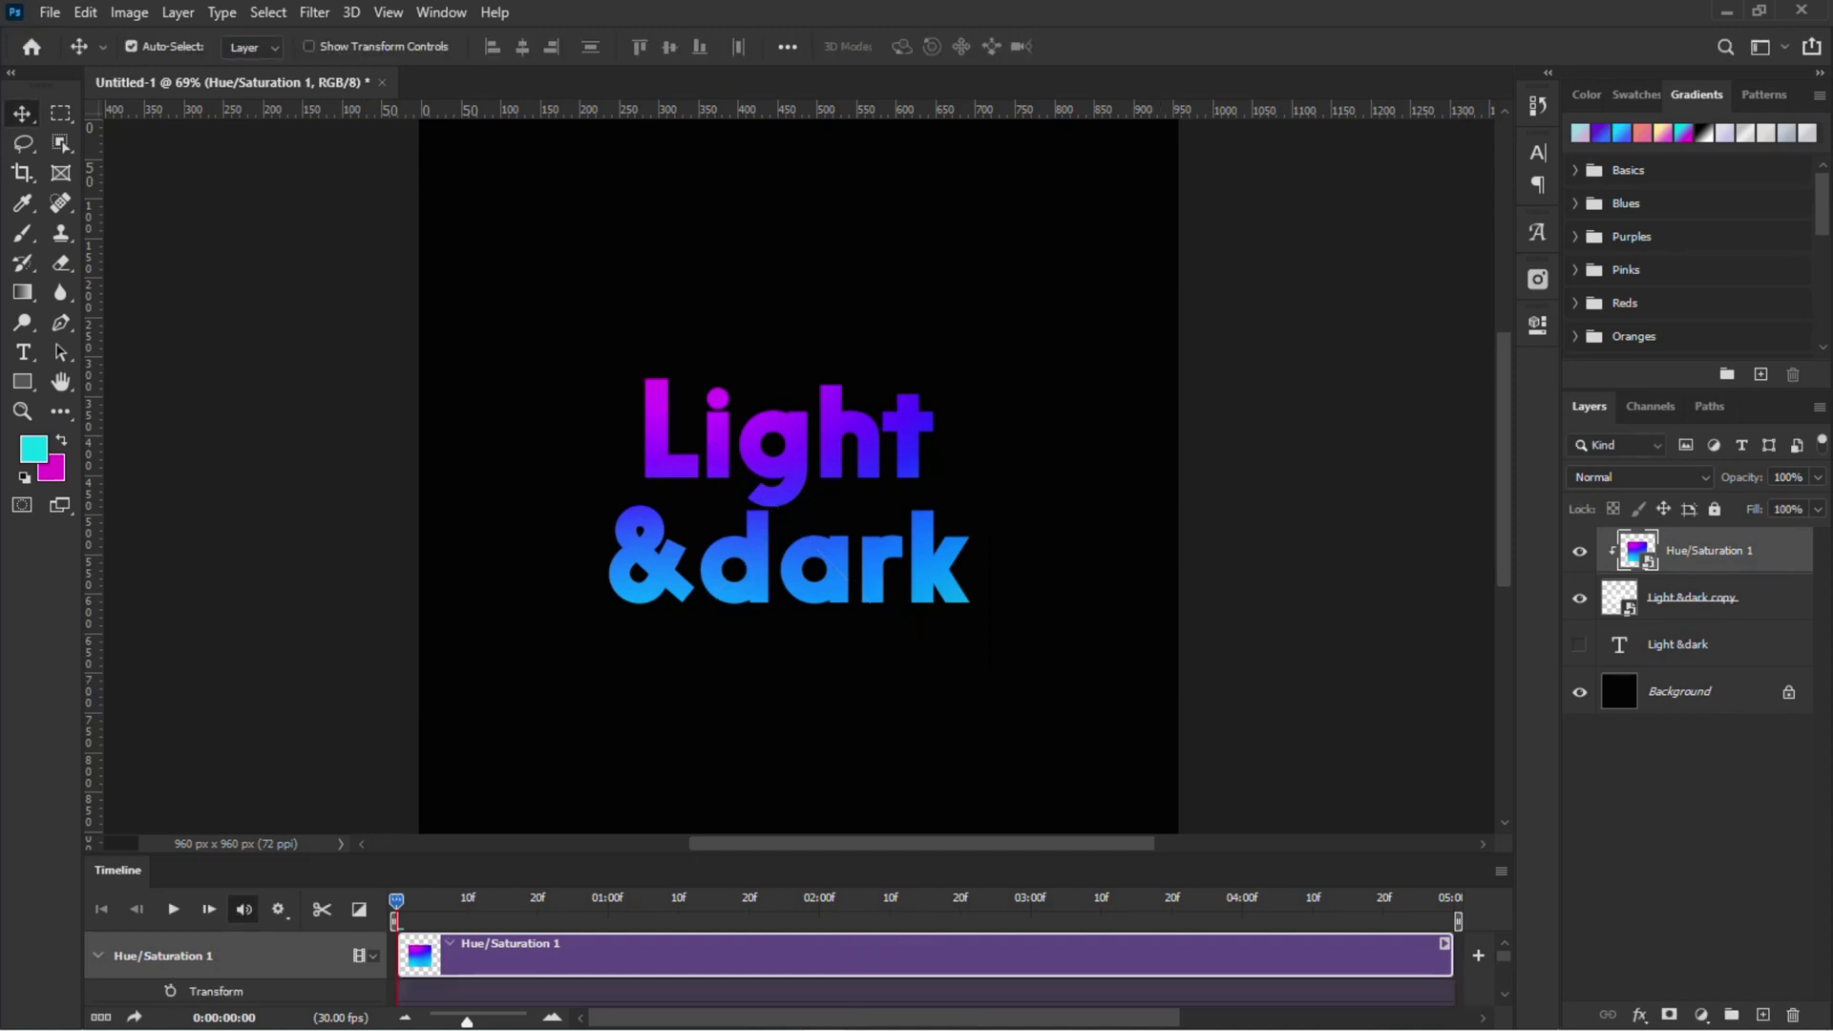
pyautogui.scroll(-1, 798, 476)
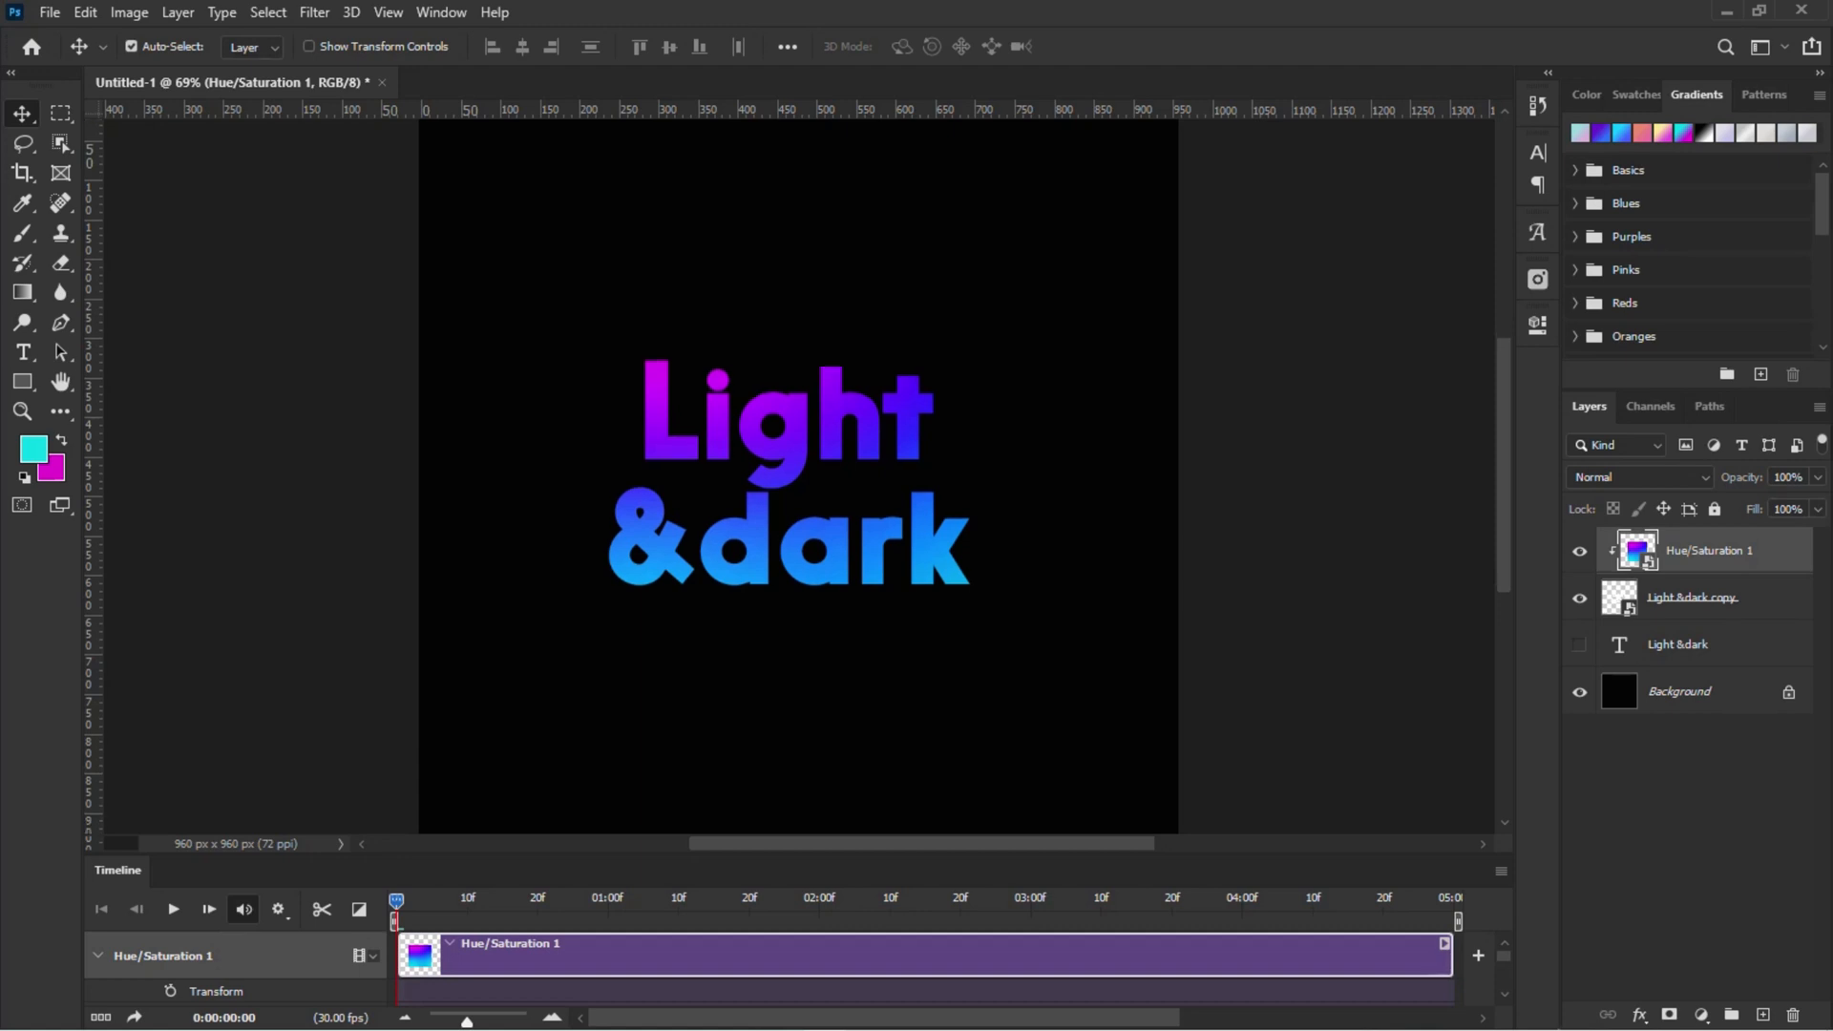
pyautogui.click(170, 991)
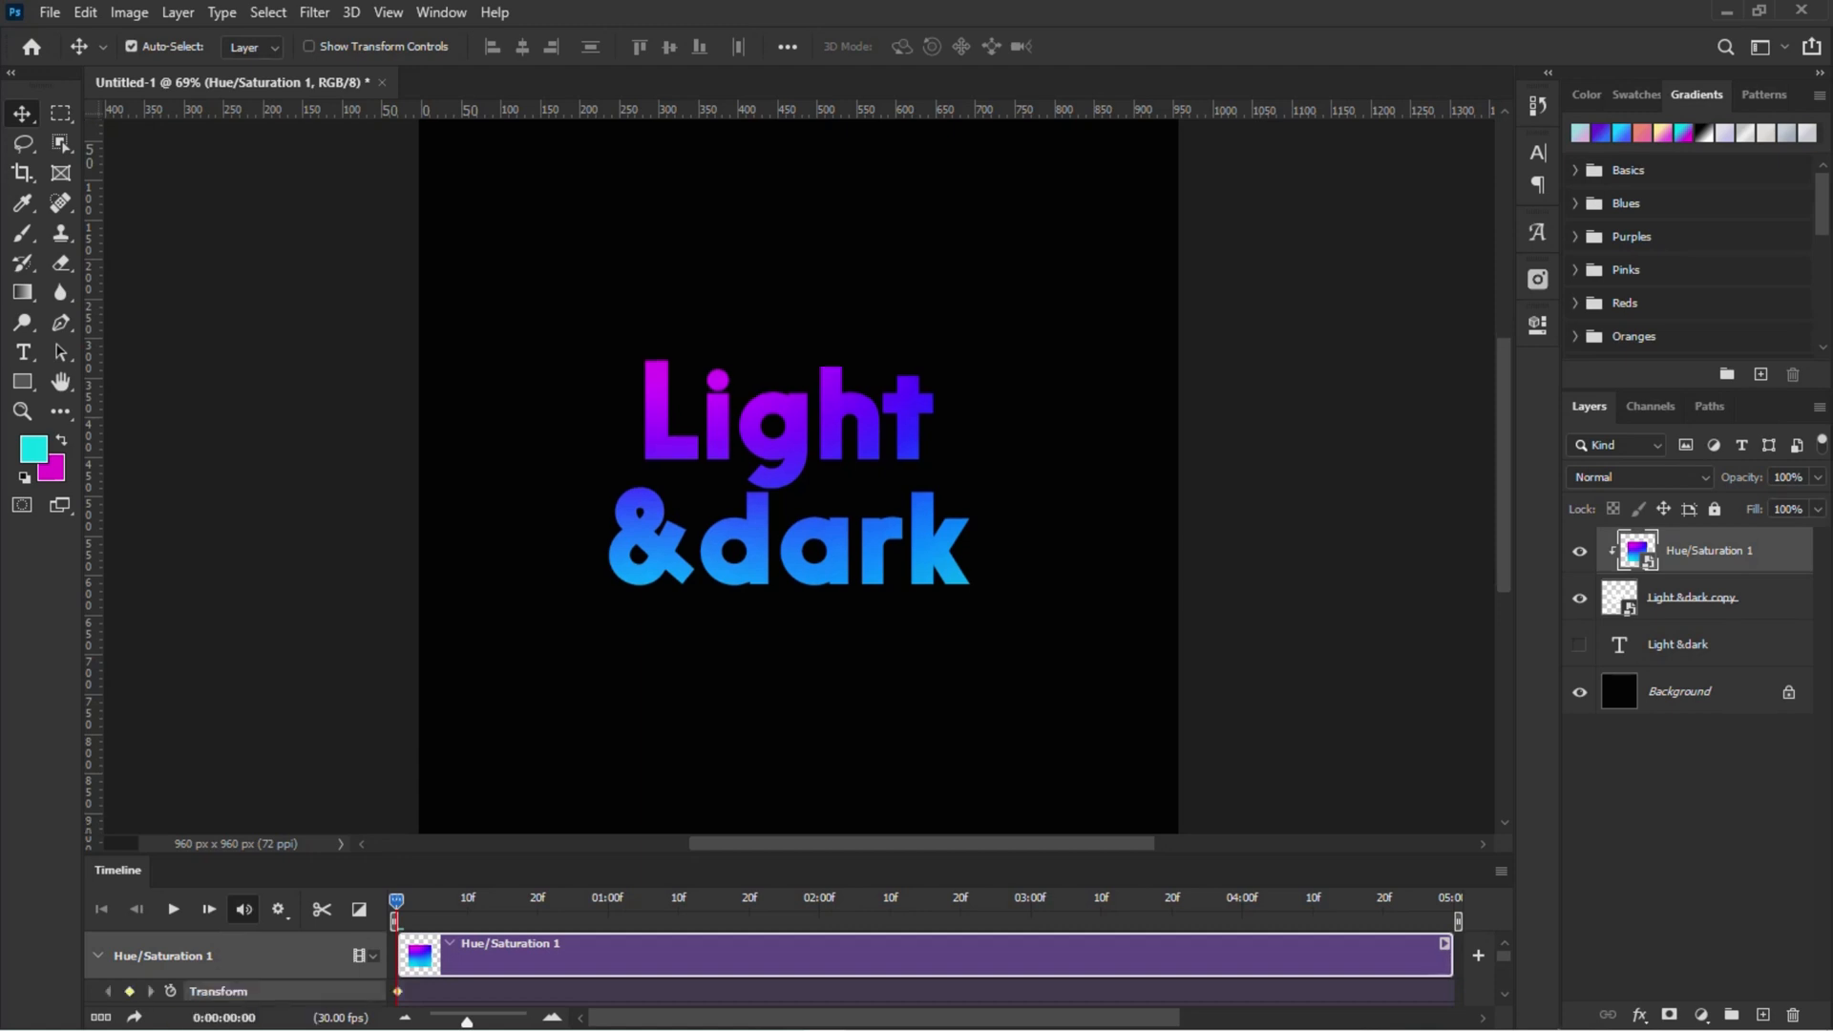
# At 0:00:00:20, rotate the gradient smart object to about -47° to record a second Transform keyframe.
pyautogui.press('space')
pyautogui.hotkey('ctrl', 't')
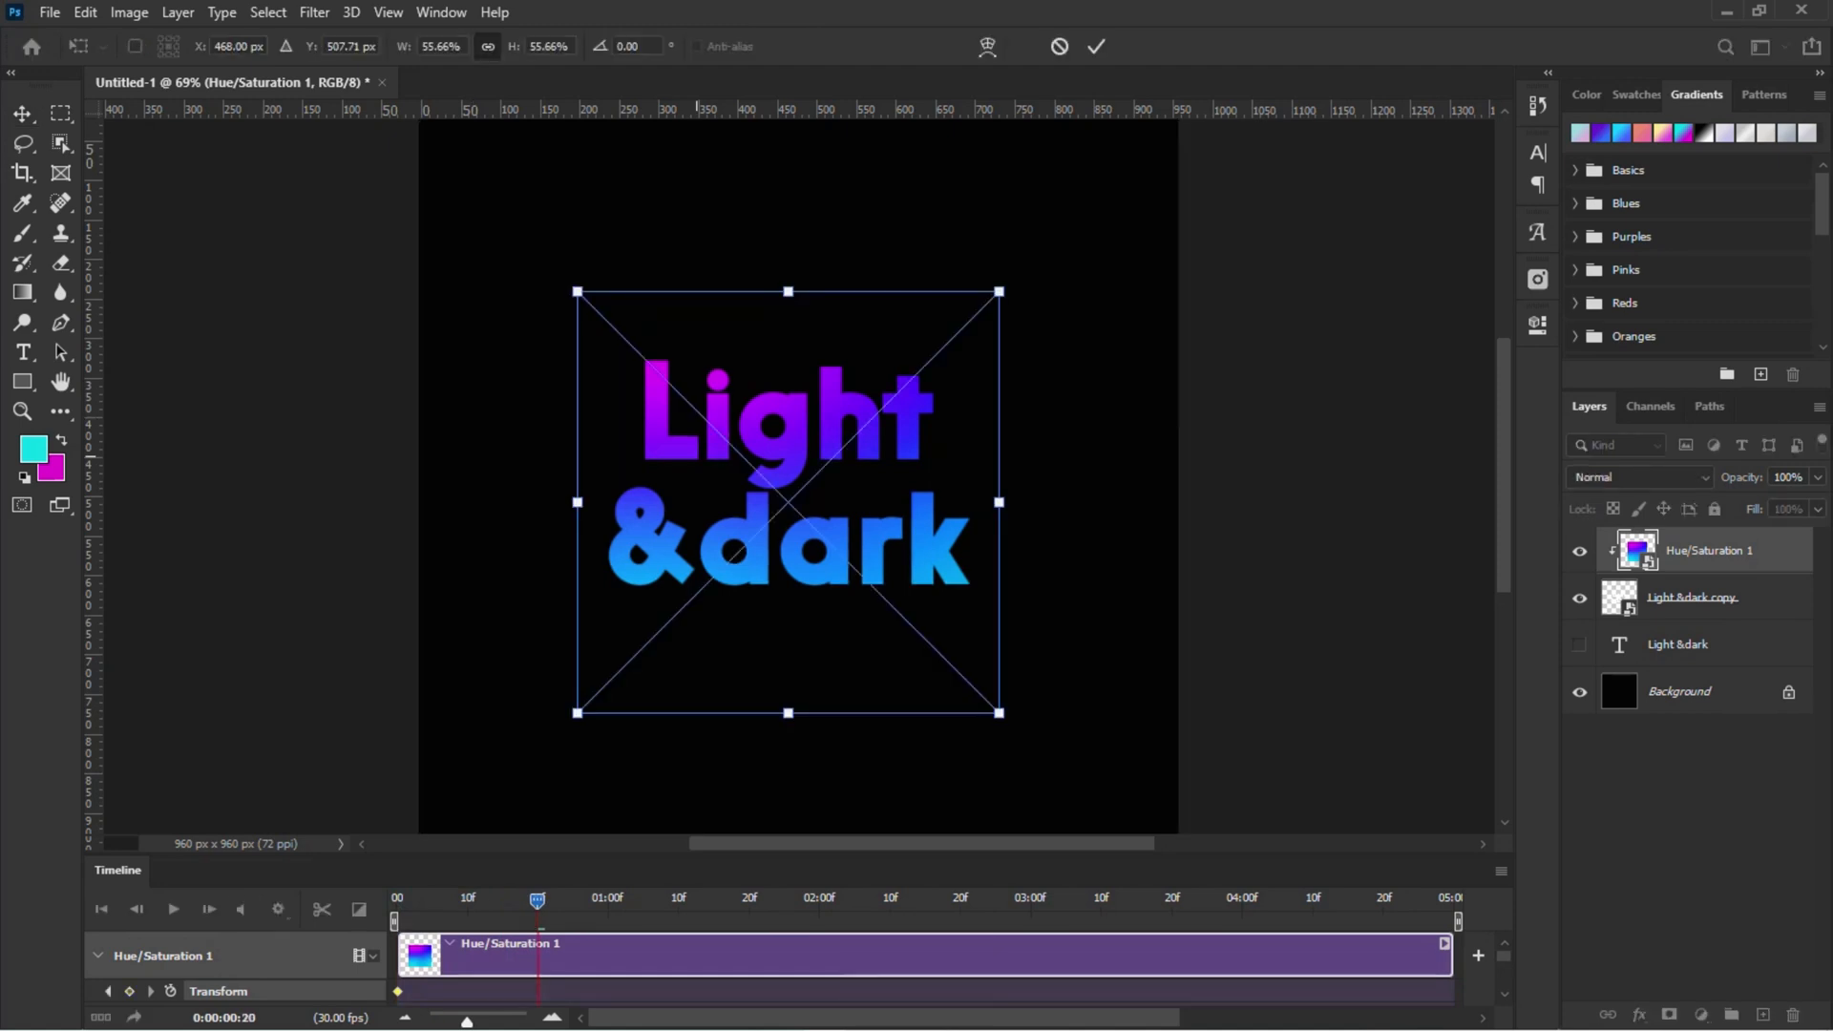
pyautogui.moveTo(1014, 277); pyautogui.dragTo(890, 85)
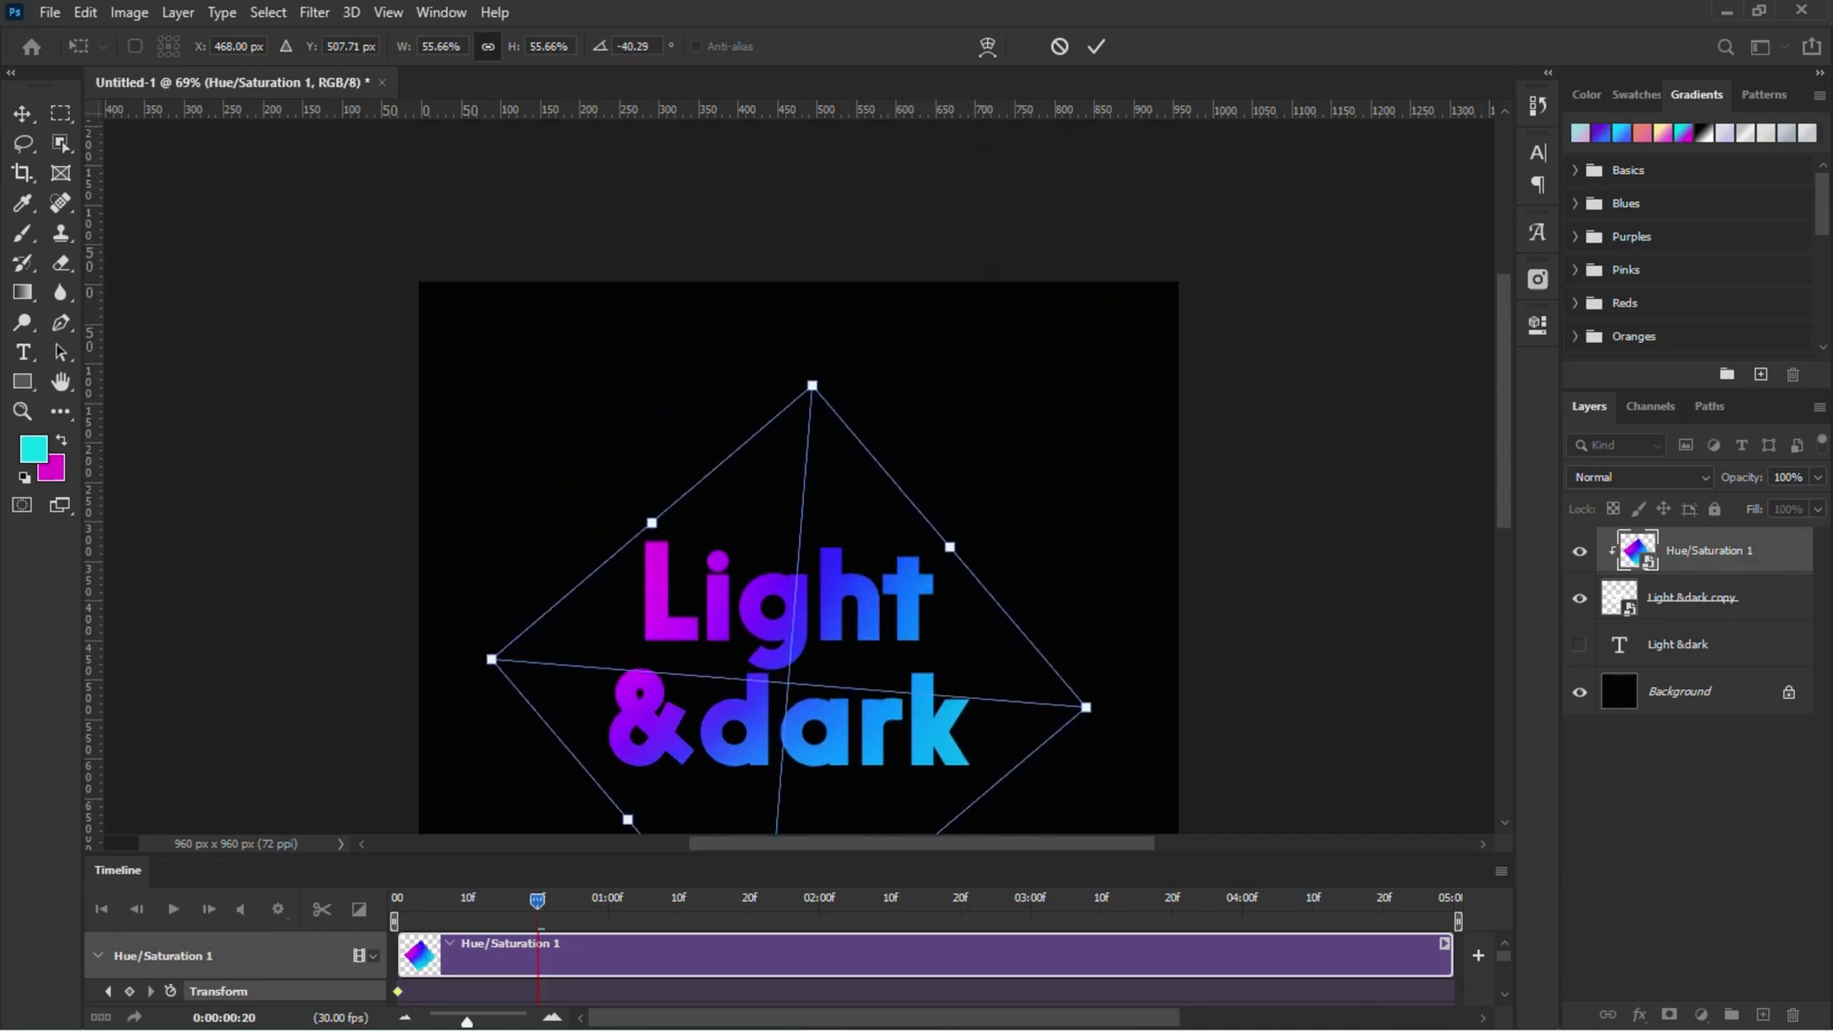
pyautogui.scroll(-5, 798, 478)
pyautogui.moveTo(870, 144); pyautogui.dragTo(845, 148)
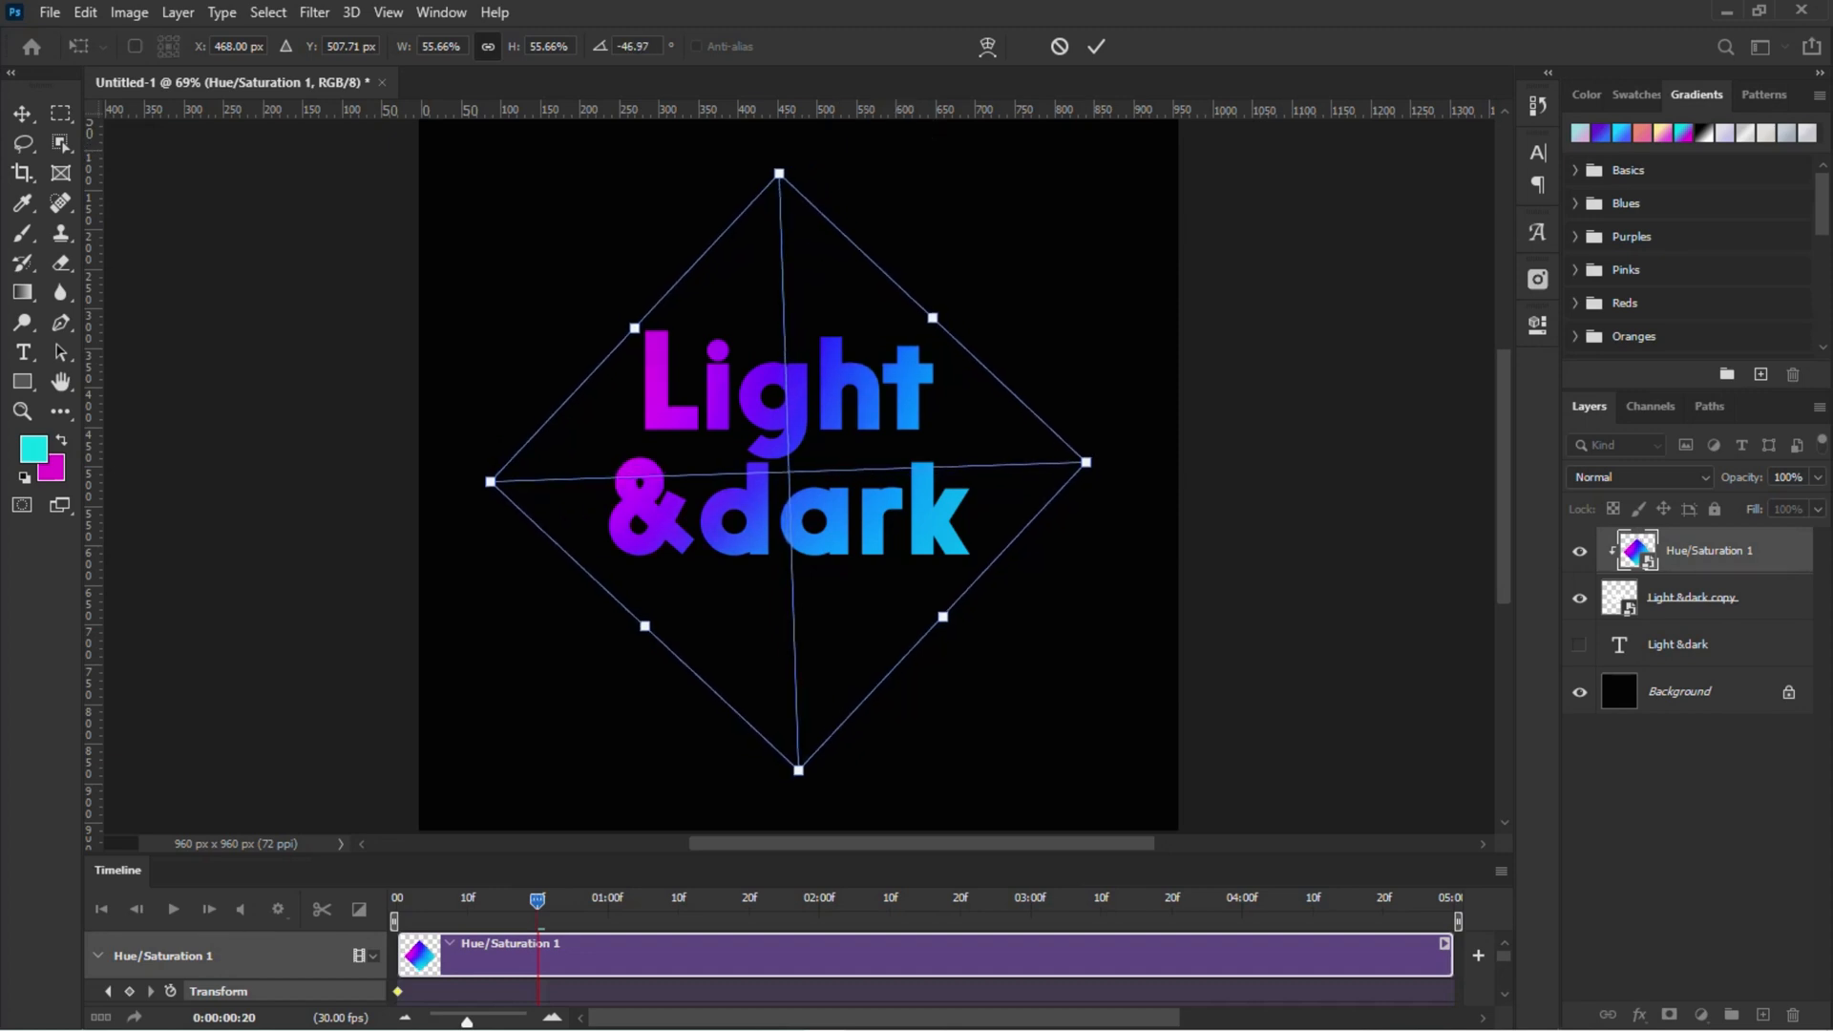
pyautogui.press('Return')
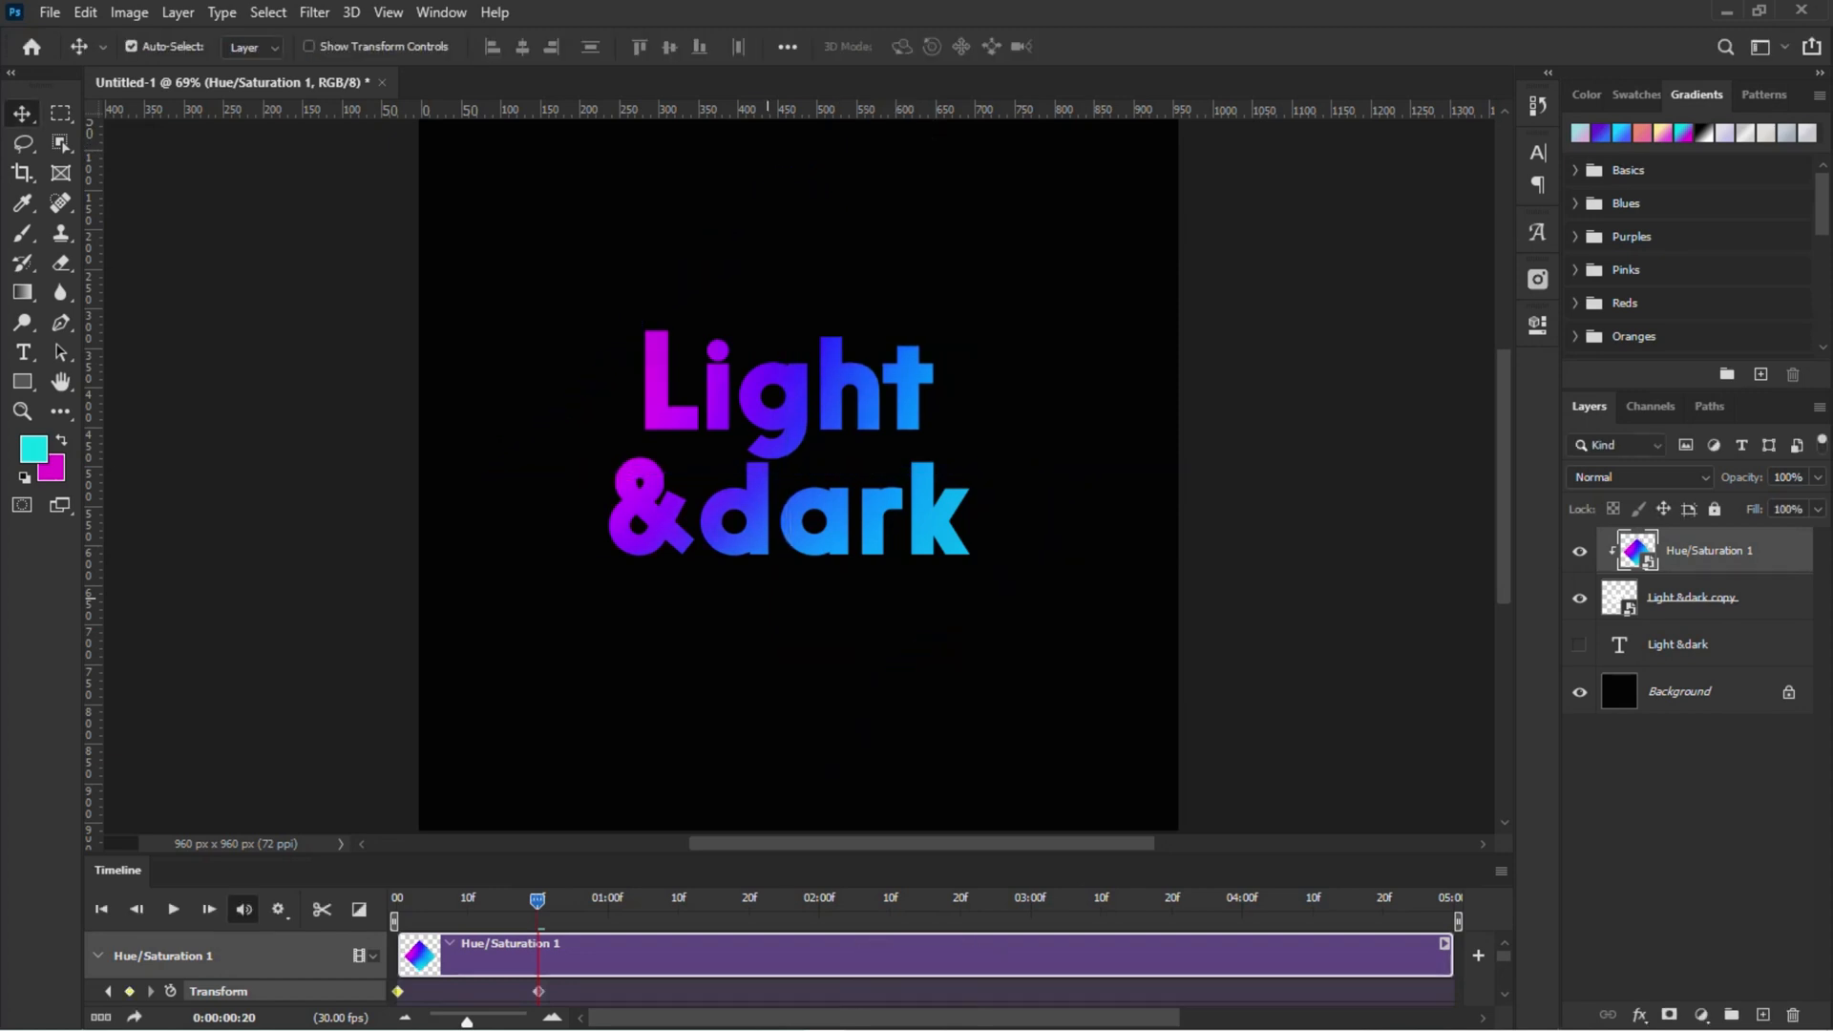
# At 0:00:01:11, rotate the gradient smart object to about -88° to record a third Transform keyframe.
pyautogui.moveTo(538, 899); pyautogui.dragTo(685, 899)
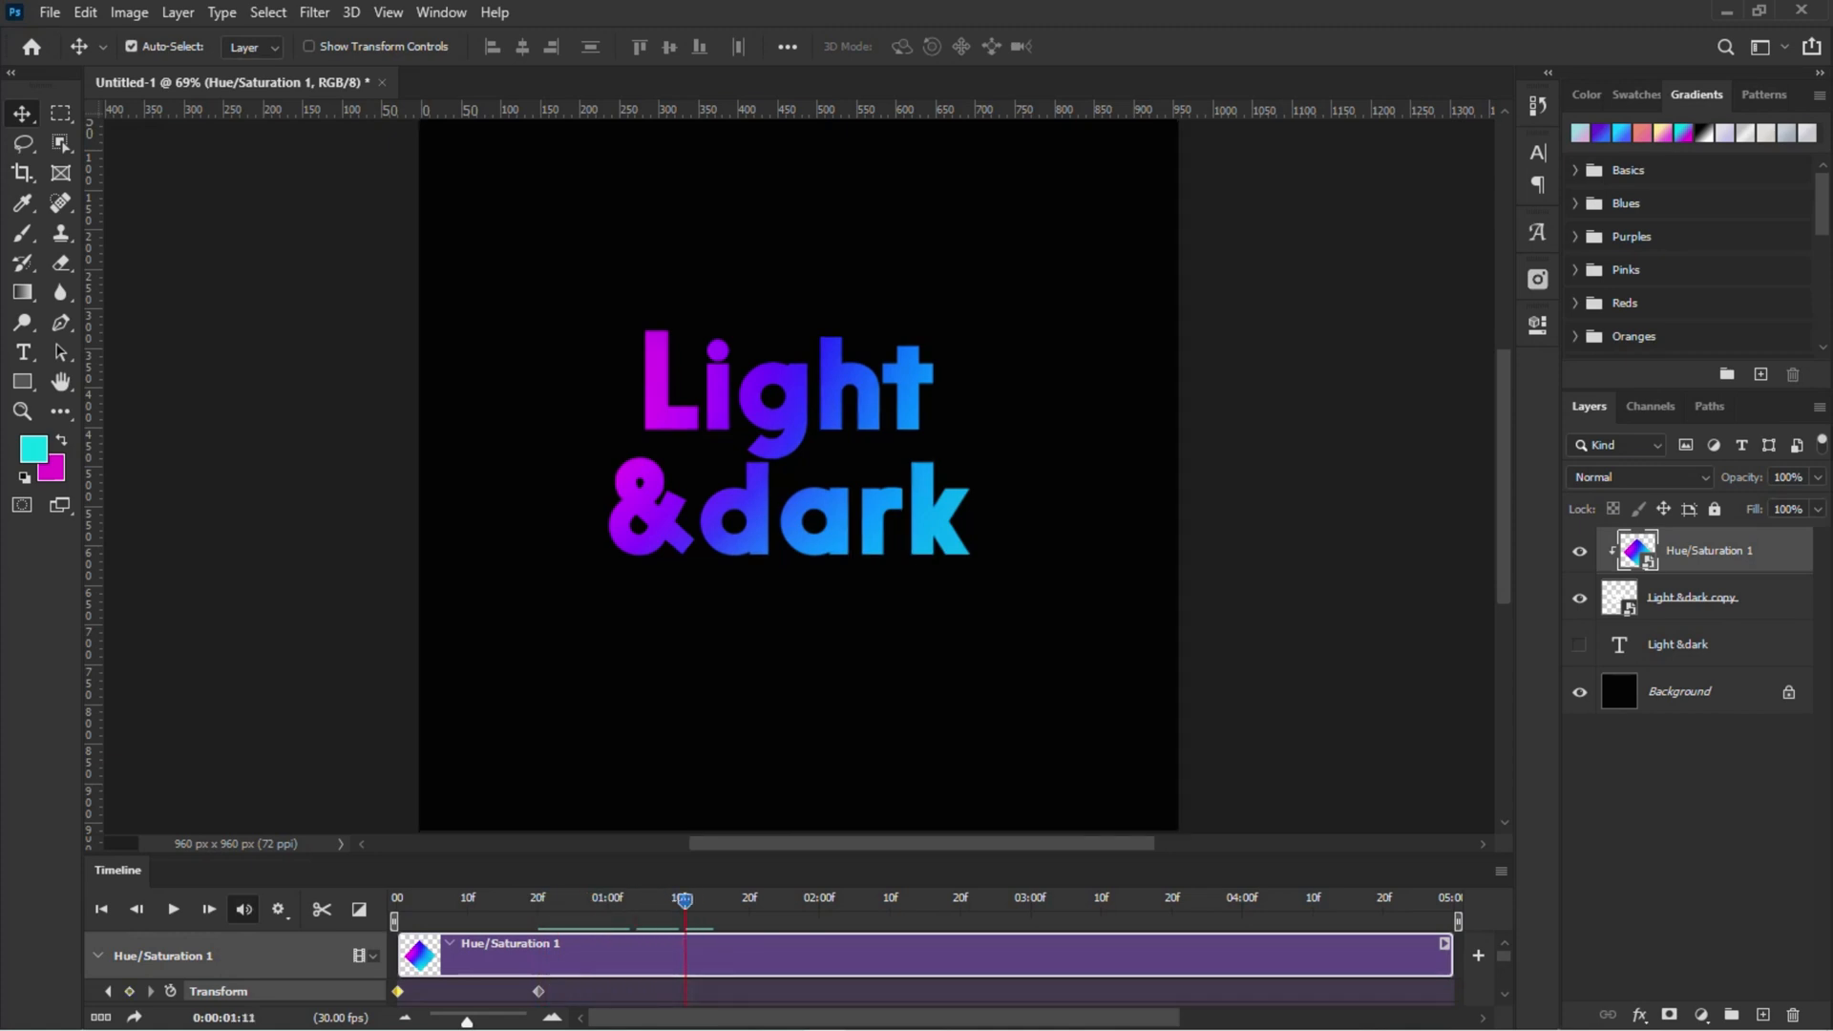
pyautogui.hotkey('ctrl', 't')
pyautogui.moveTo(1122, 573); pyautogui.dragTo(1179, 349)
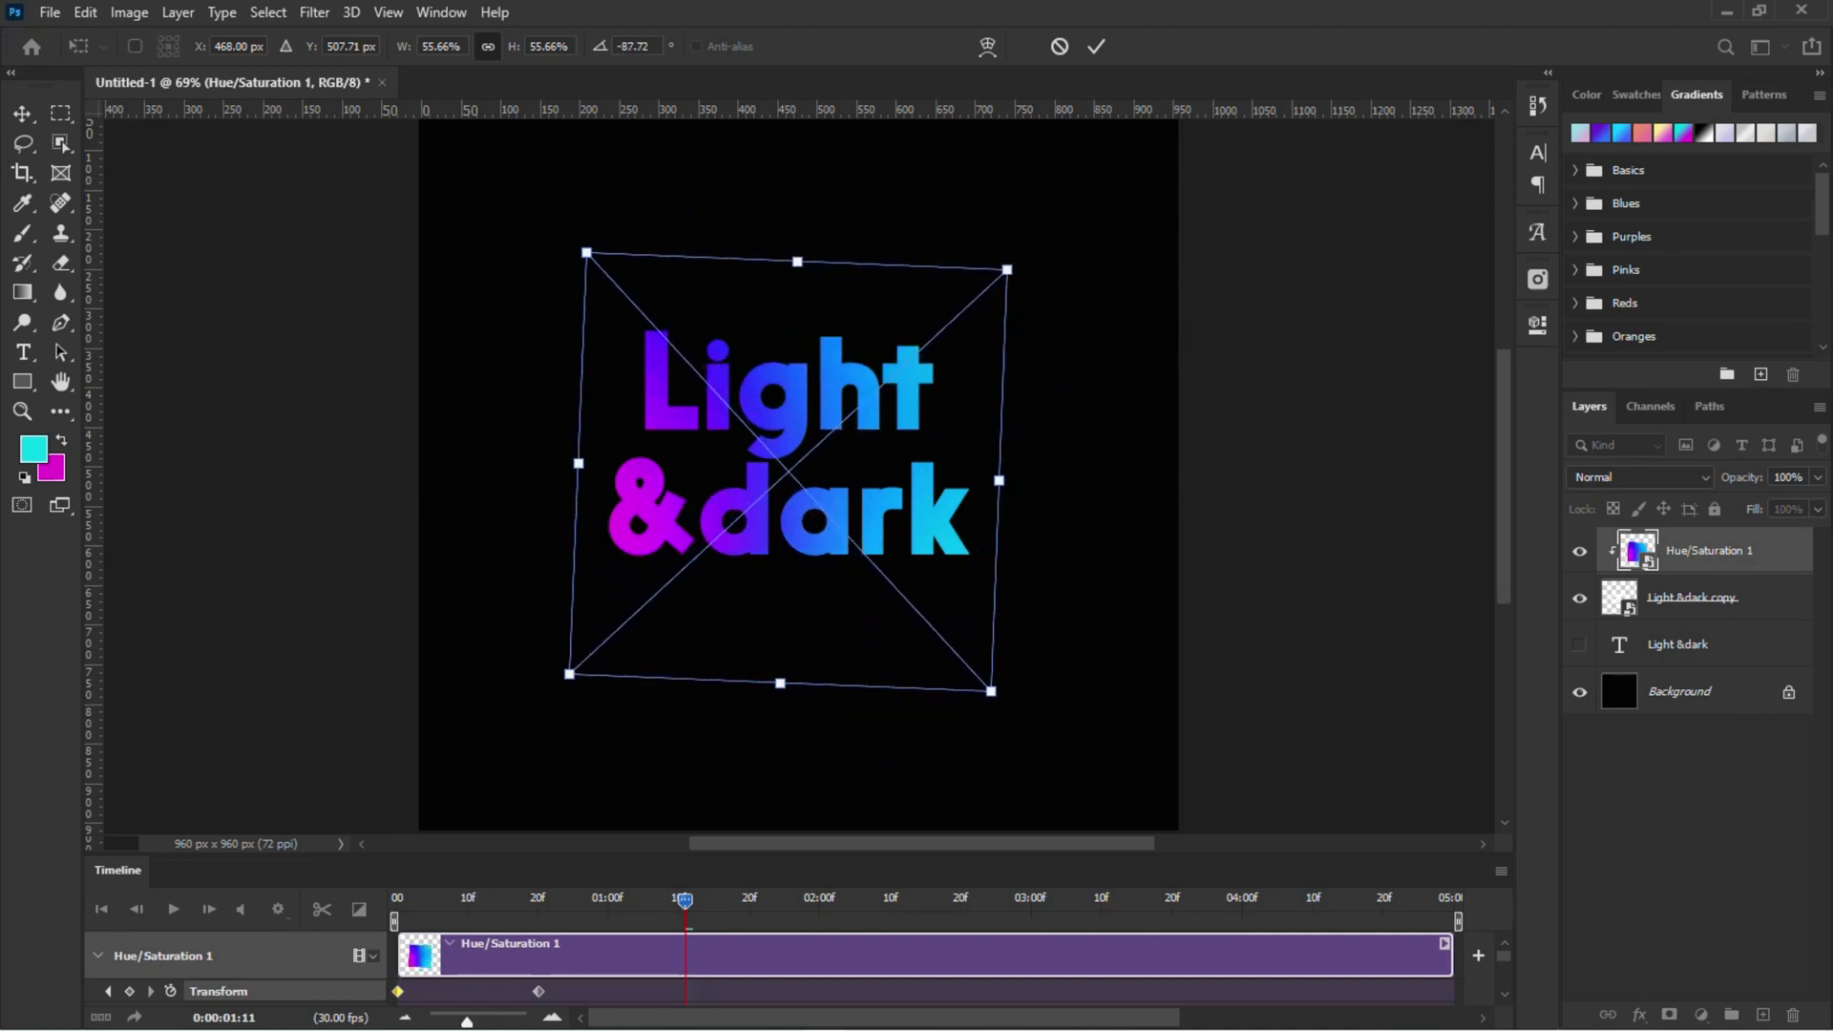
pyautogui.press('Return')
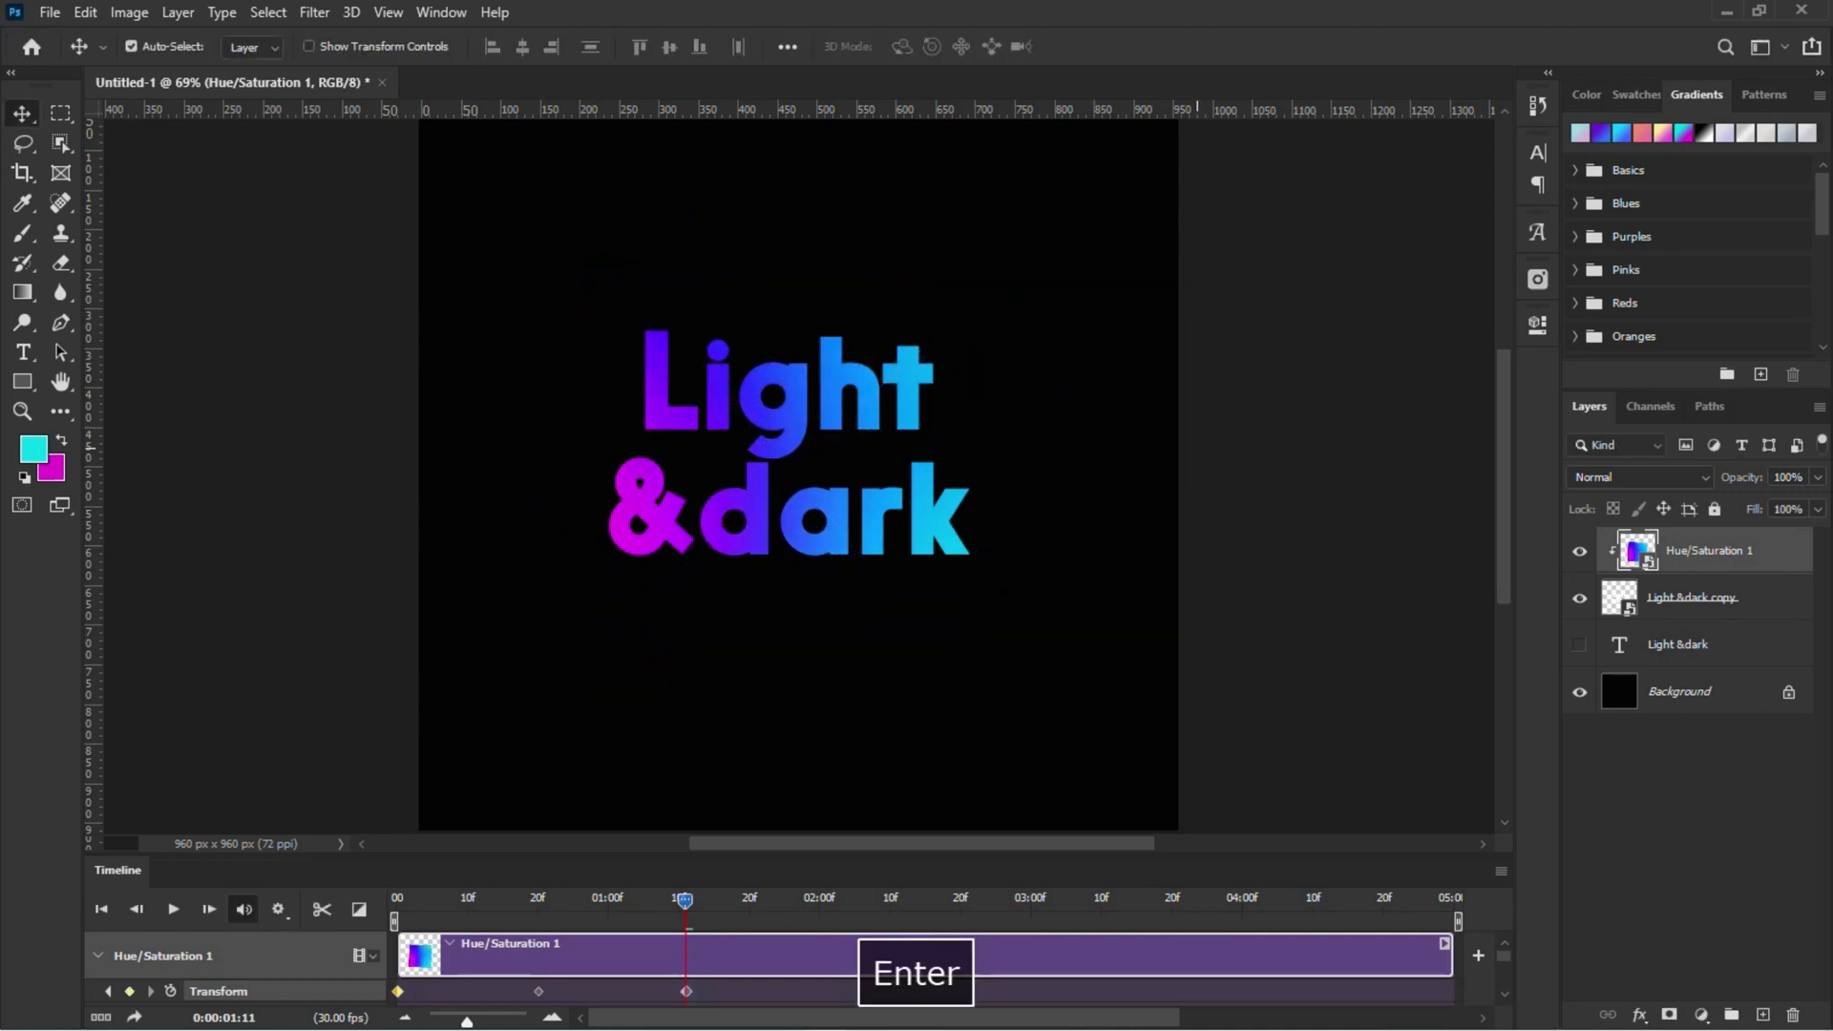
# At 0:00:02:03, keyframe the gradient smart object rotated to about -153° and moved to about X 507 px, Y 458 px.
pyautogui.press('space')
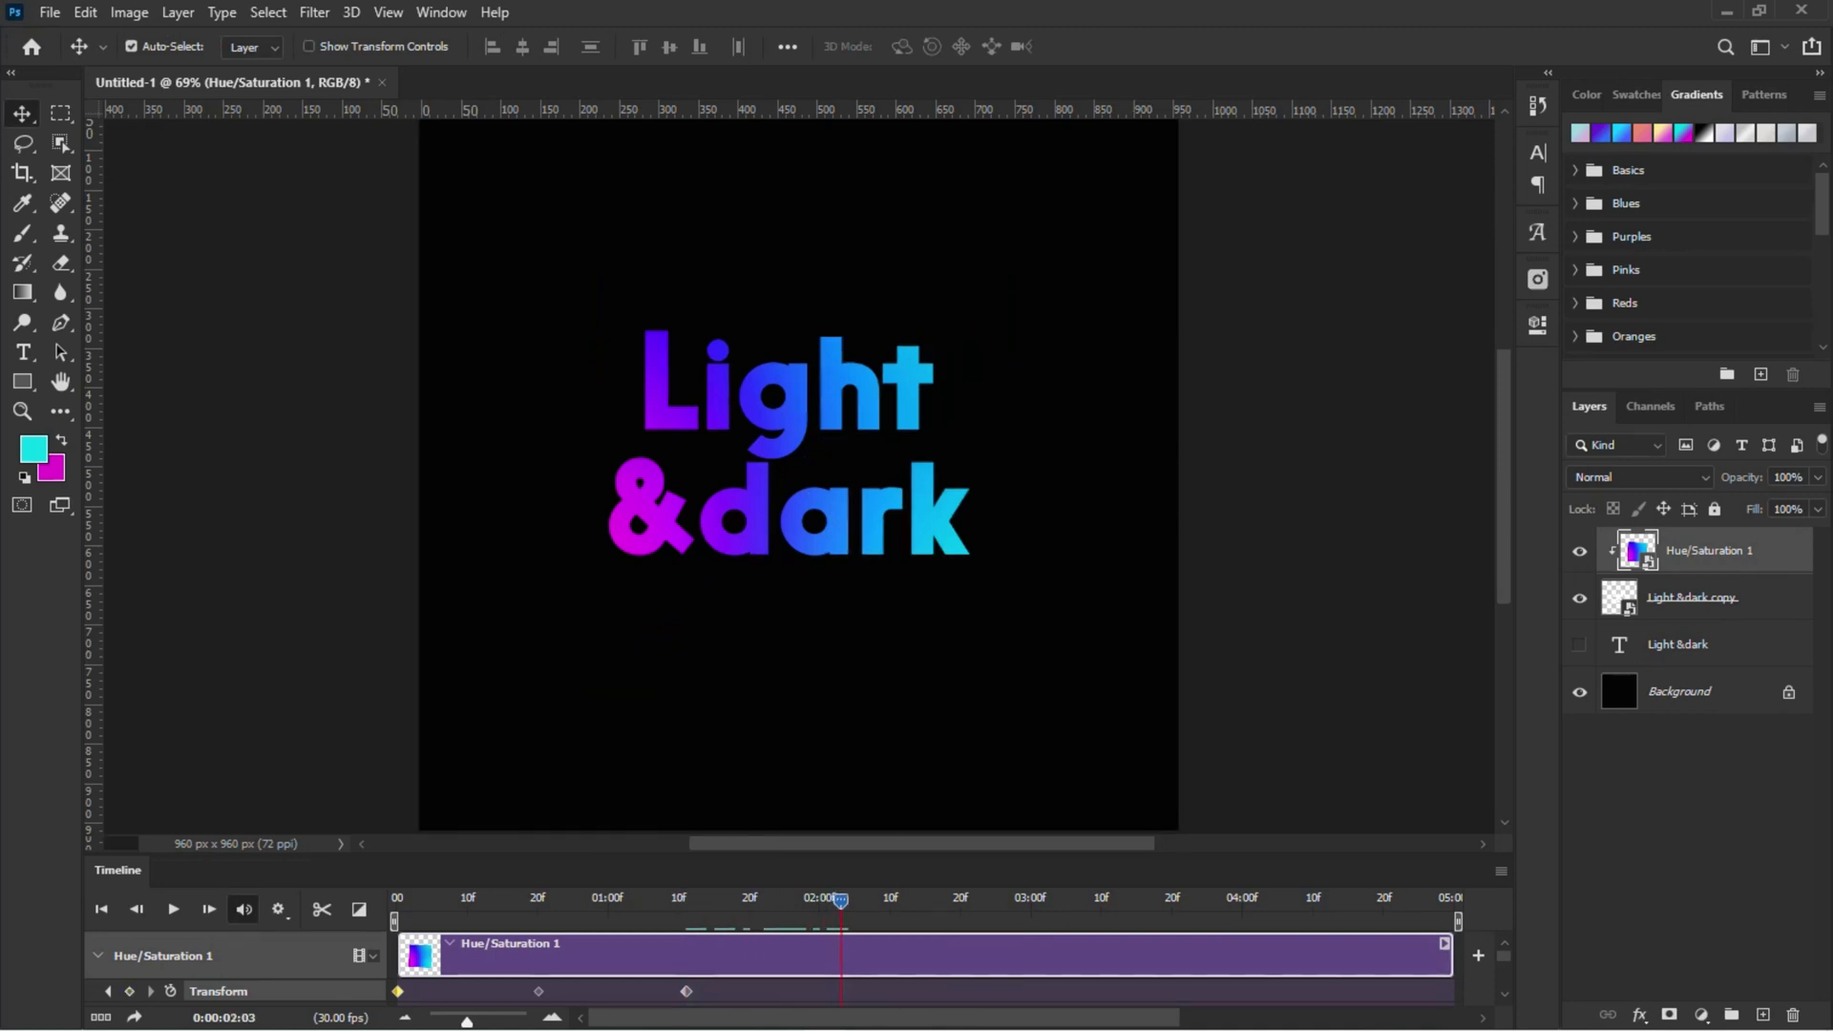
pyautogui.press('ctrl')
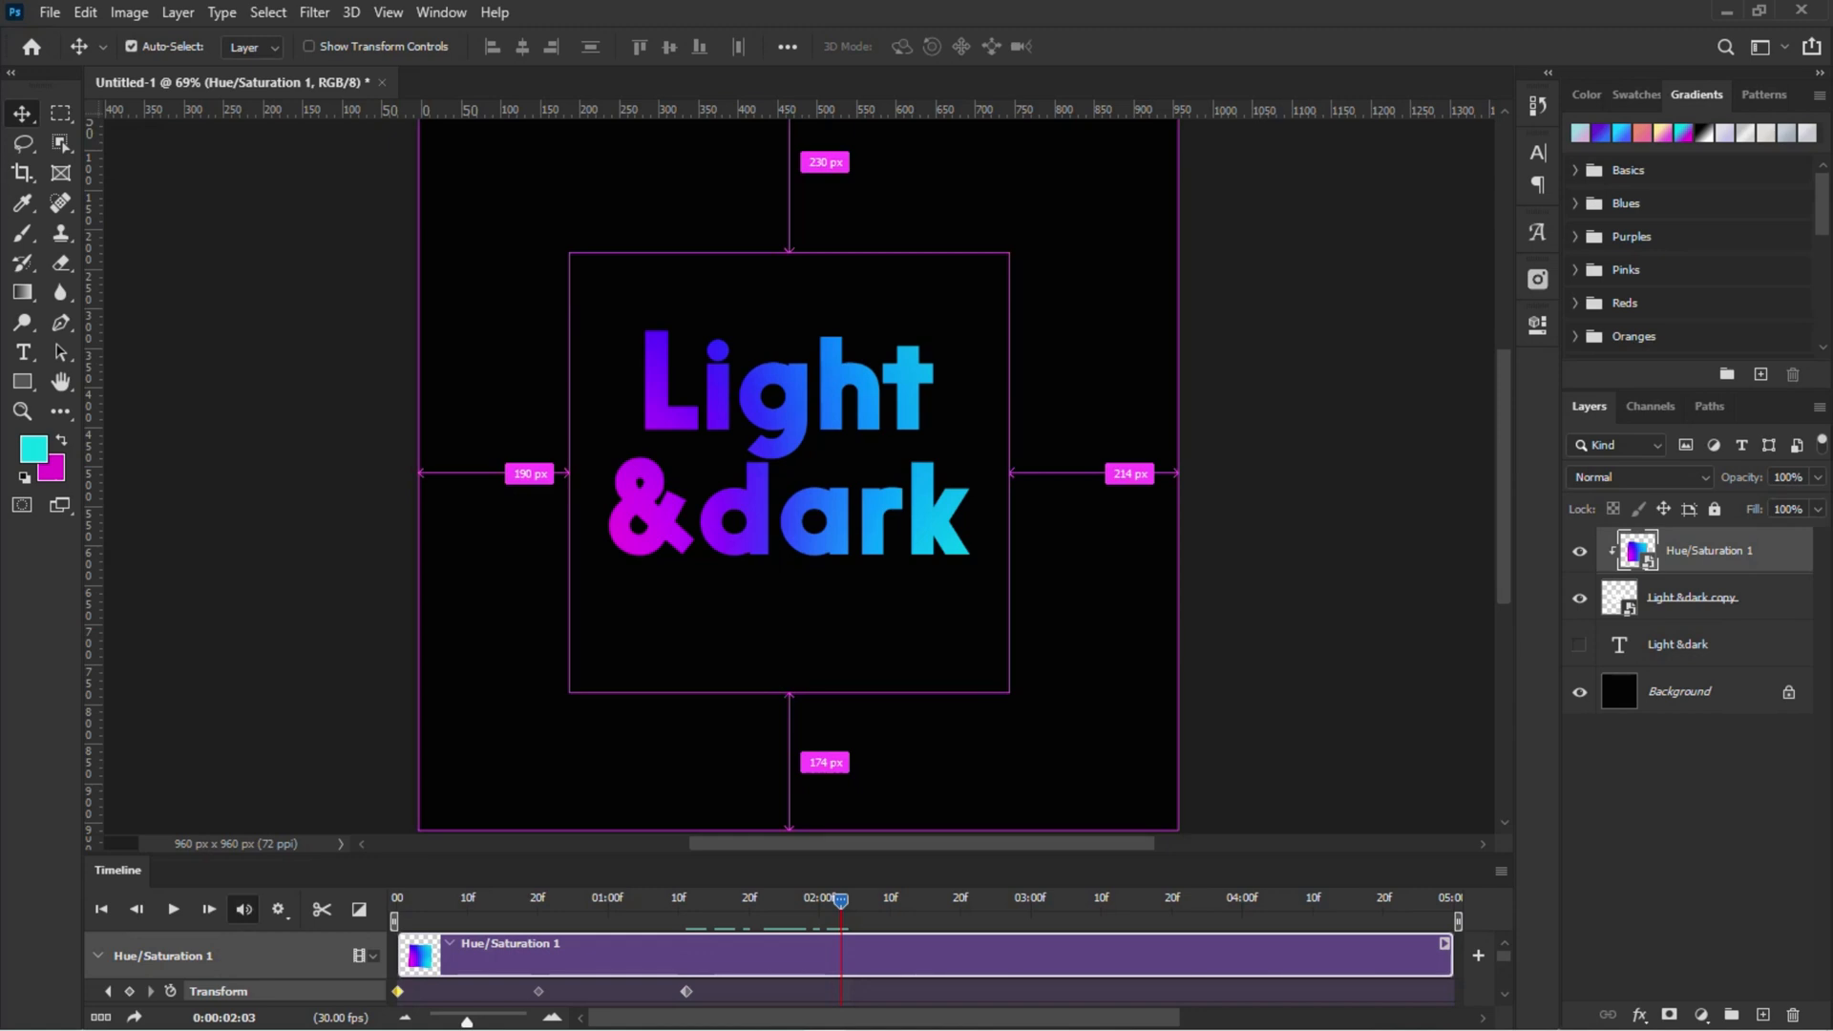
pyautogui.hotkey('ctrl', 't')
pyautogui.moveTo(1067, 248); pyautogui.dragTo(680, 117)
pyautogui.moveTo(784, 513); pyautogui.dragTo(816, 474)
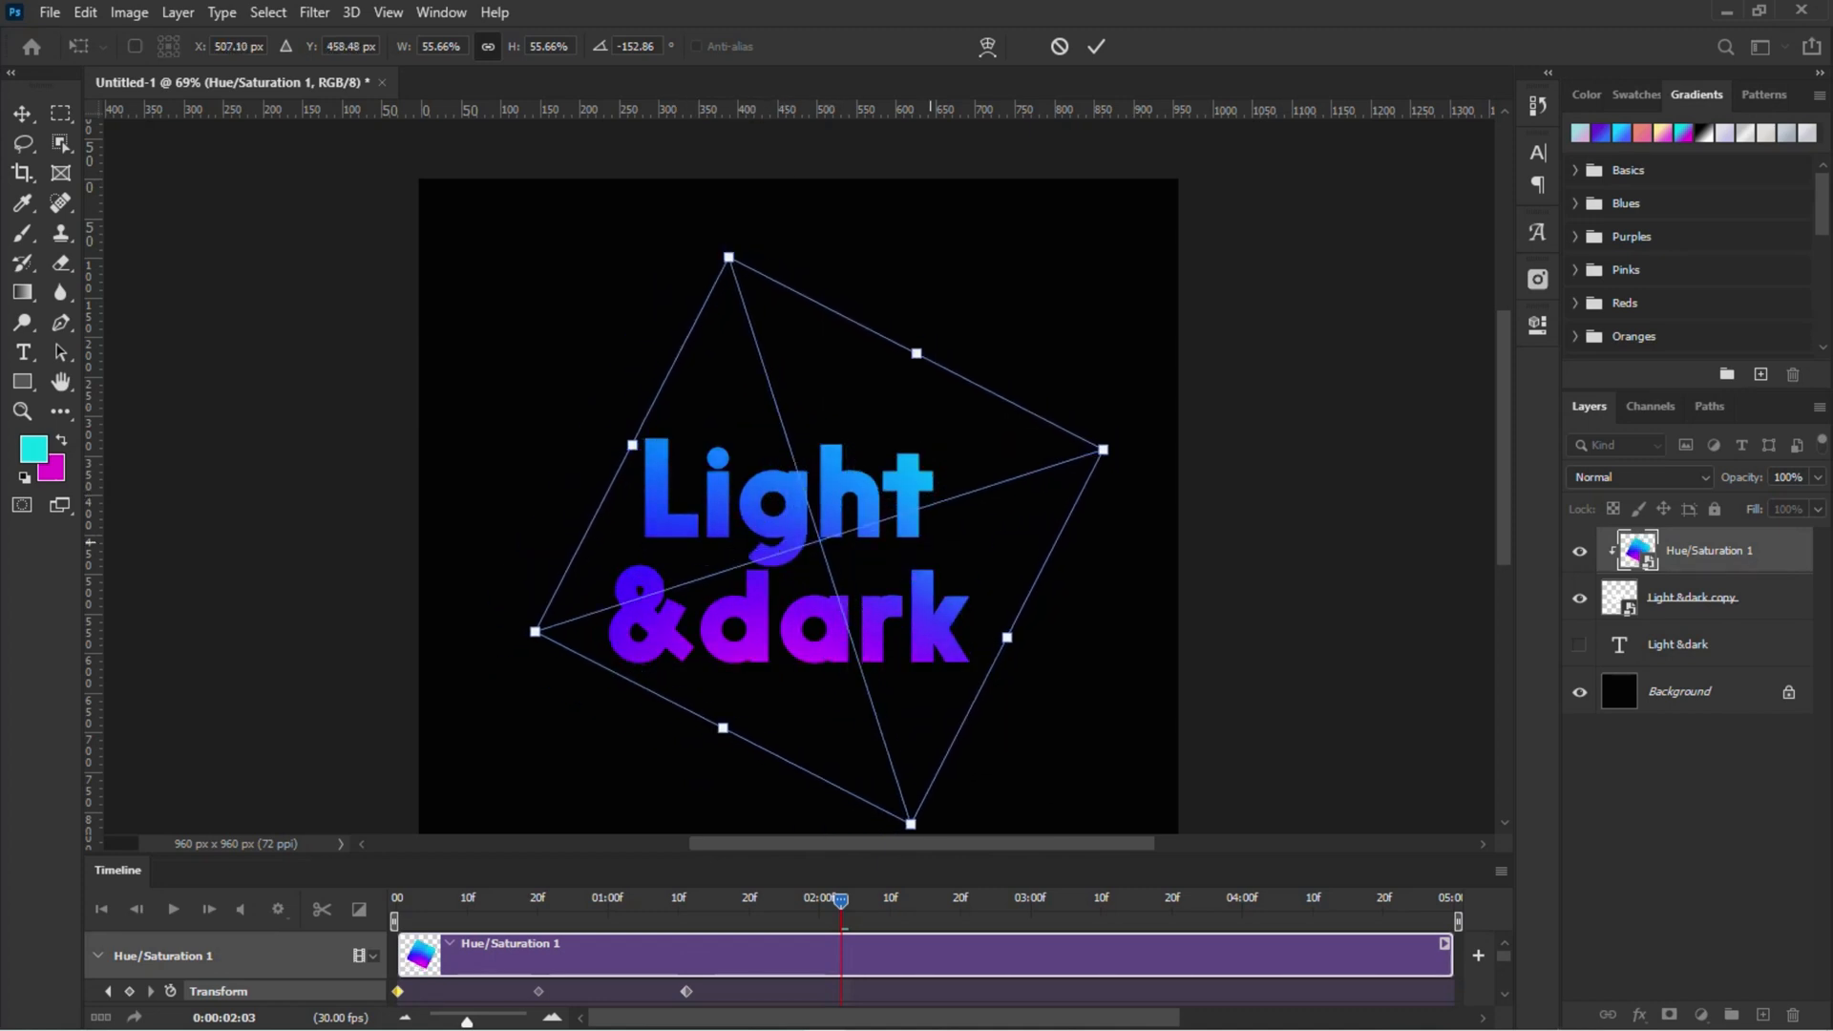
pyautogui.press('Return')
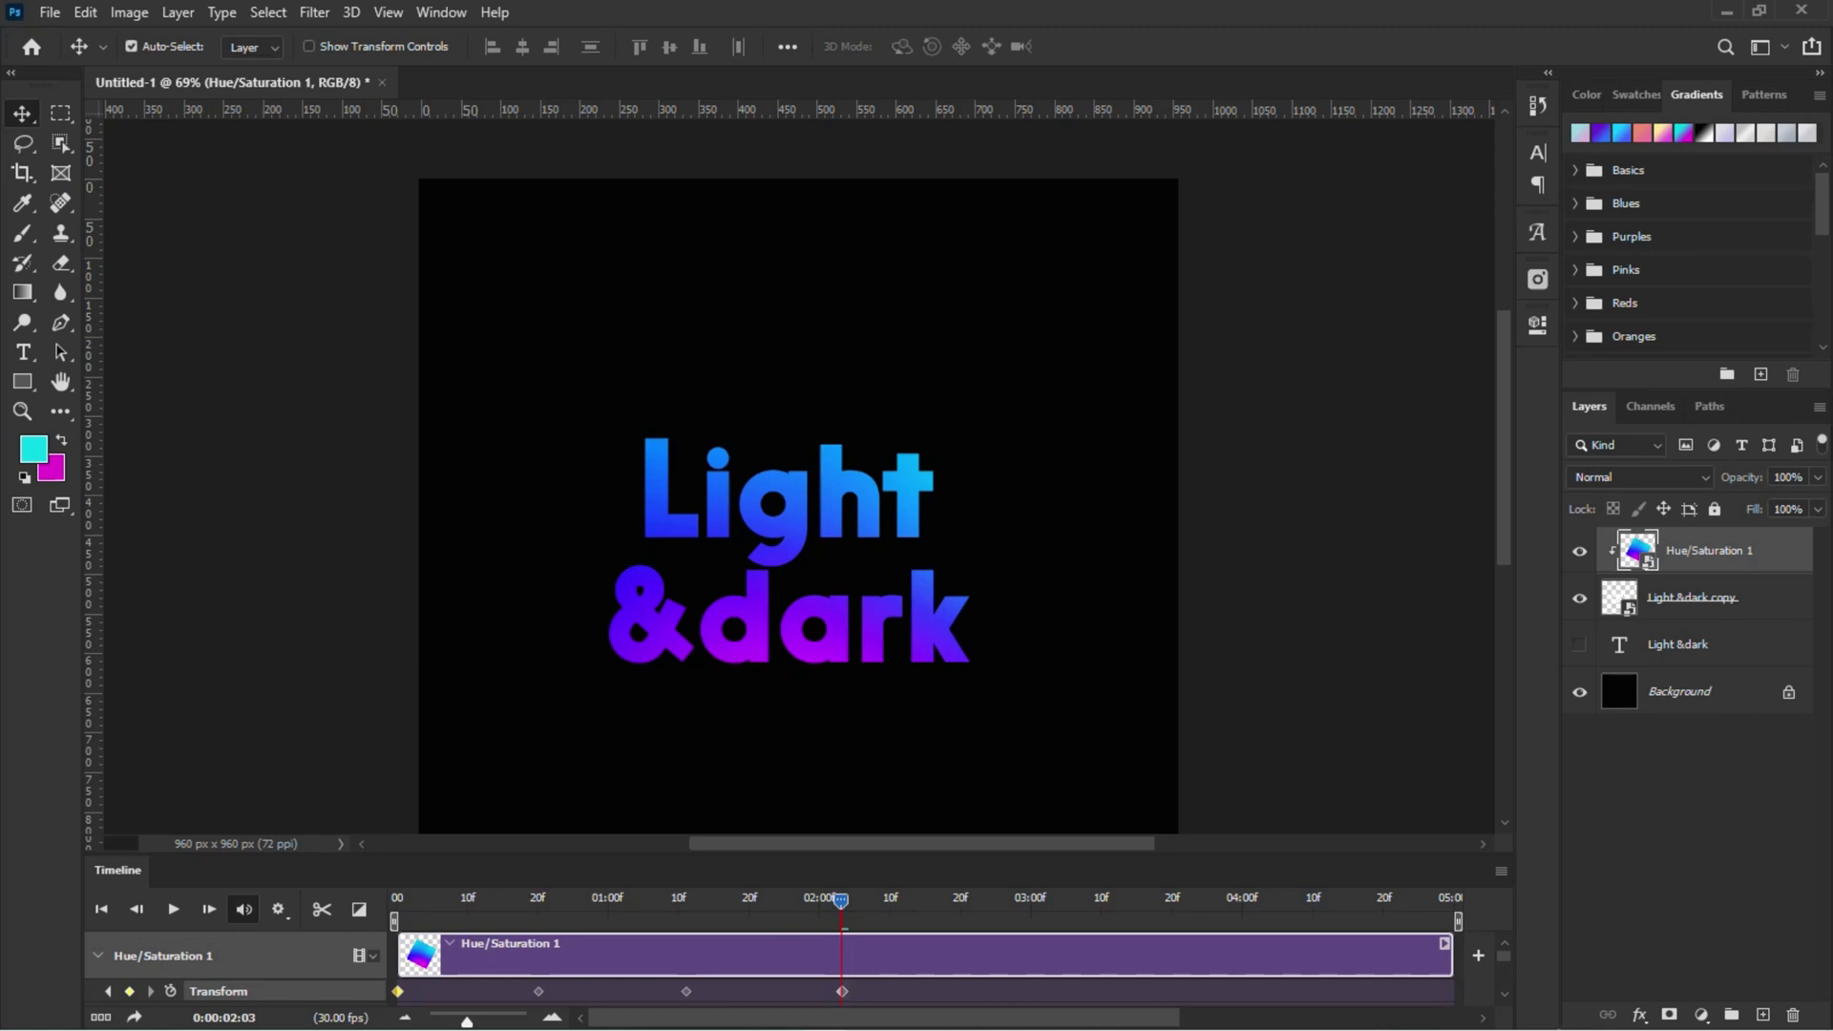
# Copy the first Transform keyframe and paste it over the keyframe at 0:00:02:03.
pyautogui.rightClick(398, 991)
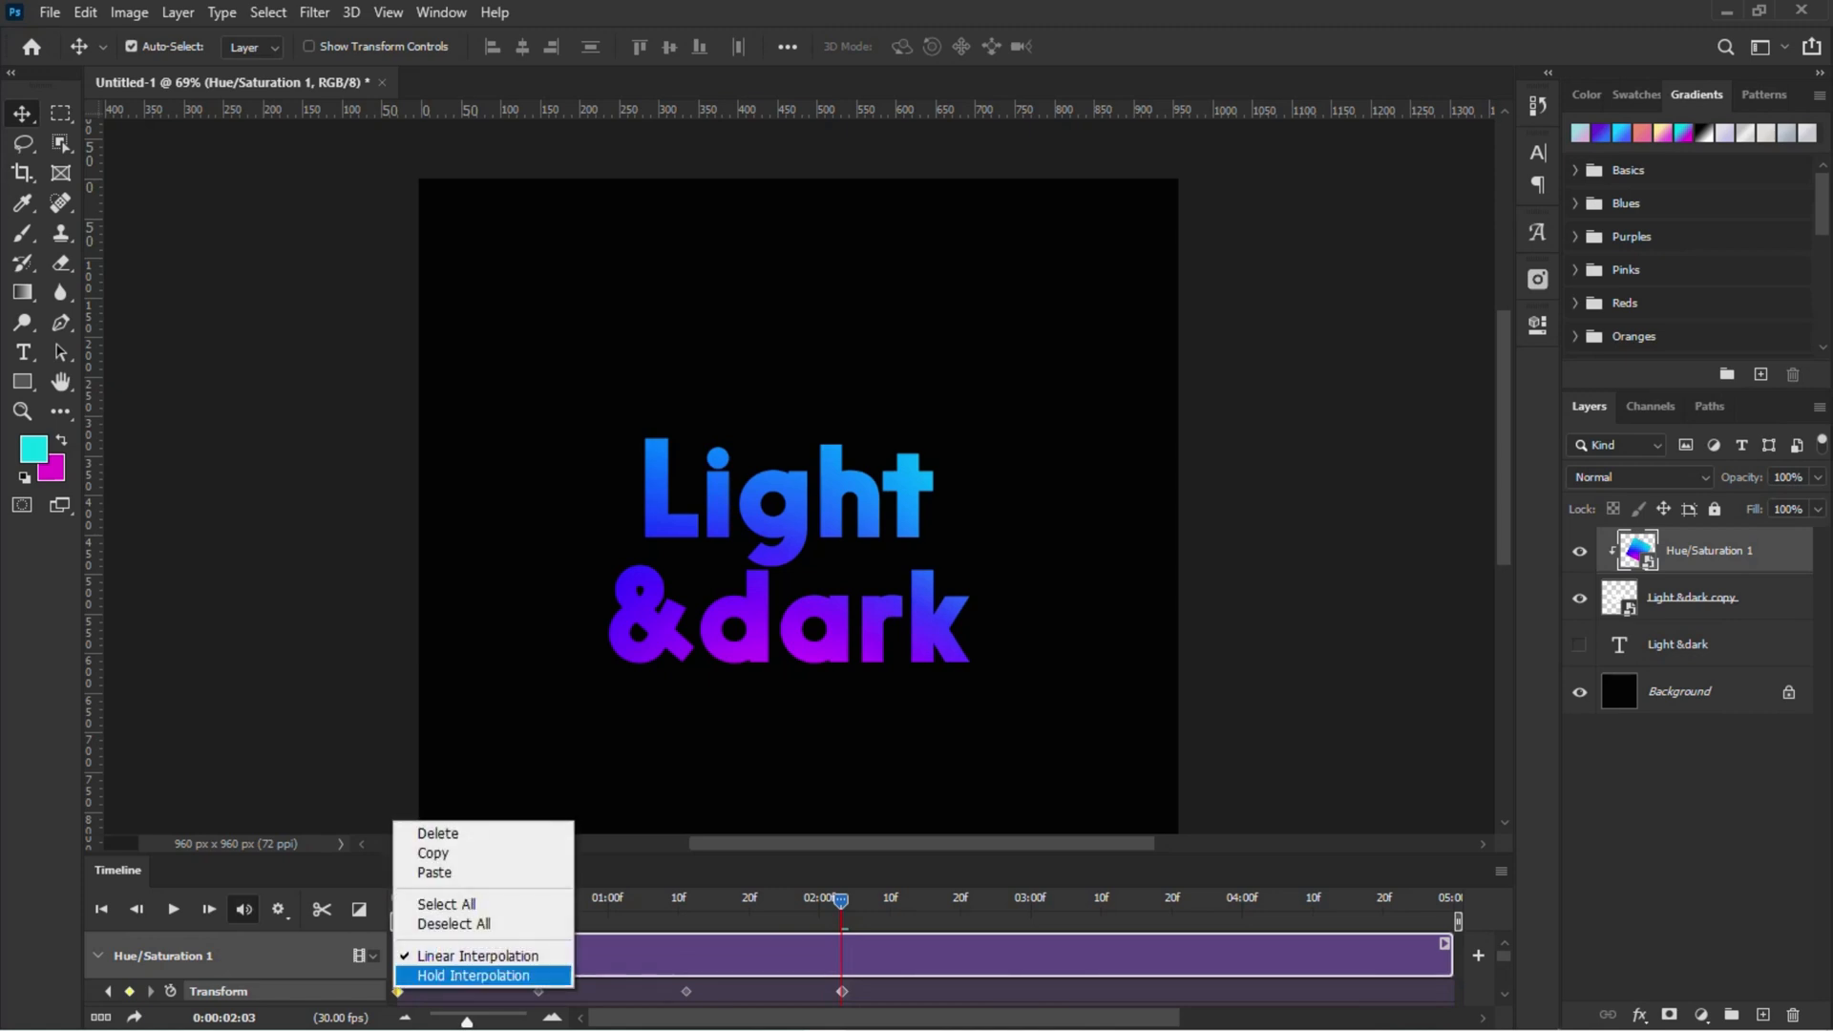
pyautogui.click(434, 852)
pyautogui.click(842, 991)
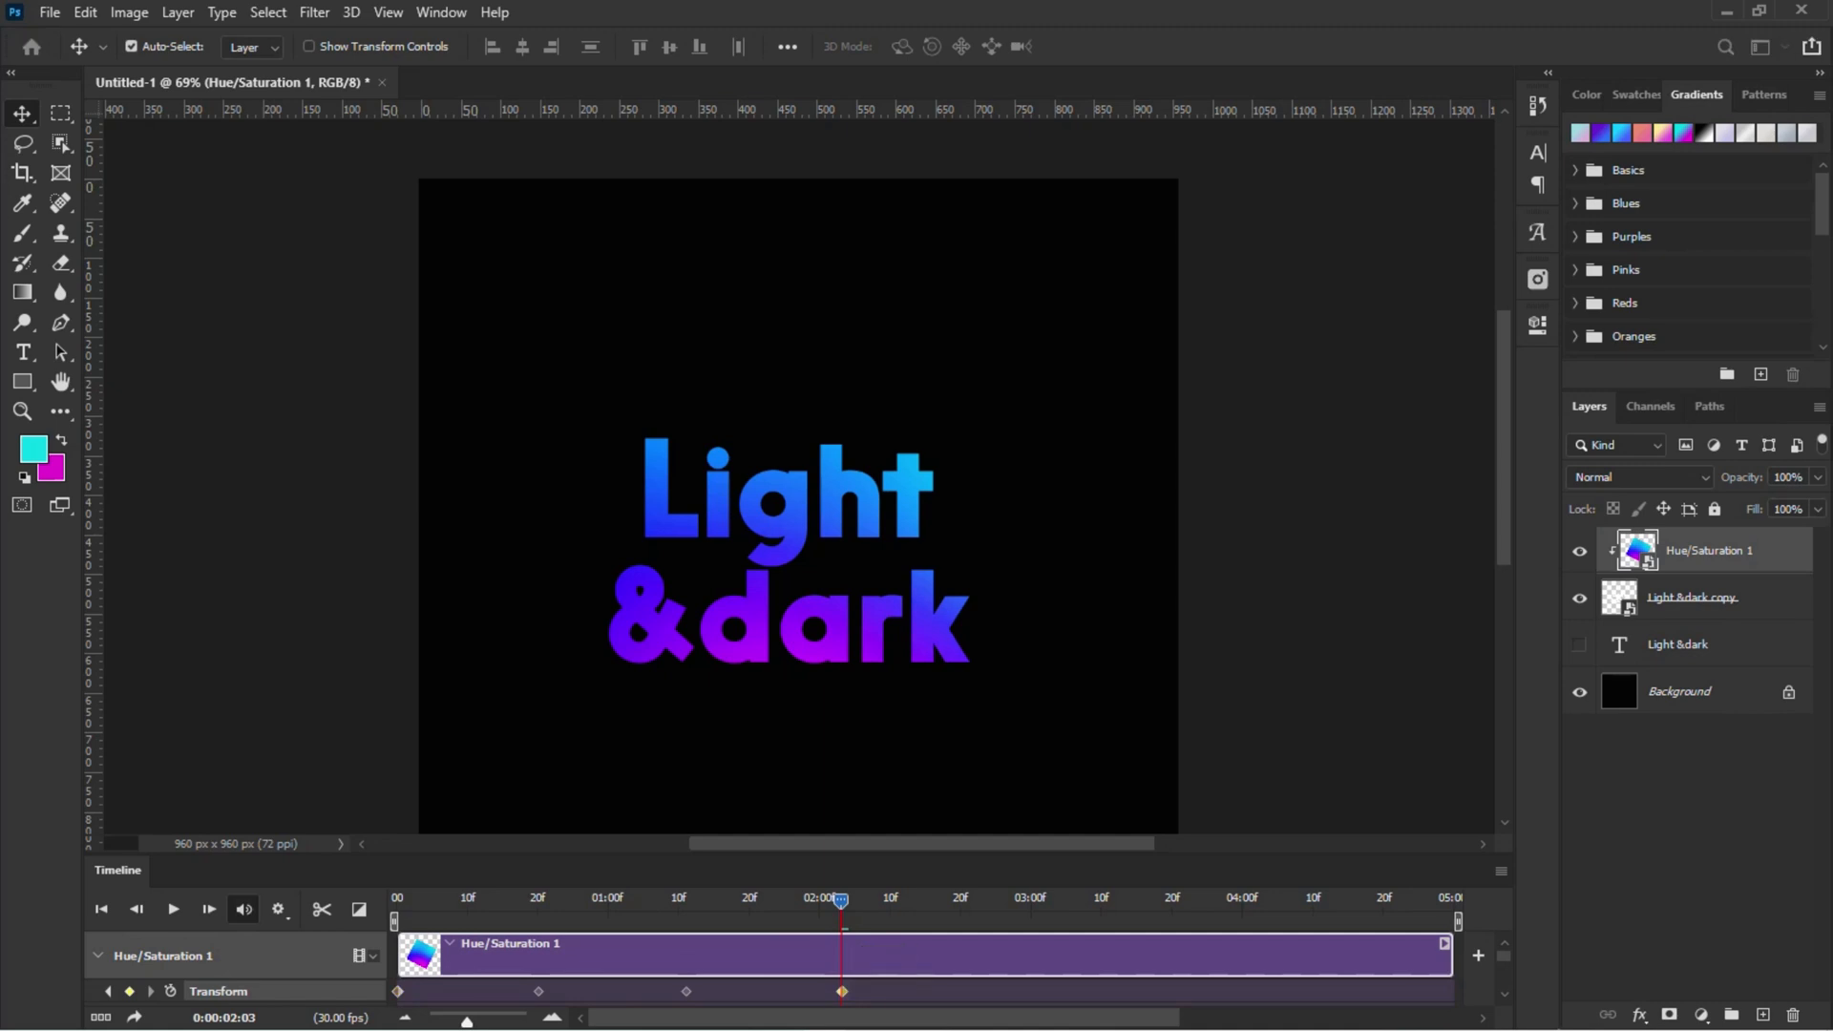
pyautogui.rightClick(842, 991)
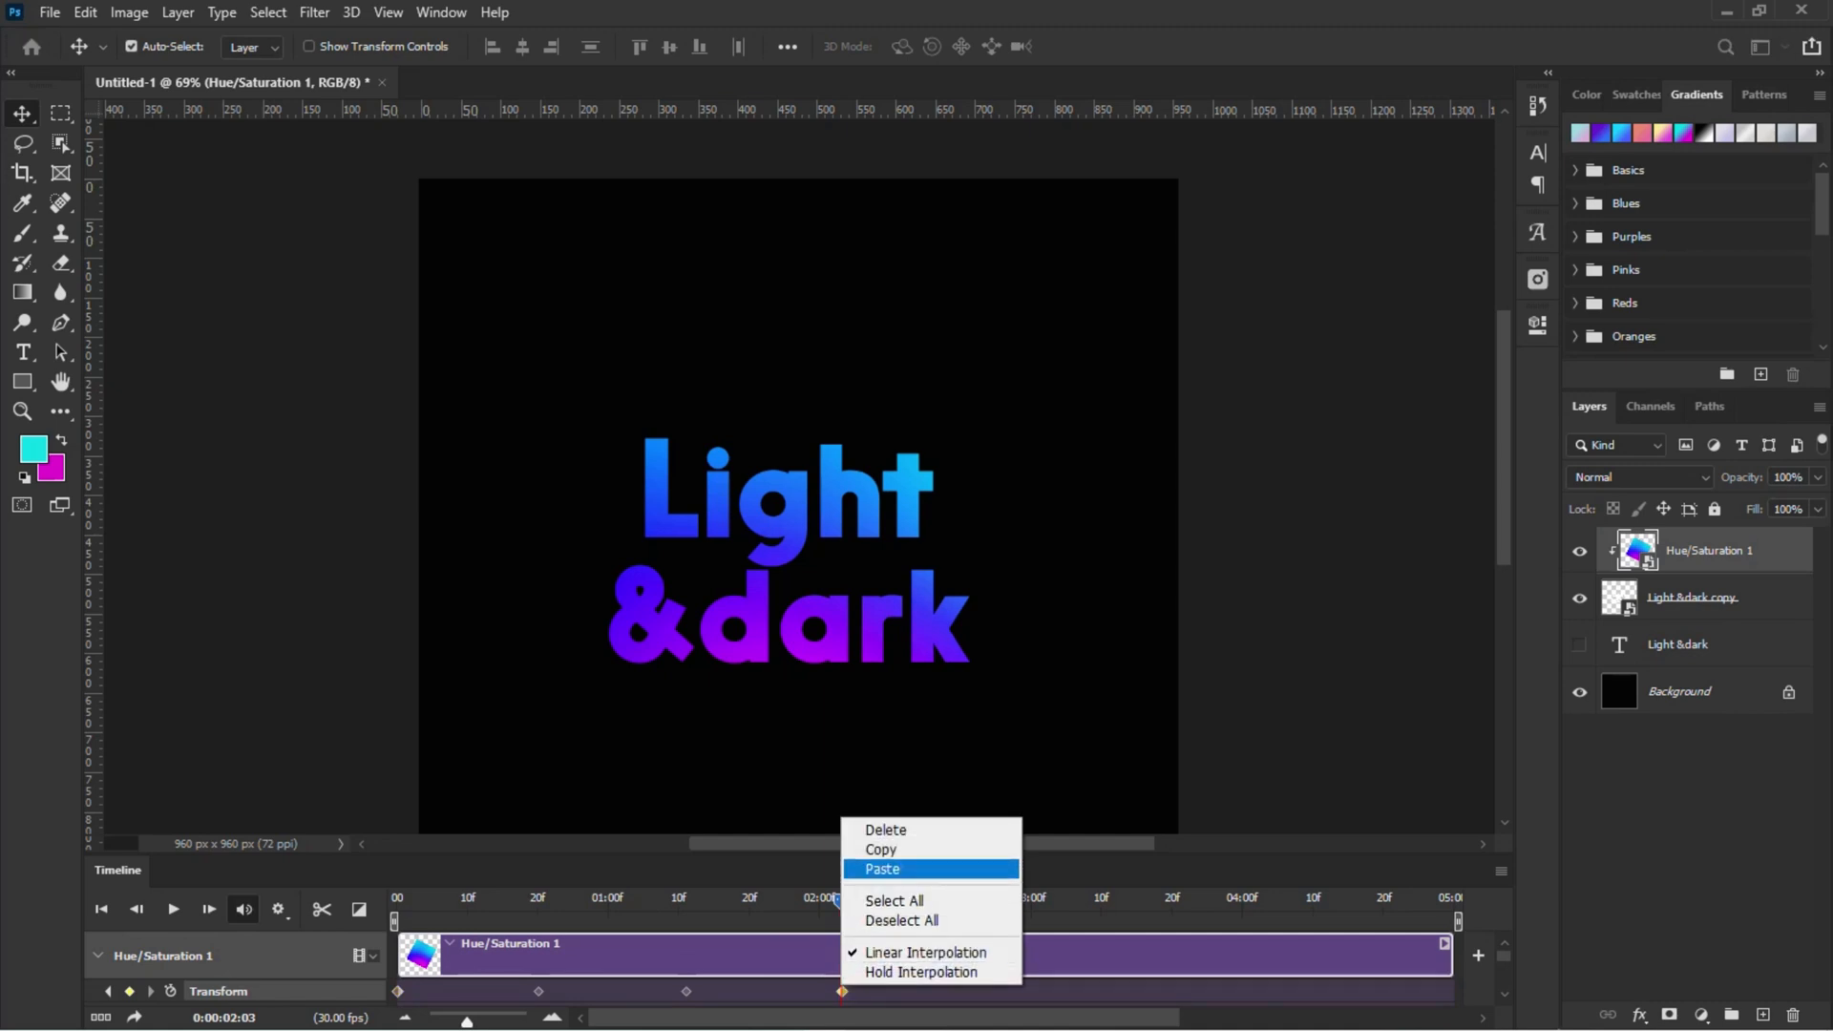
pyautogui.click(882, 869)
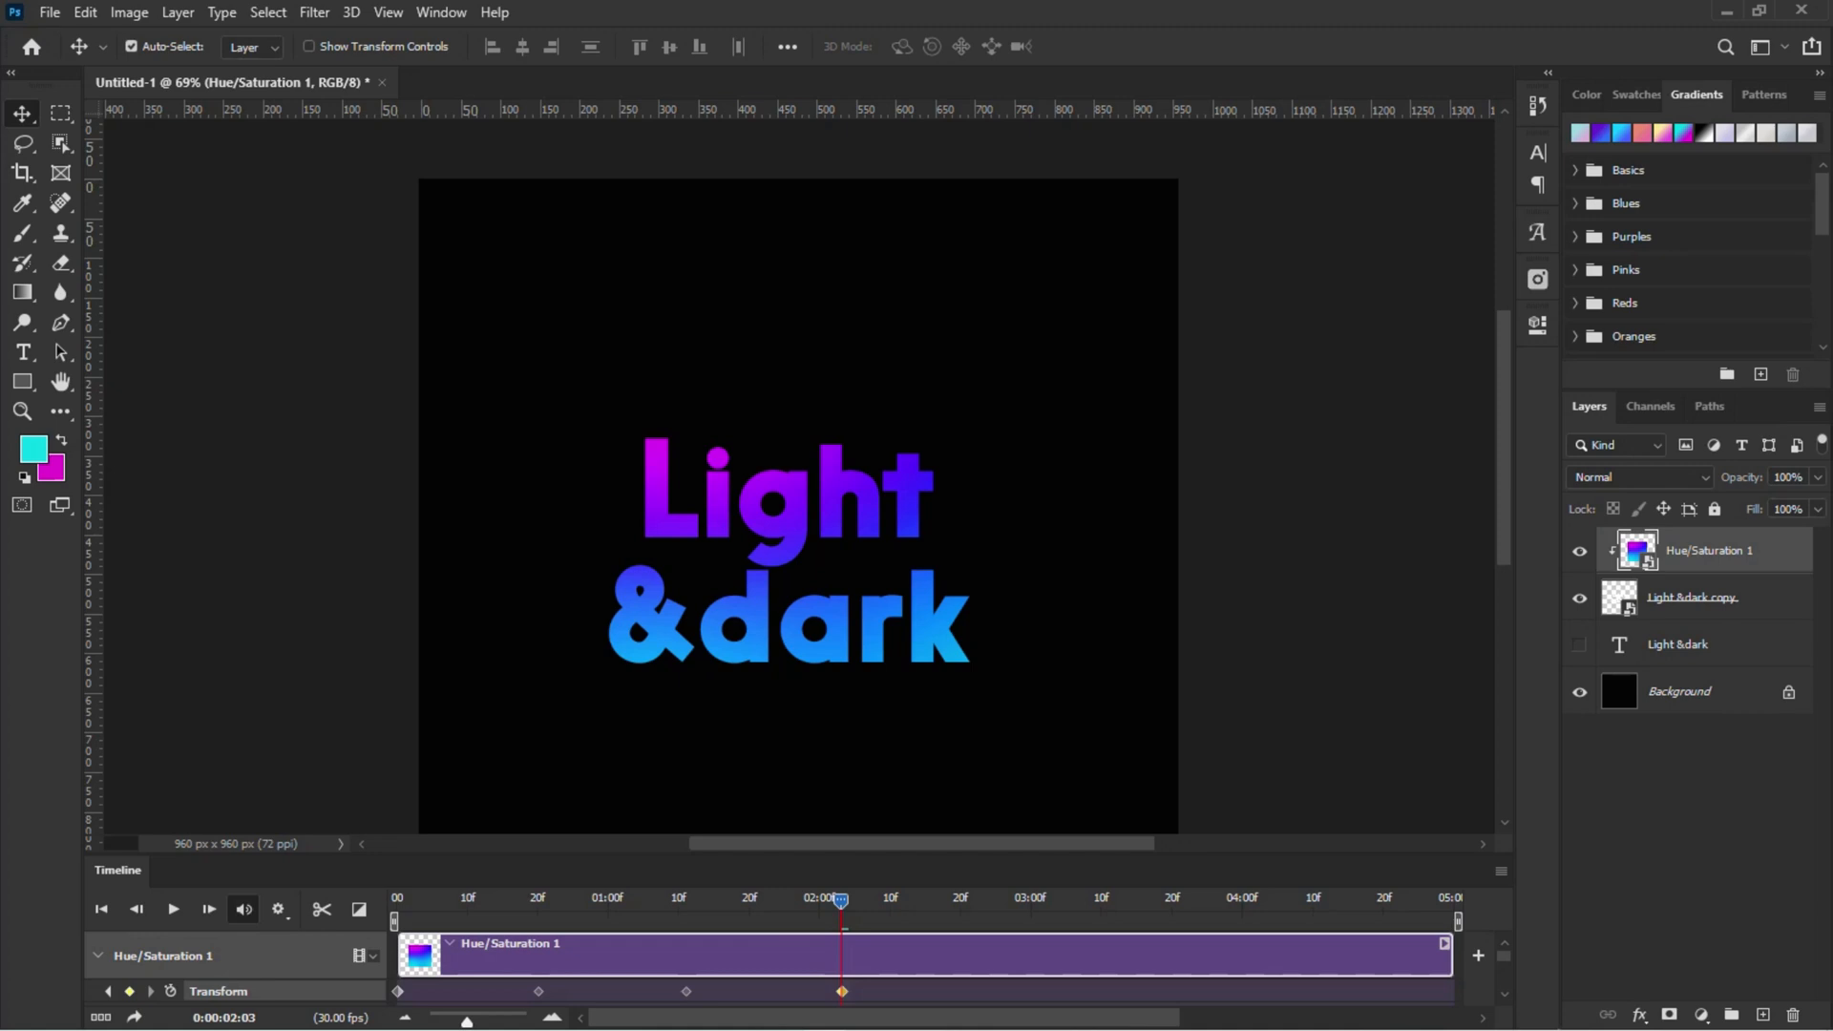
pyautogui.rightClick(842, 991)
pyautogui.press('Escape')
# Set the end of the work area at 0:00:02:03 and make sure Loop Playback is on.
pyautogui.rightClick(842, 900)
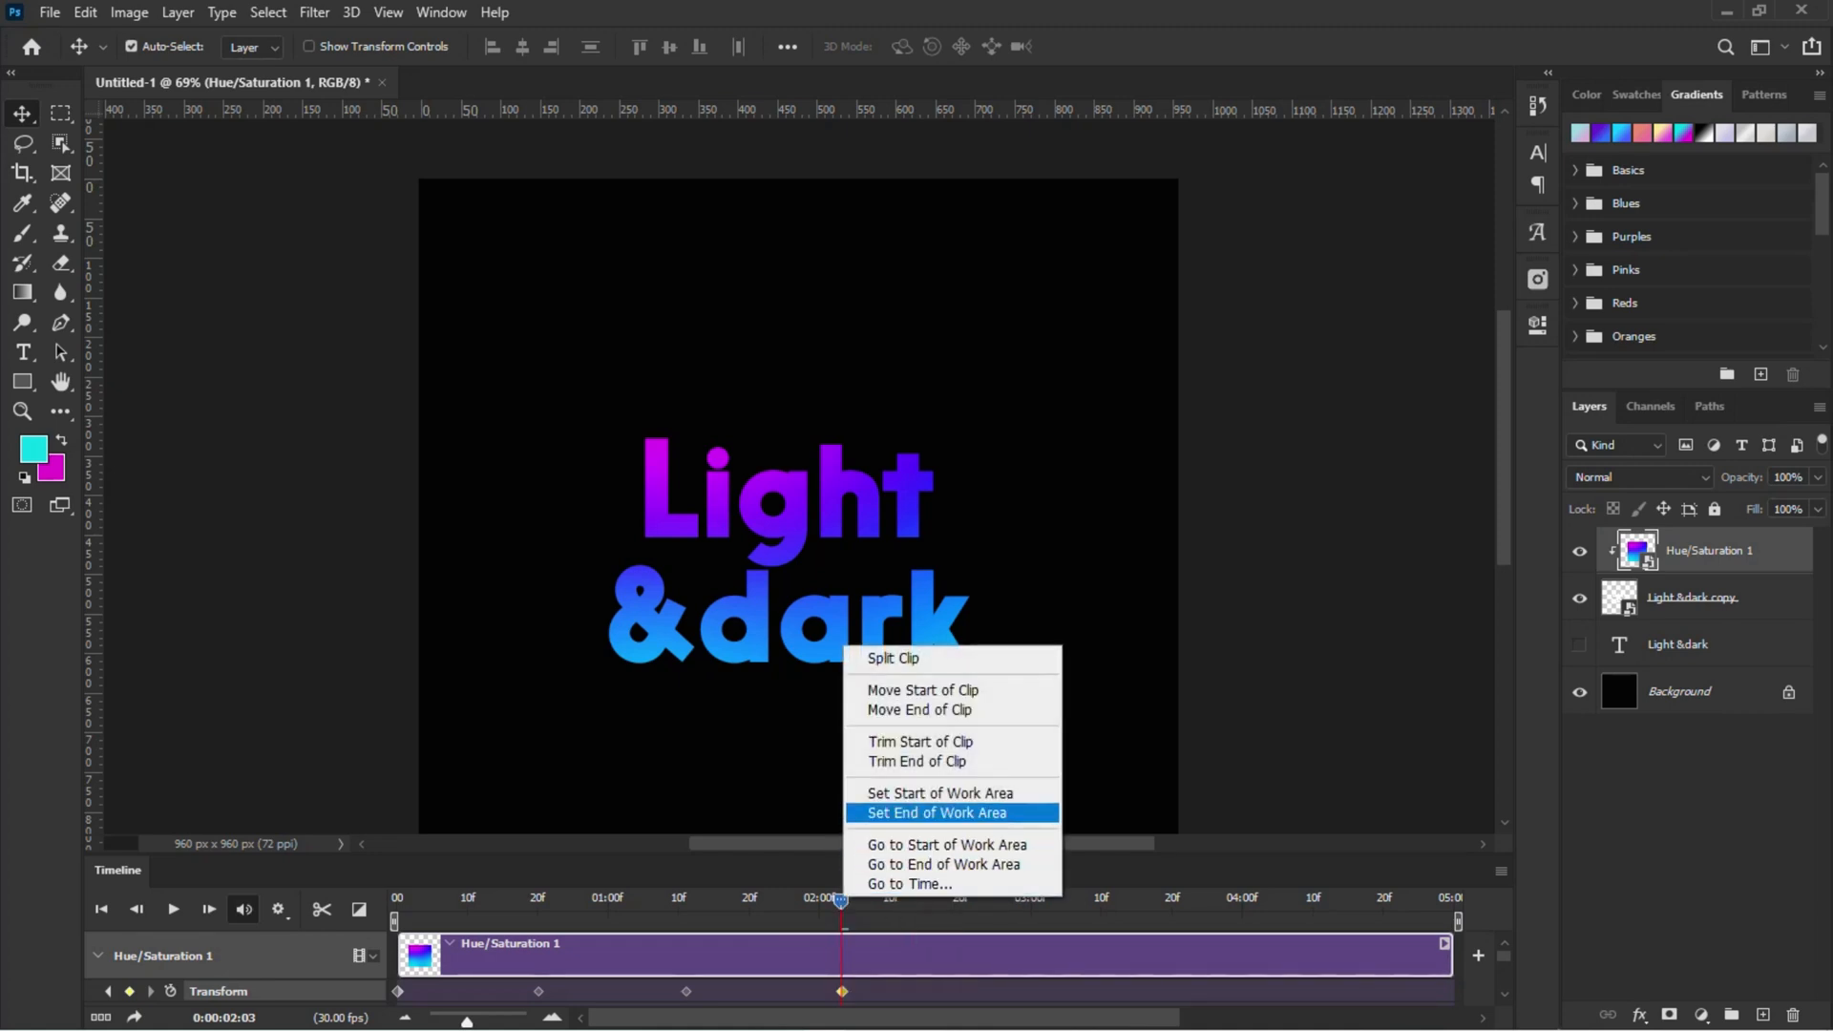
pyautogui.click(935, 813)
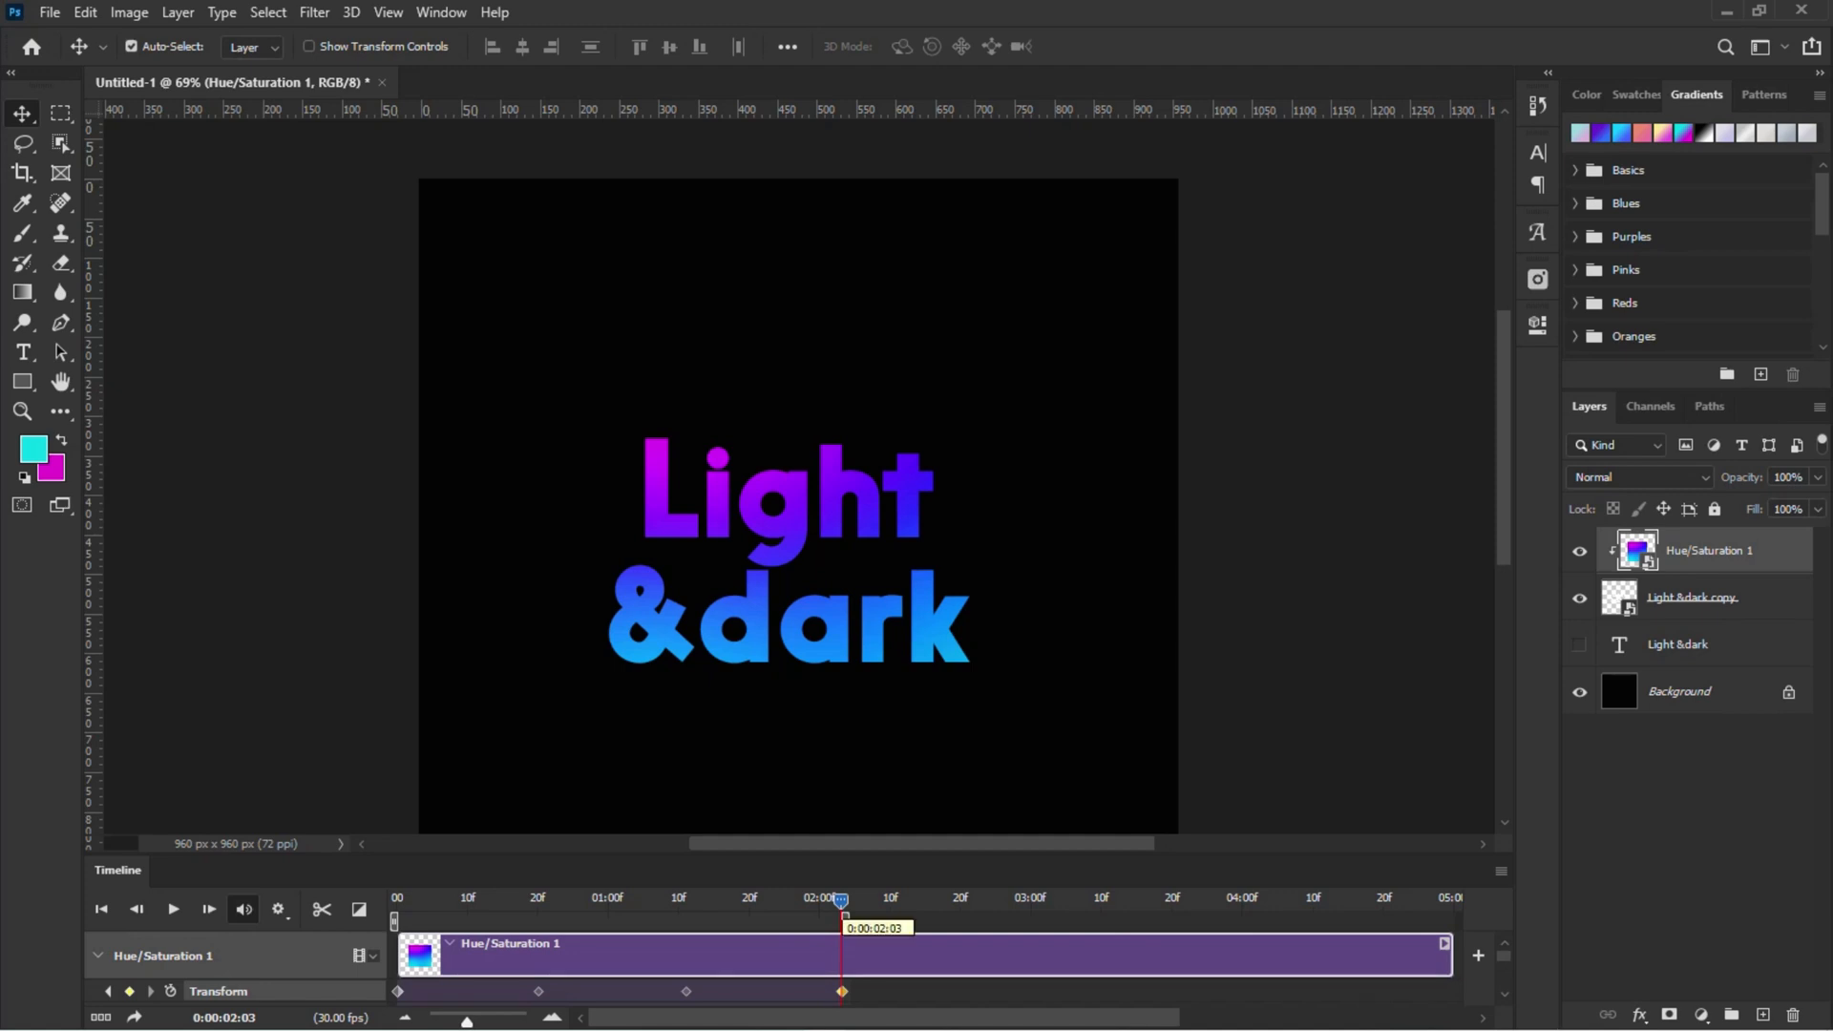
pyautogui.click(278, 908)
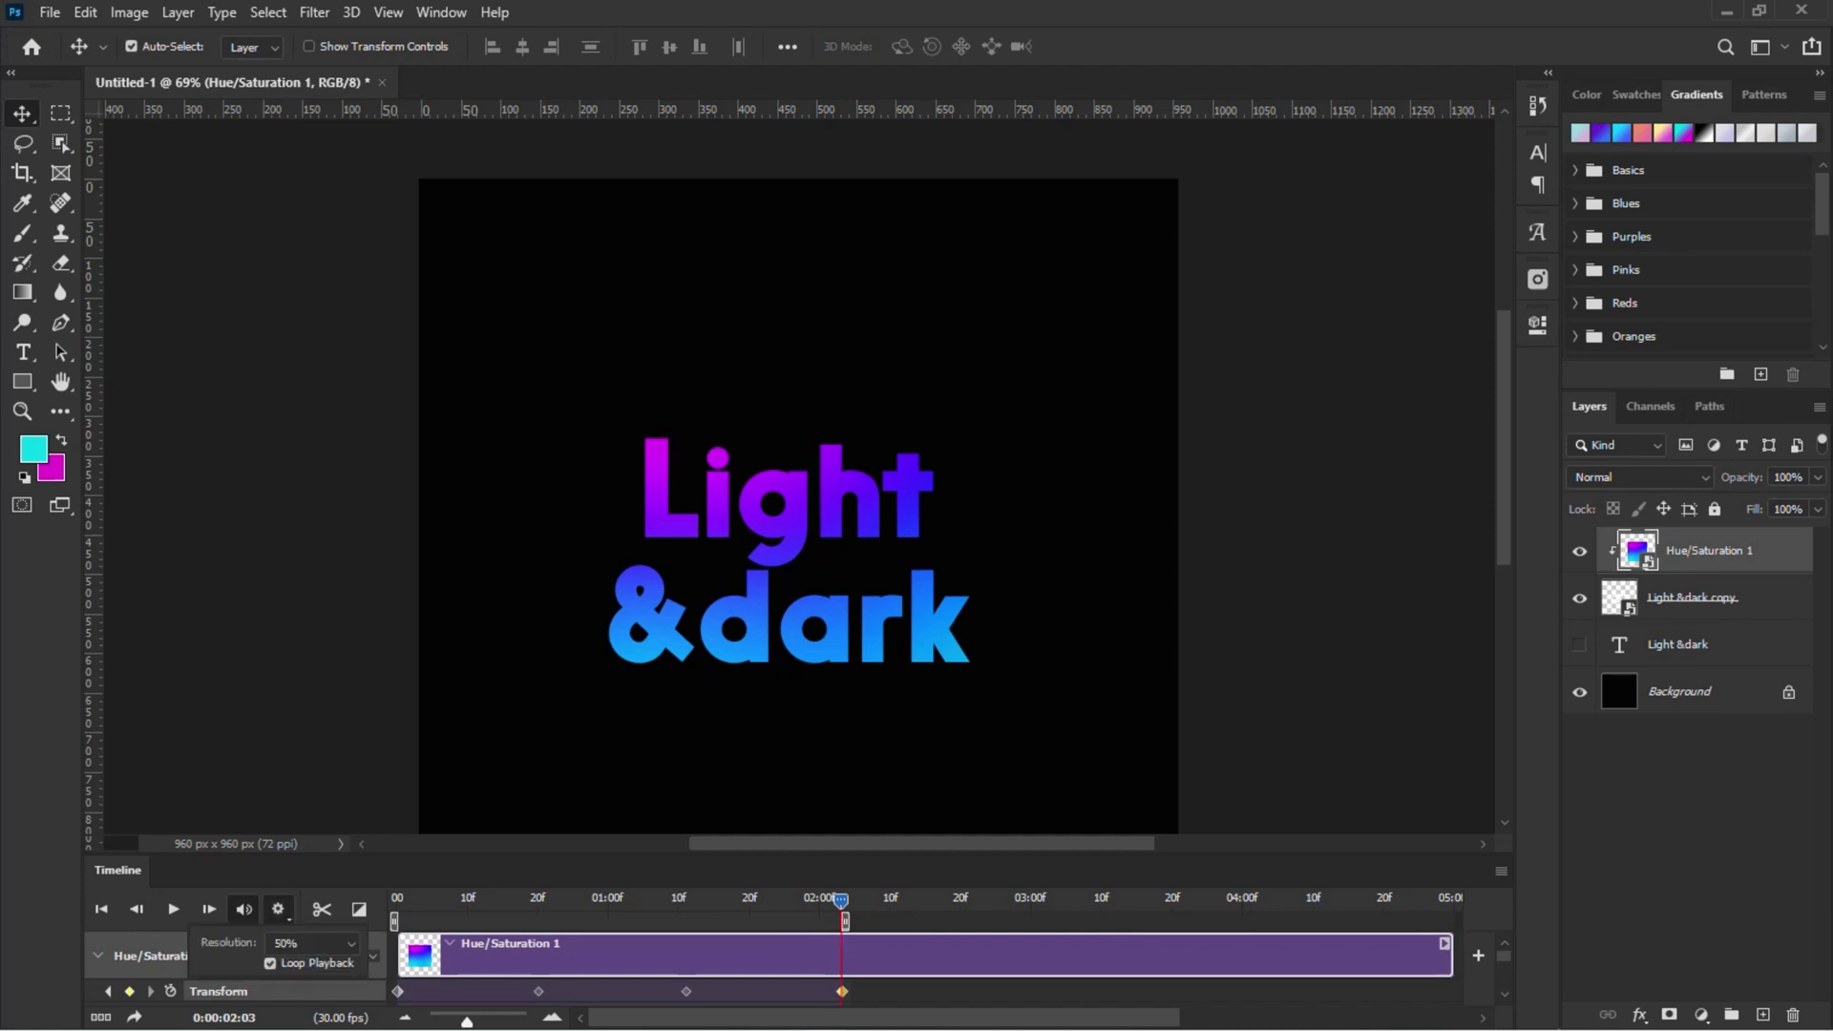
pyautogui.click(270, 963)
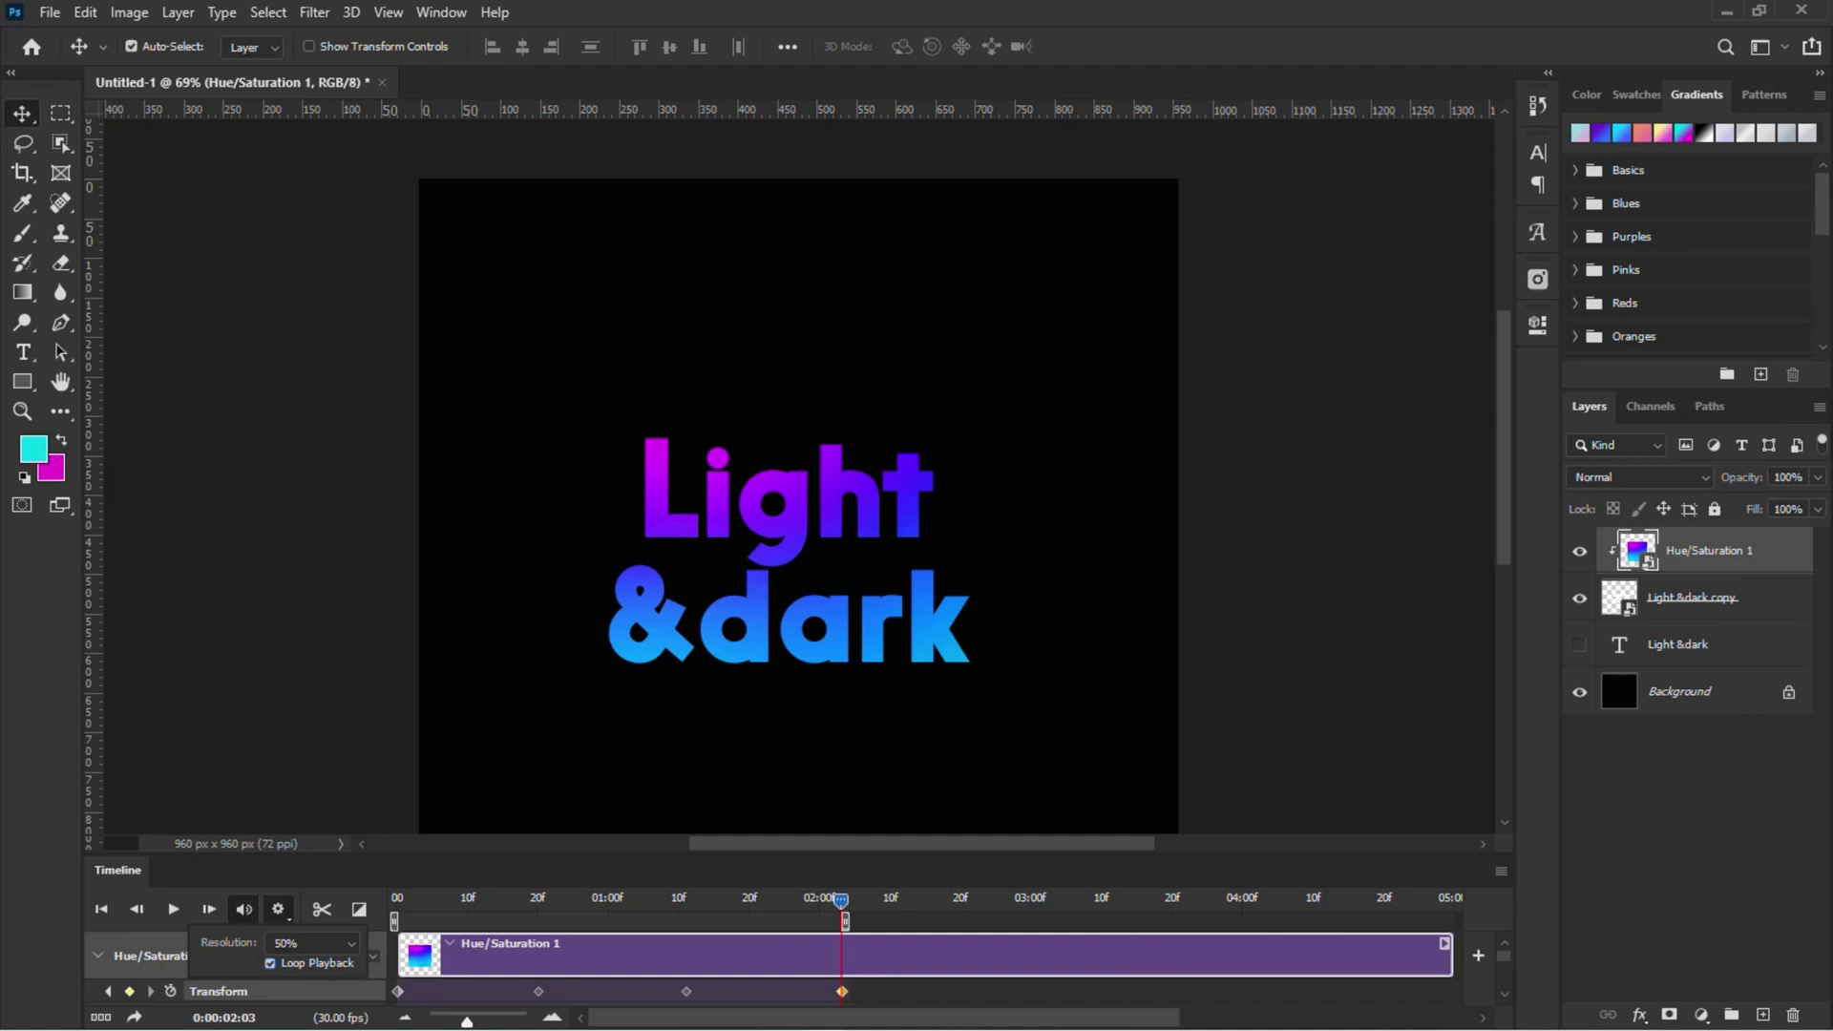
pyautogui.click(218, 990)
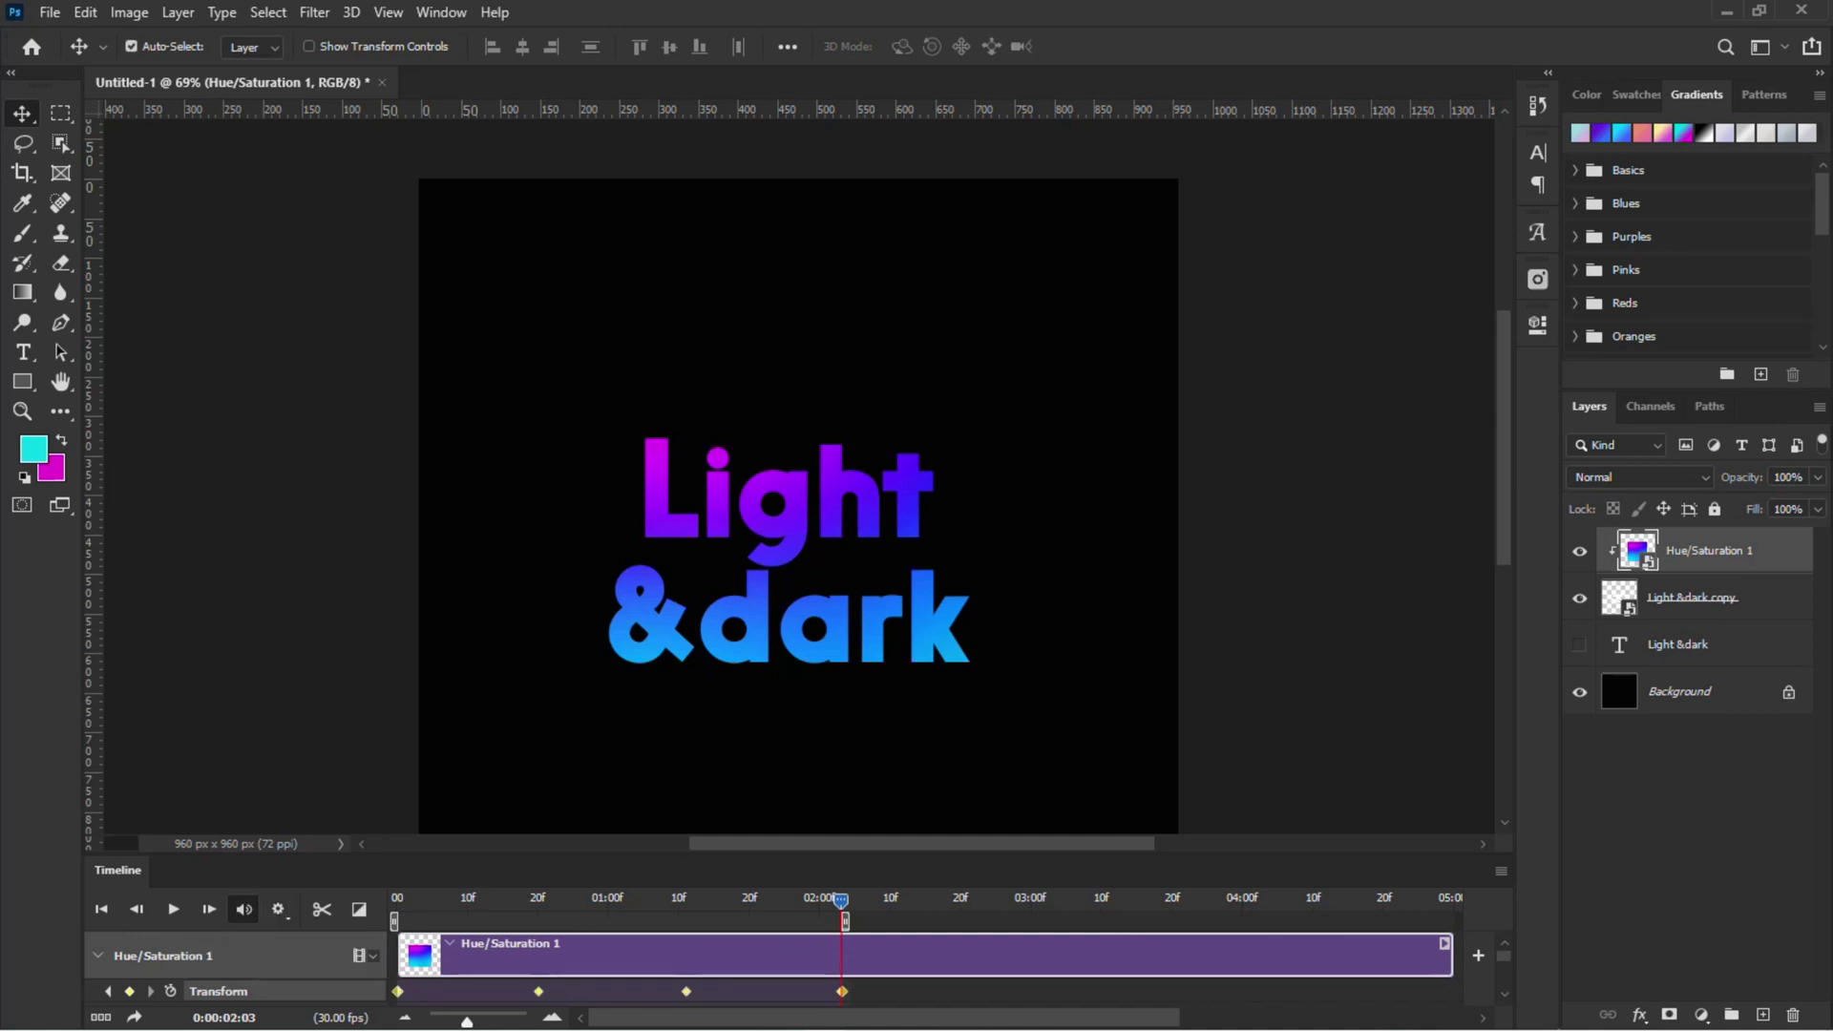
# Play the looping gradient animation from the start of the timeline to preview it.
pyautogui.moveTo(841, 900); pyautogui.dragTo(396, 900)
pyautogui.press('space')
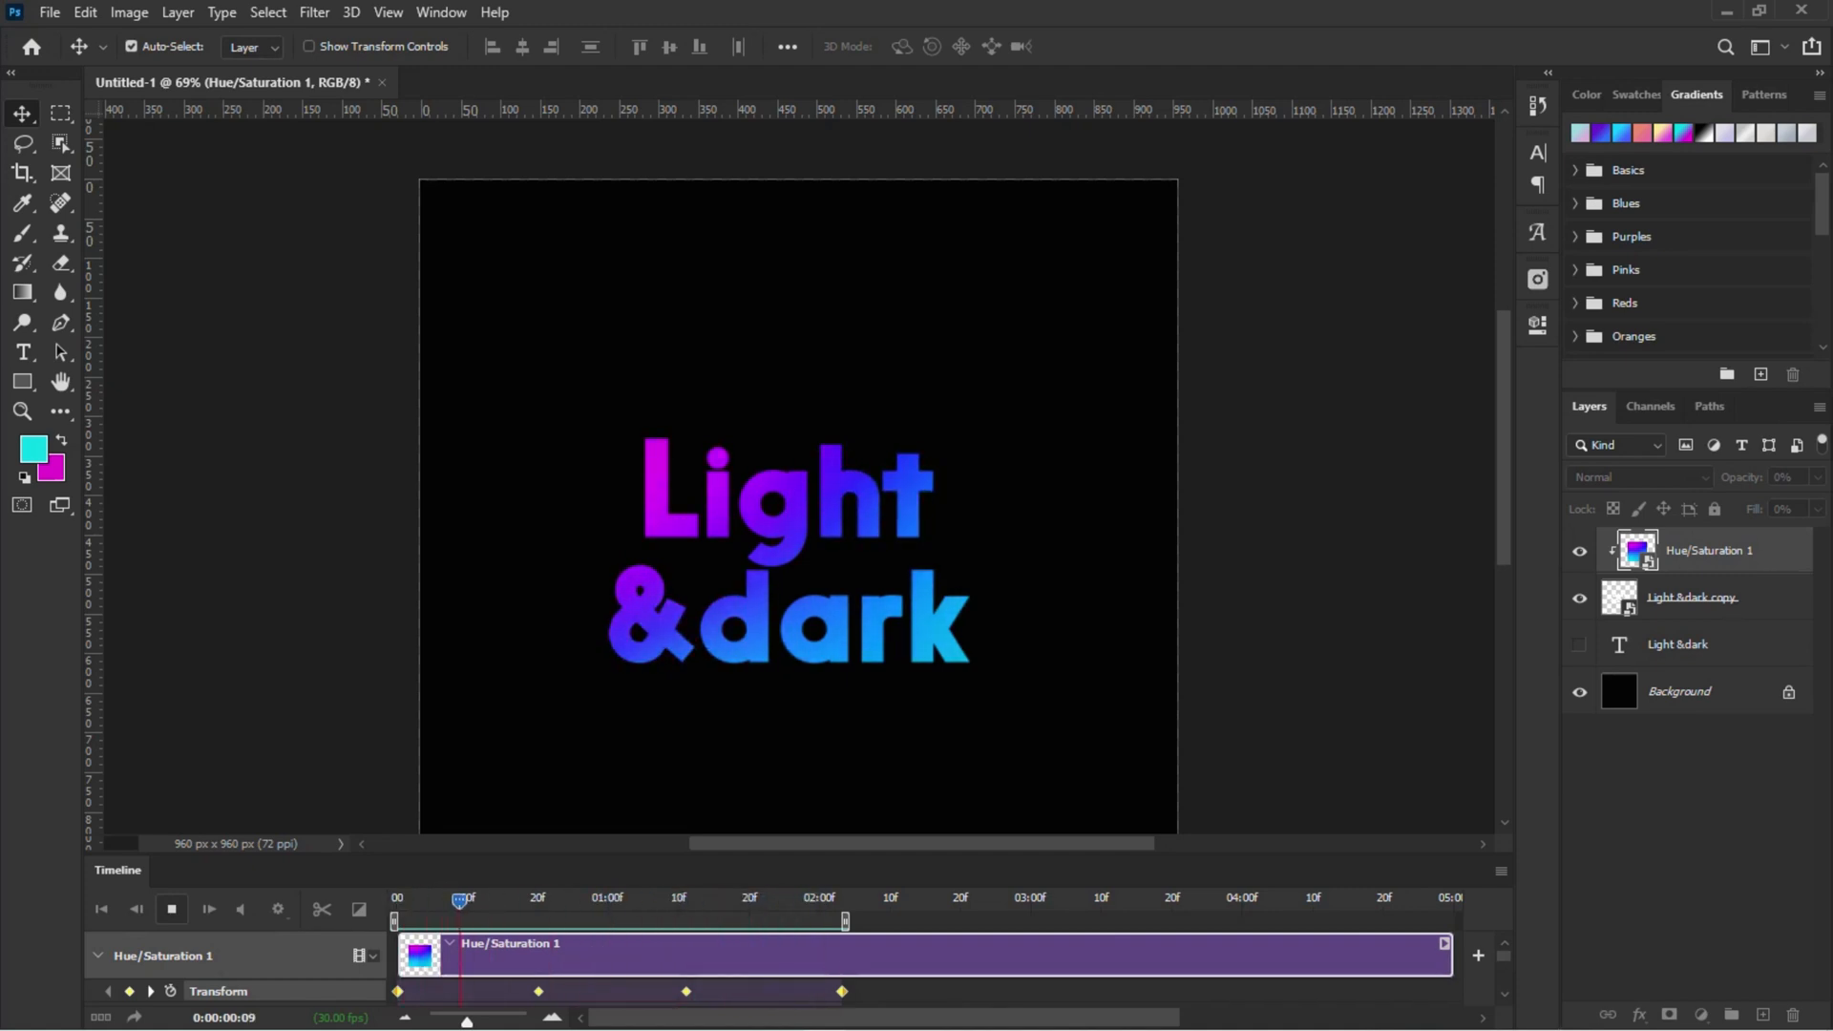
pyautogui.press('space')
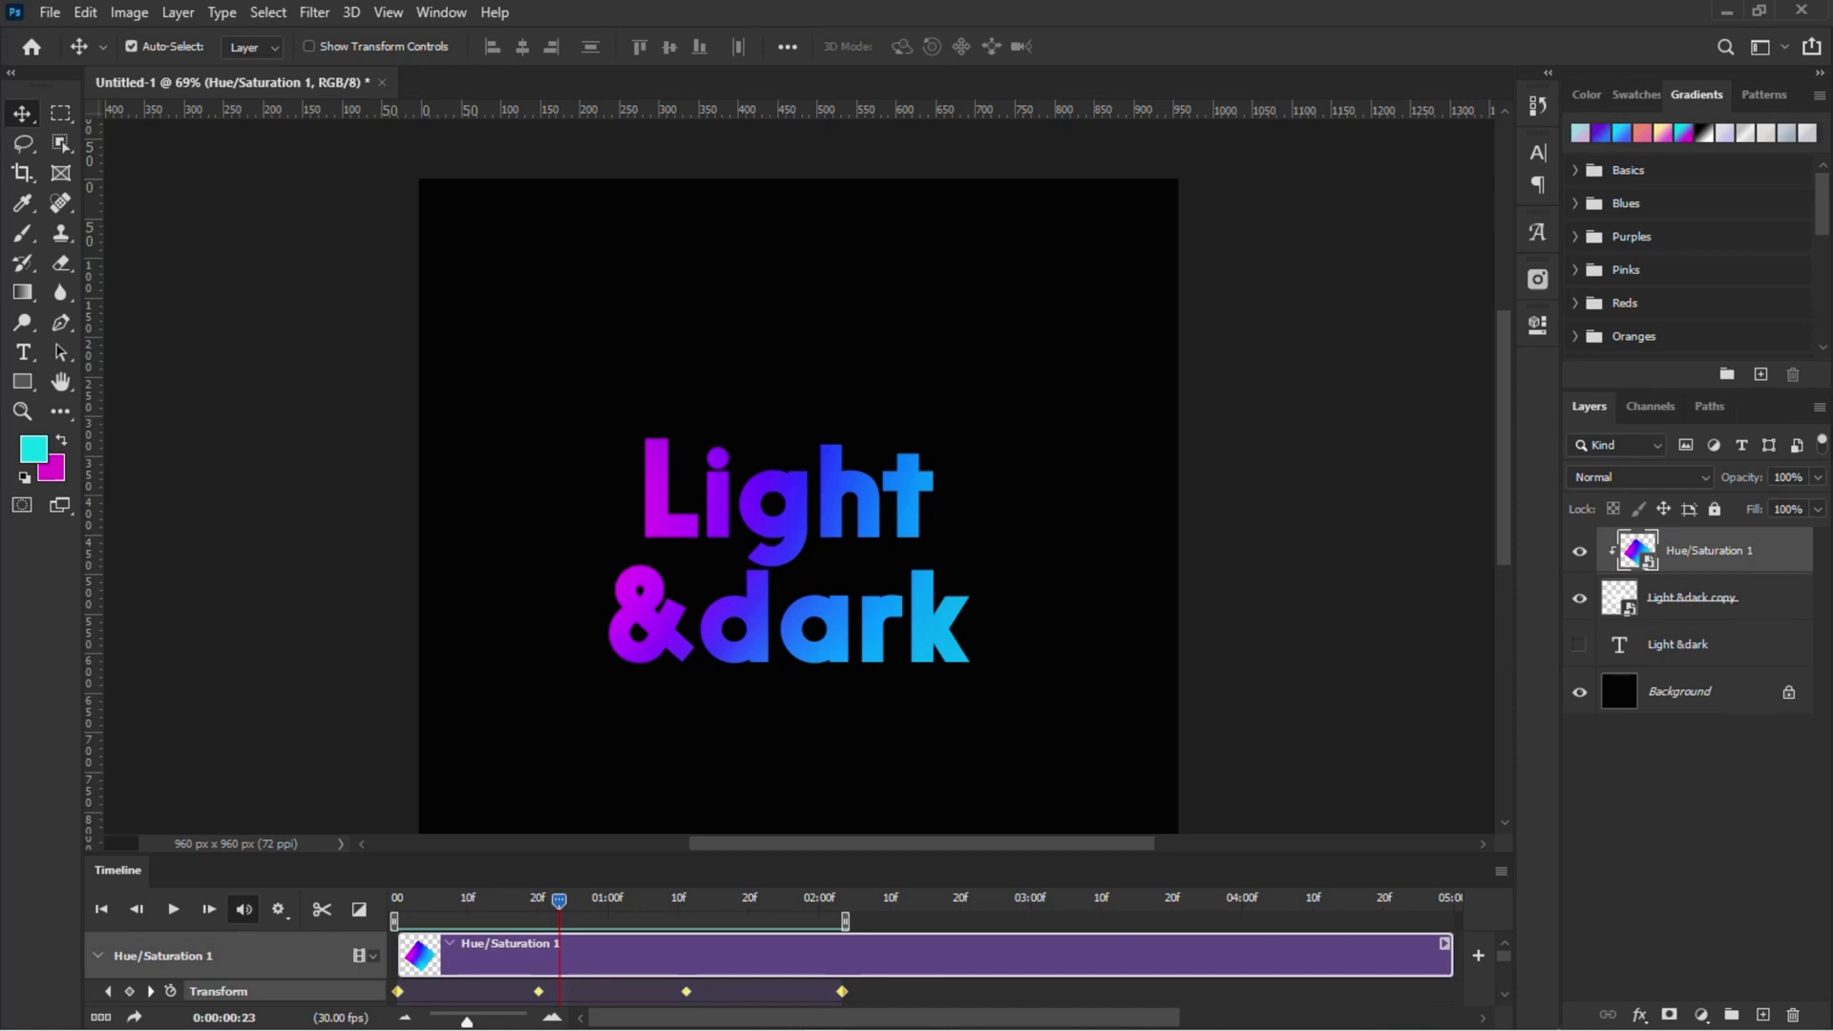
pyautogui.press('space')
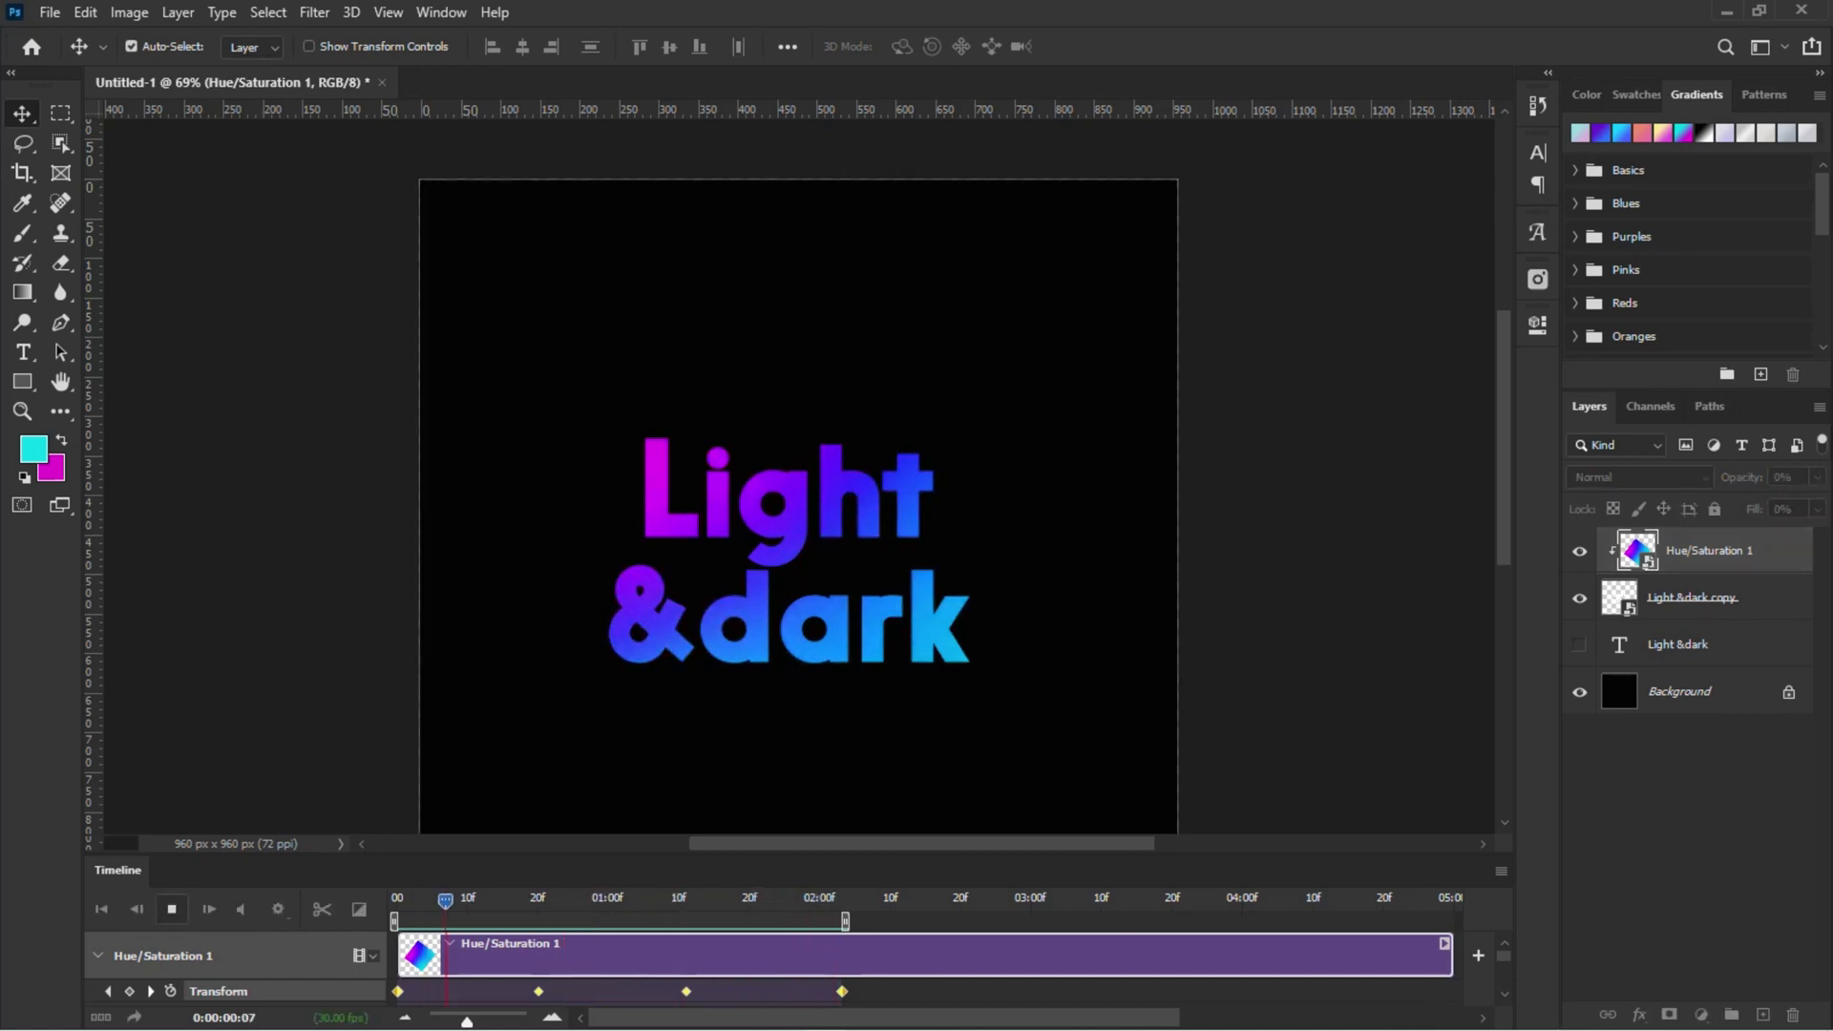